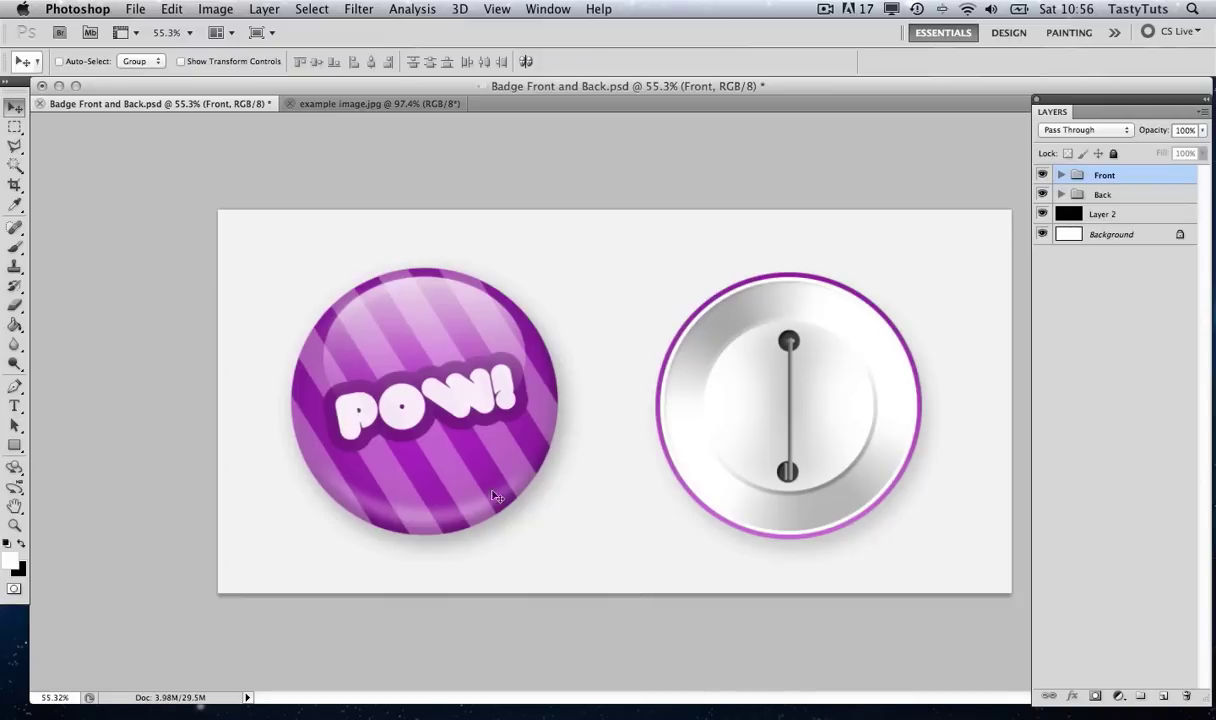
Look over the badge artwork in example image.jpg, and return to the Badge Front and Back.psd document.
{"action": "left_click", "coordinate": [362, 104]}
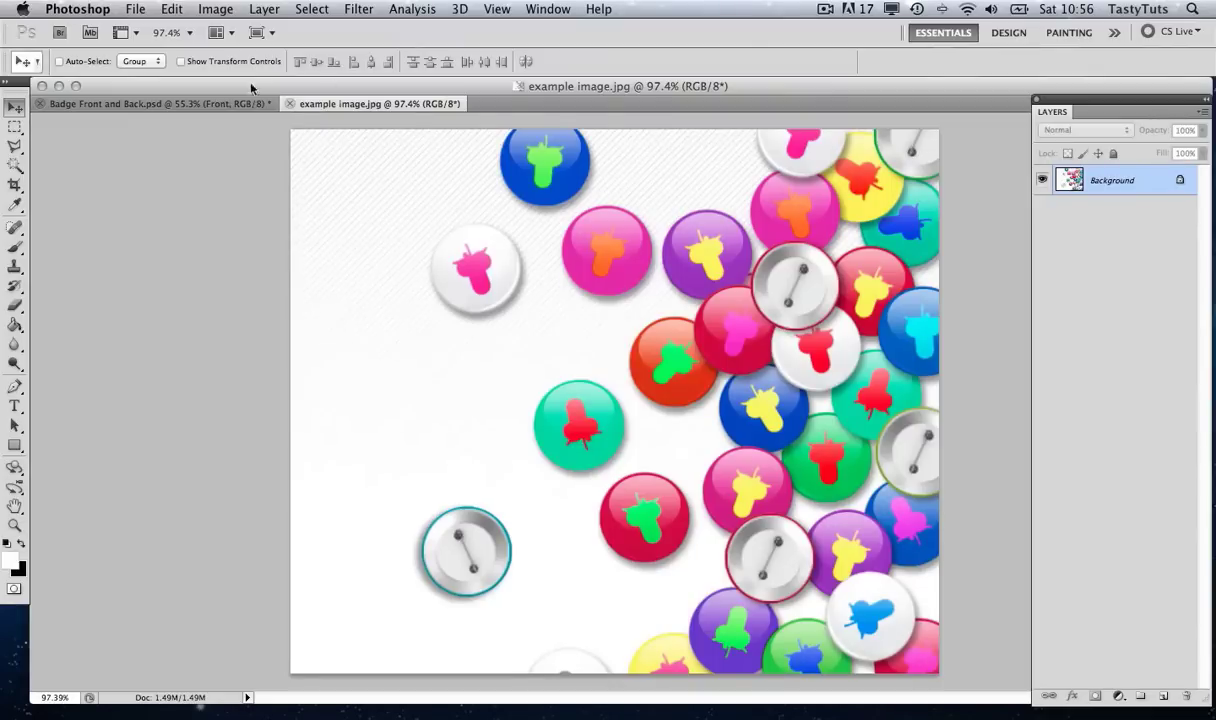
{"action": "left_click", "coordinate": [200, 103]}
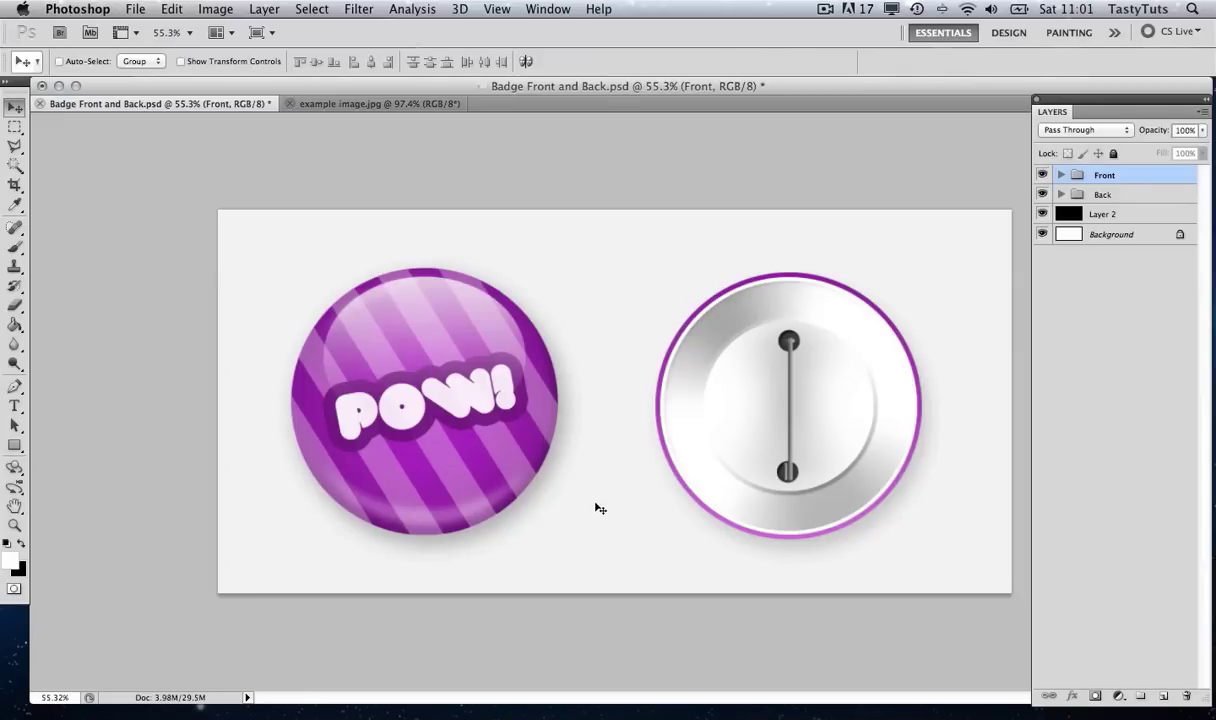
Create a new document named Badge Front, 30.01 x 30.01 cm at 150 pixels/inch, in RGB Color with a white background.
{"action": "left_click", "coordinate": [135, 9]}
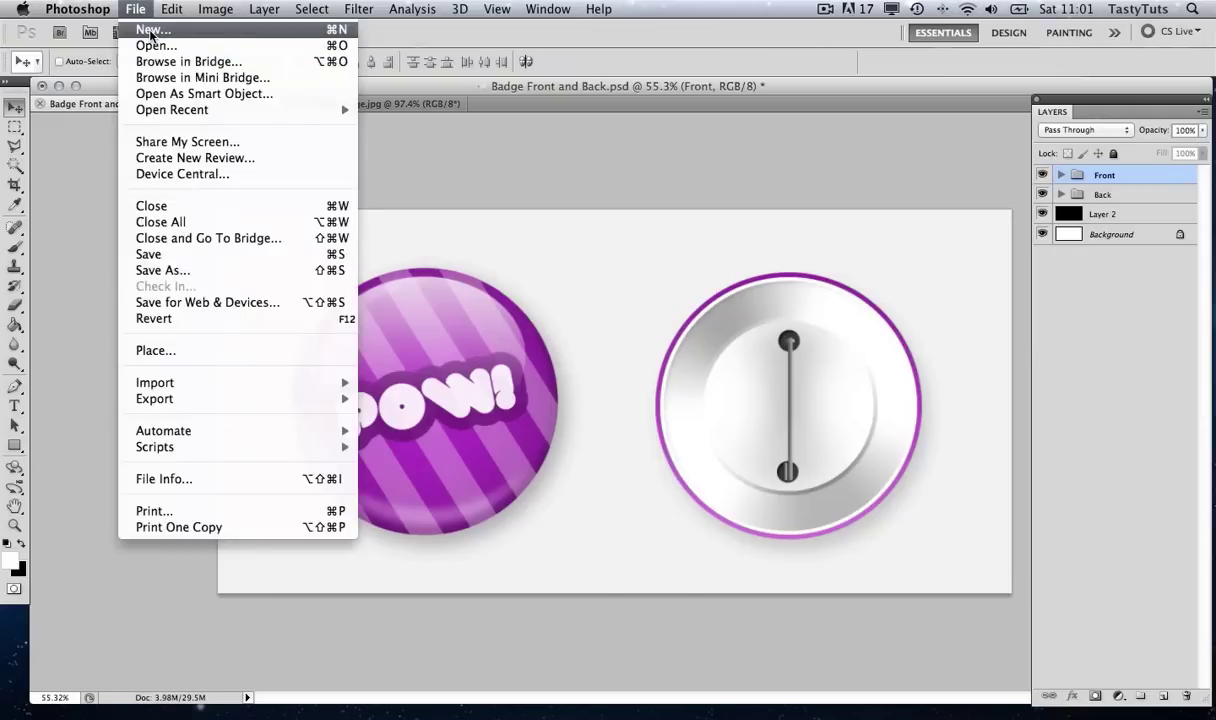
{"action": "left_click", "coordinate": [482, 89]}
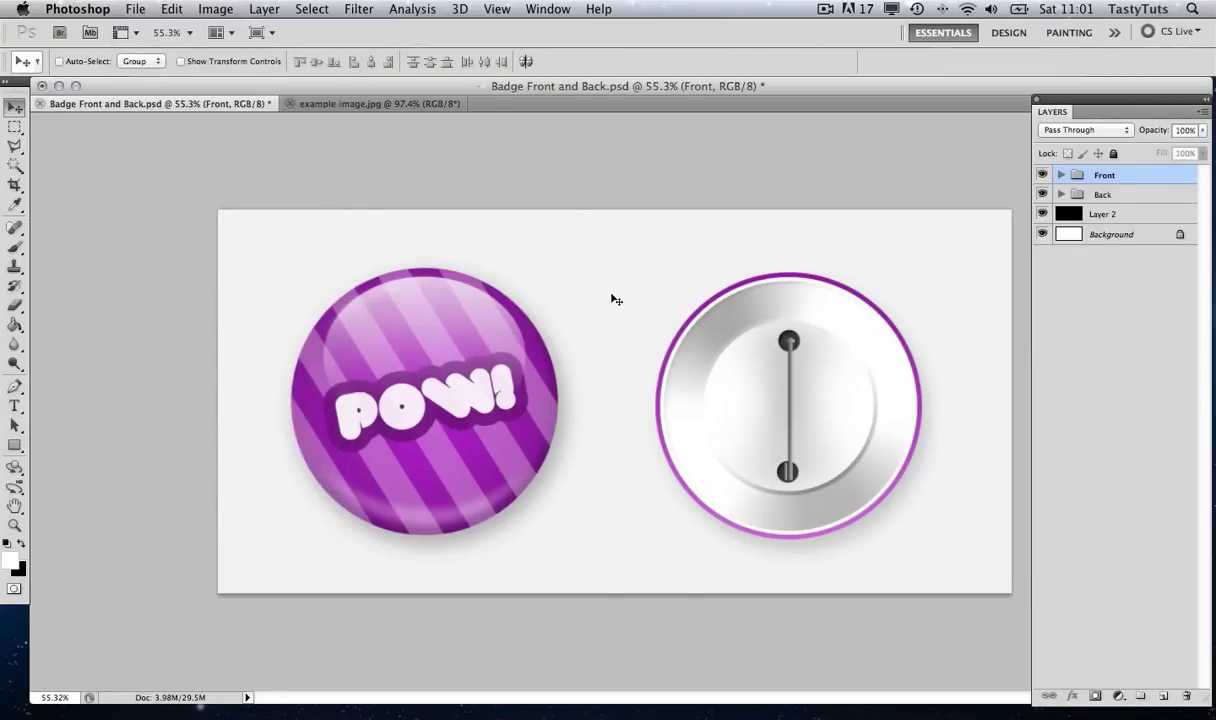
{"action": "key", "text": "super+n"}
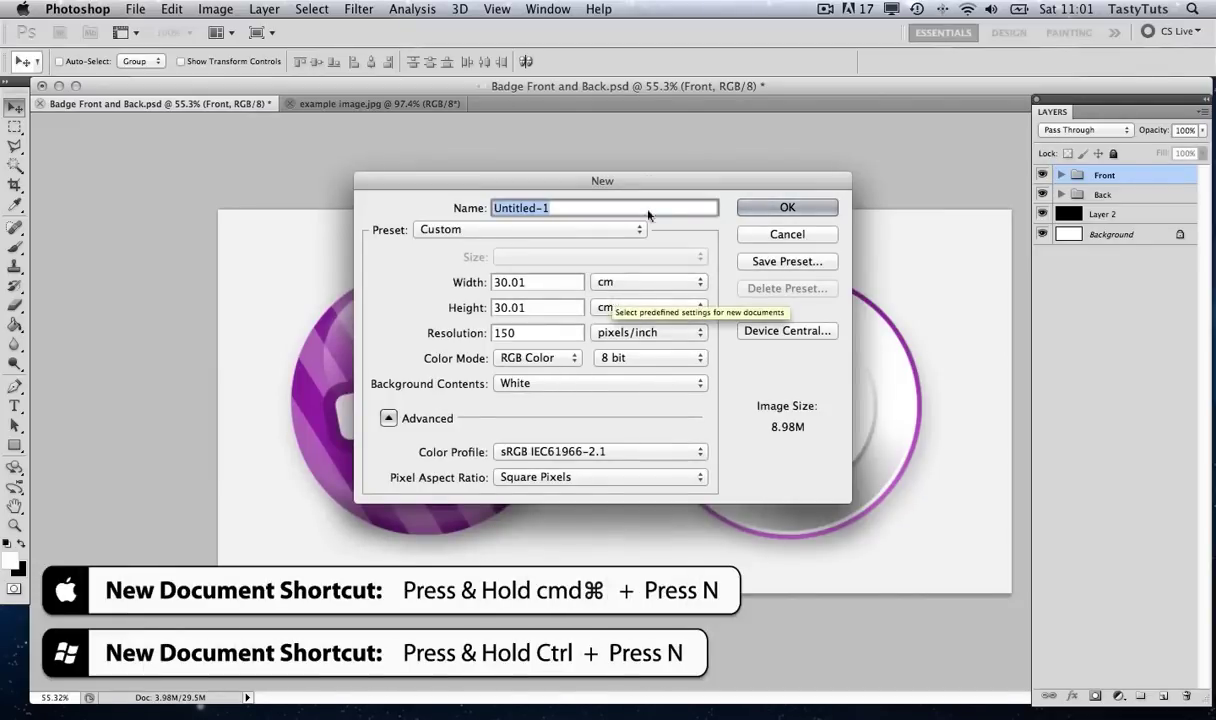
{"action": "left_click_drag", "start_coordinate": [609, 186], "coordinate": [626, 177]}
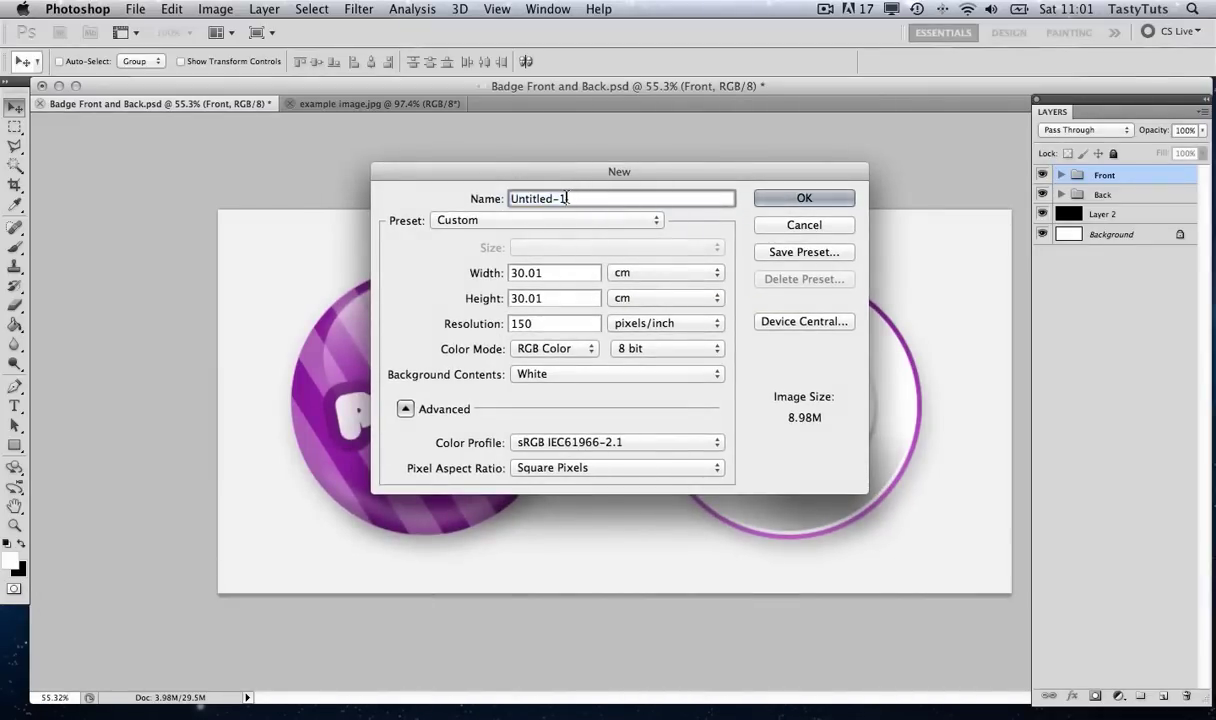
{"action": "type", "text": "Badge Front"}
{"action": "key", "text": "Tab"}
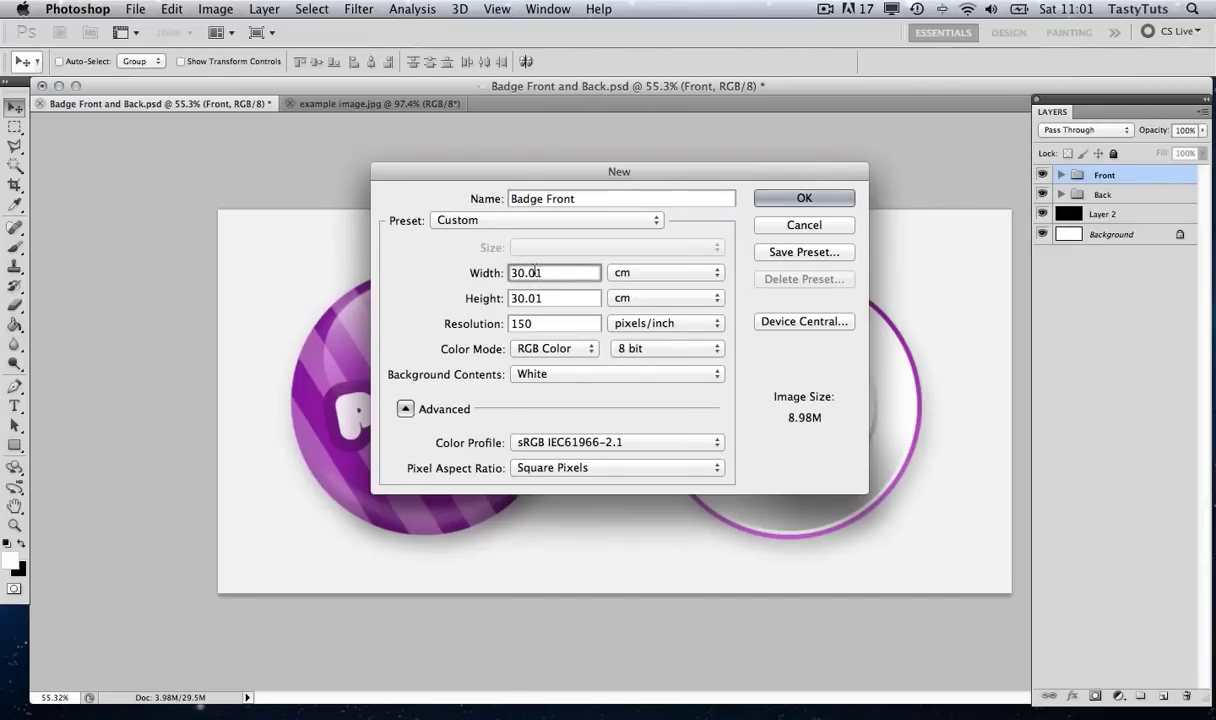
{"action": "left_click", "coordinate": [490, 298]}
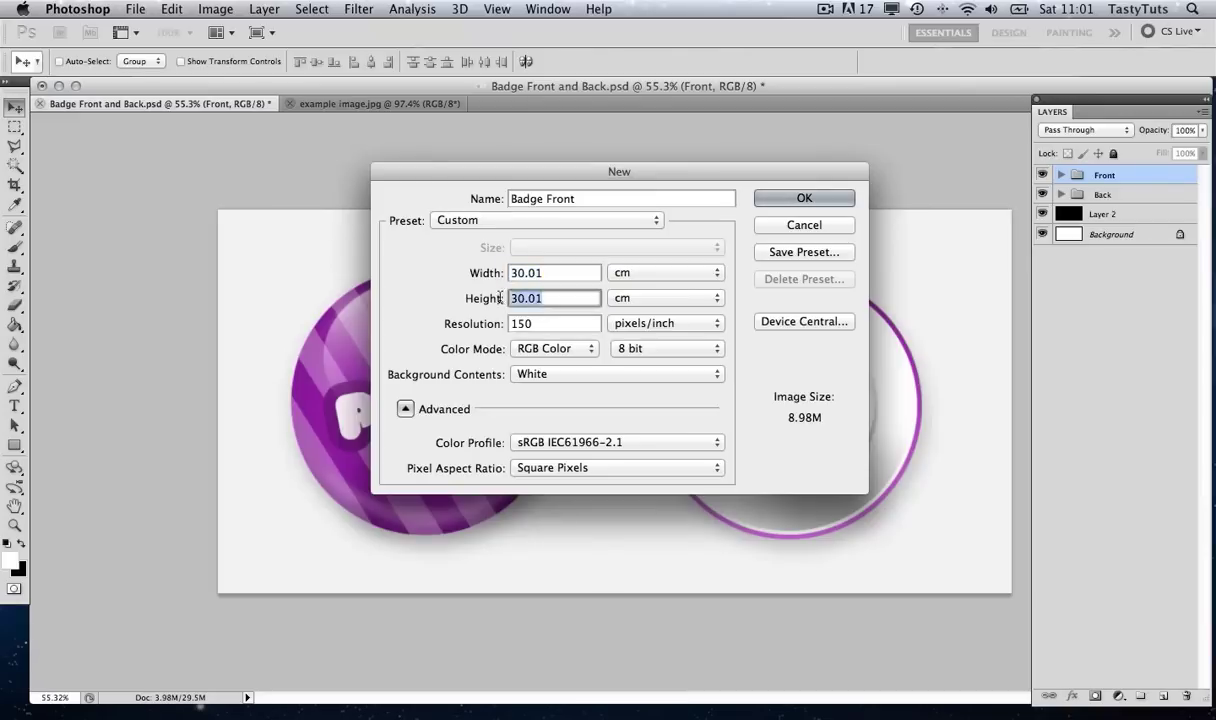
{"action": "left_click", "coordinate": [501, 276]}
{"action": "left_click", "coordinate": [525, 323]}
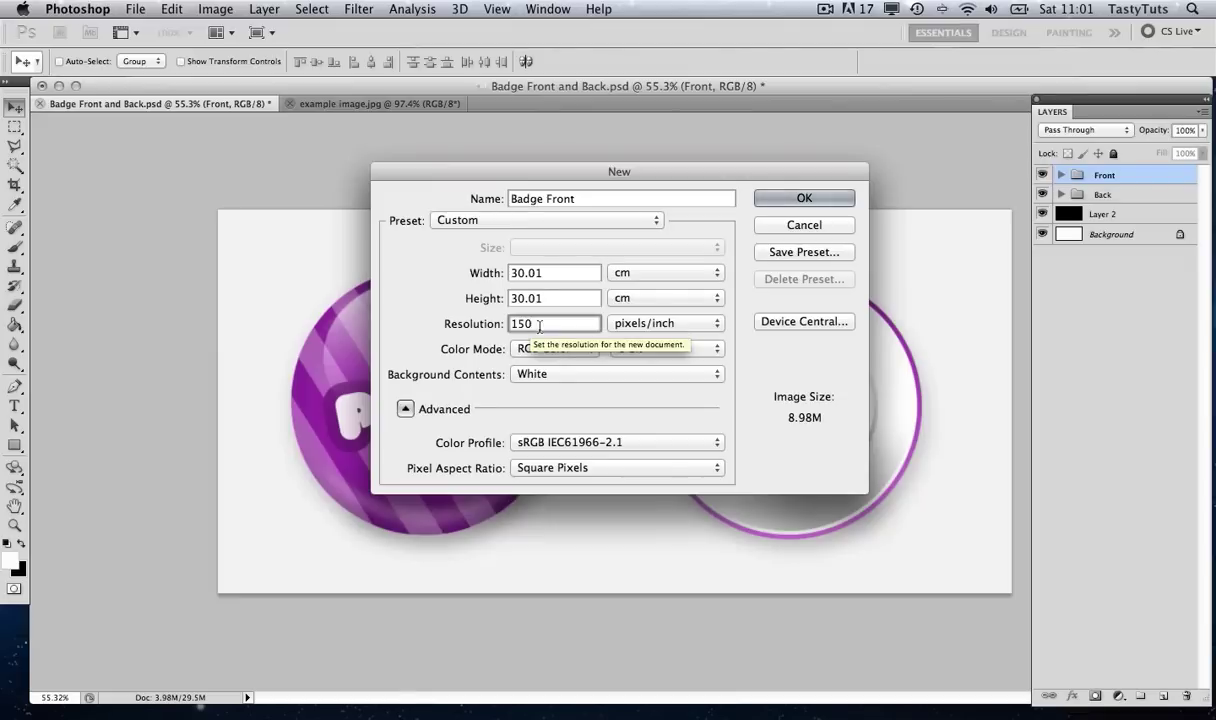
{"action": "left_click", "coordinate": [545, 272]}
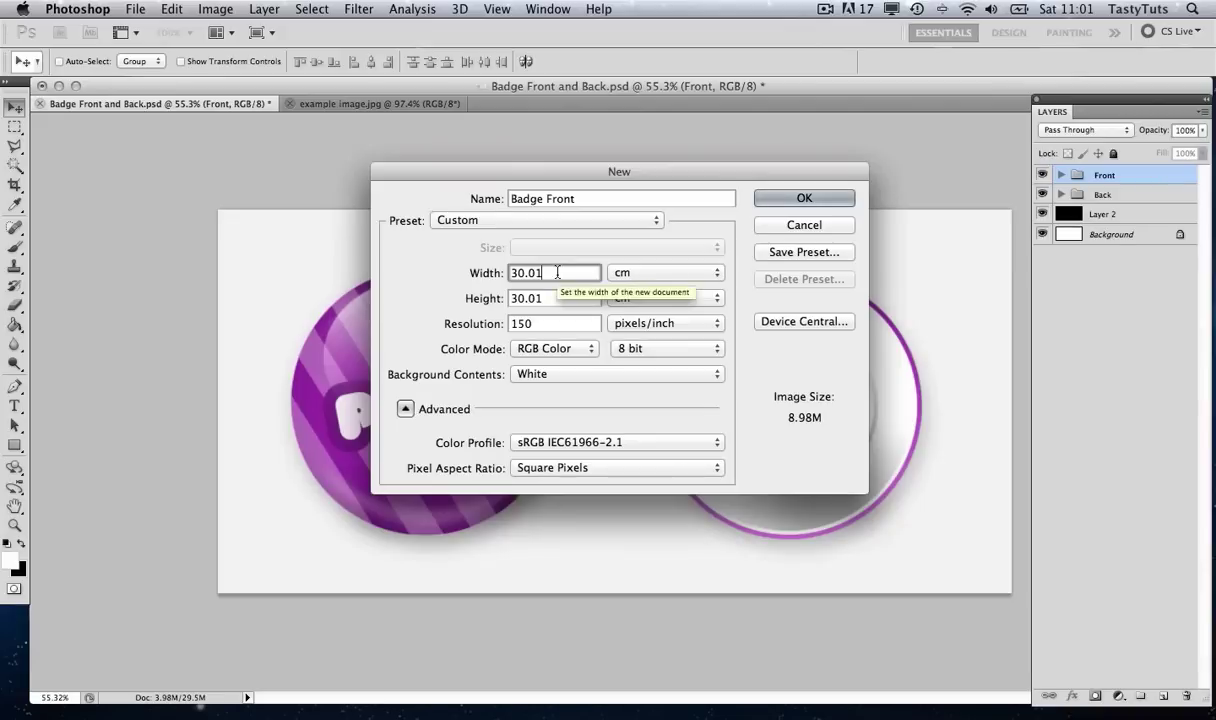
{"action": "left_click", "coordinate": [795, 200]}
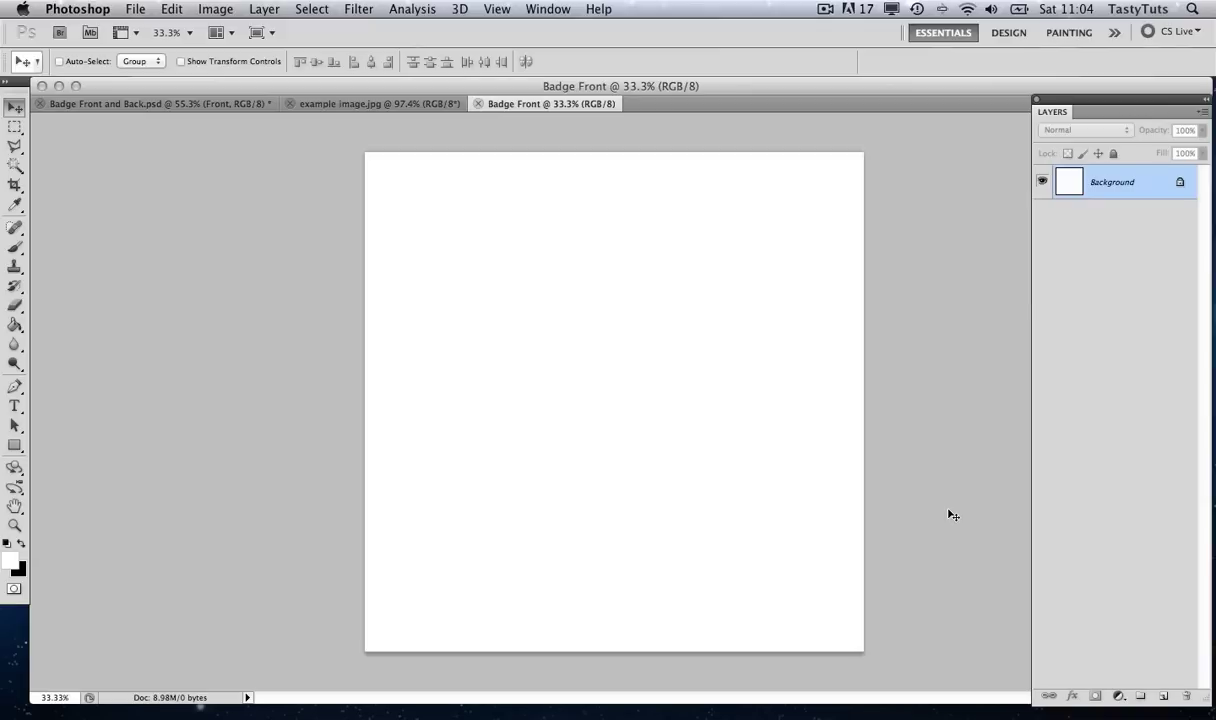
Add a new layer named background above the locked Background layer.
{"action": "left_click", "coordinate": [1203, 111]}
{"action": "left_click", "coordinate": [1124, 111]}
{"action": "key", "text": "super+shift+n"}
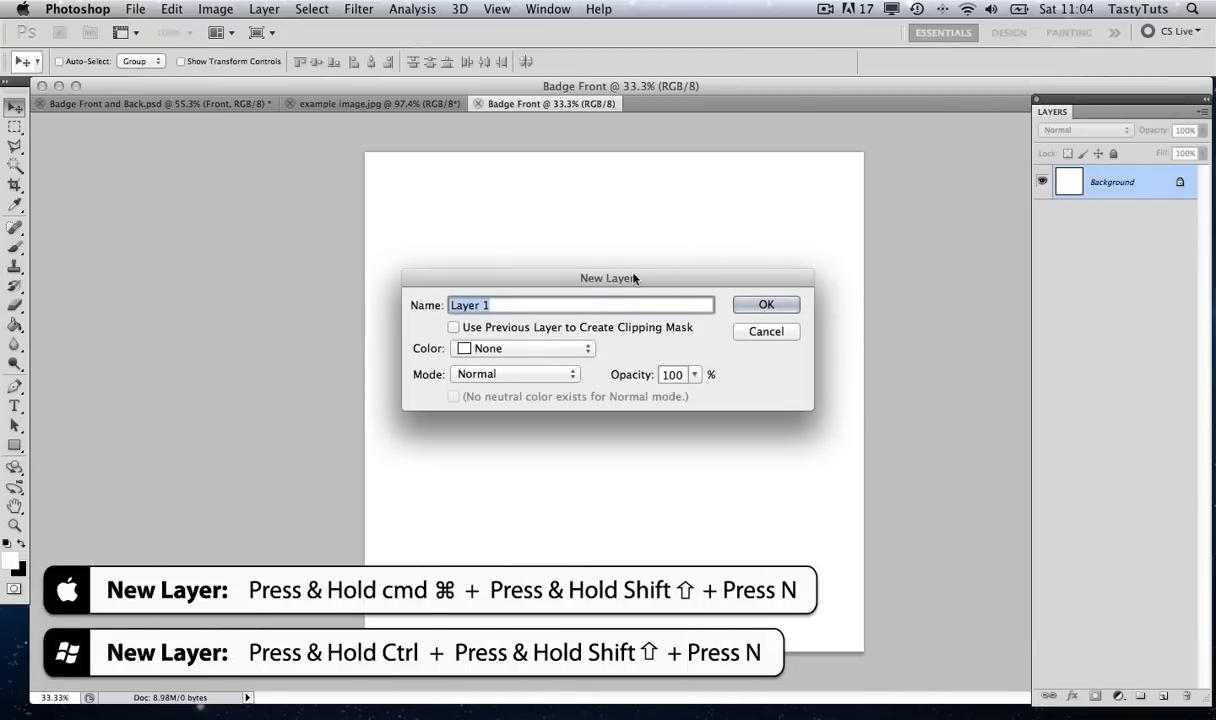
{"action": "left_click_drag", "start_coordinate": [634, 279], "coordinate": [648, 273]}
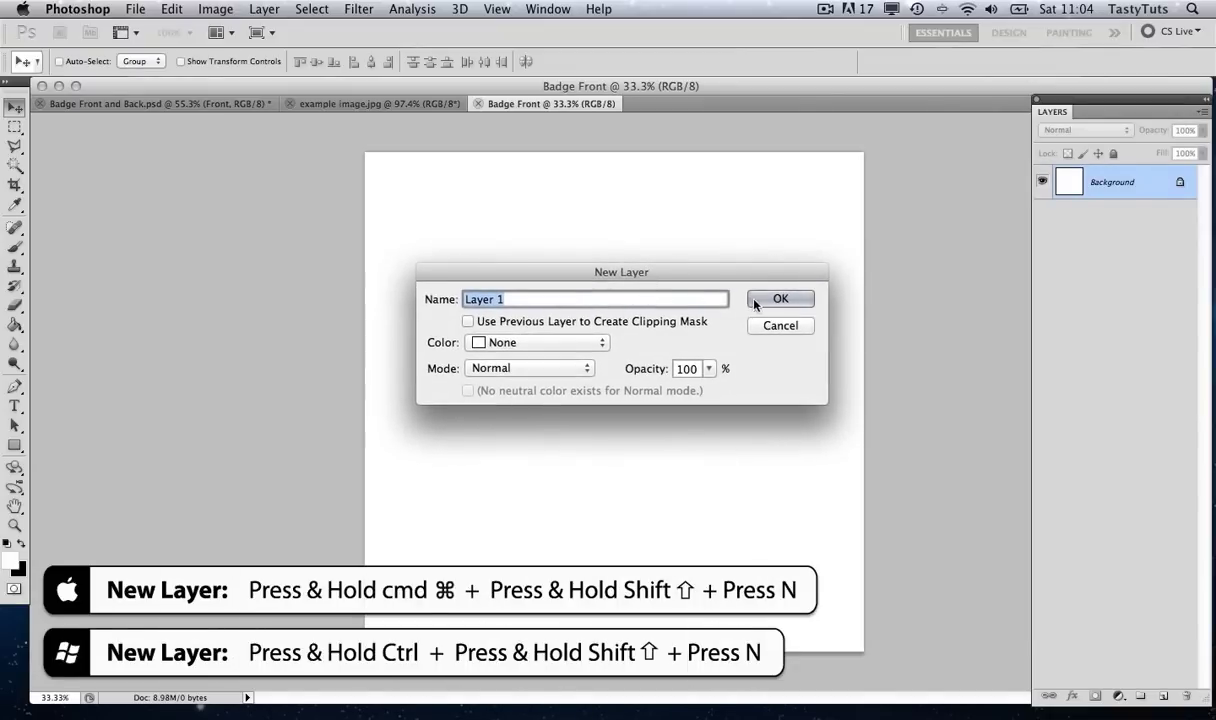
{"action": "type", "text": "b"}
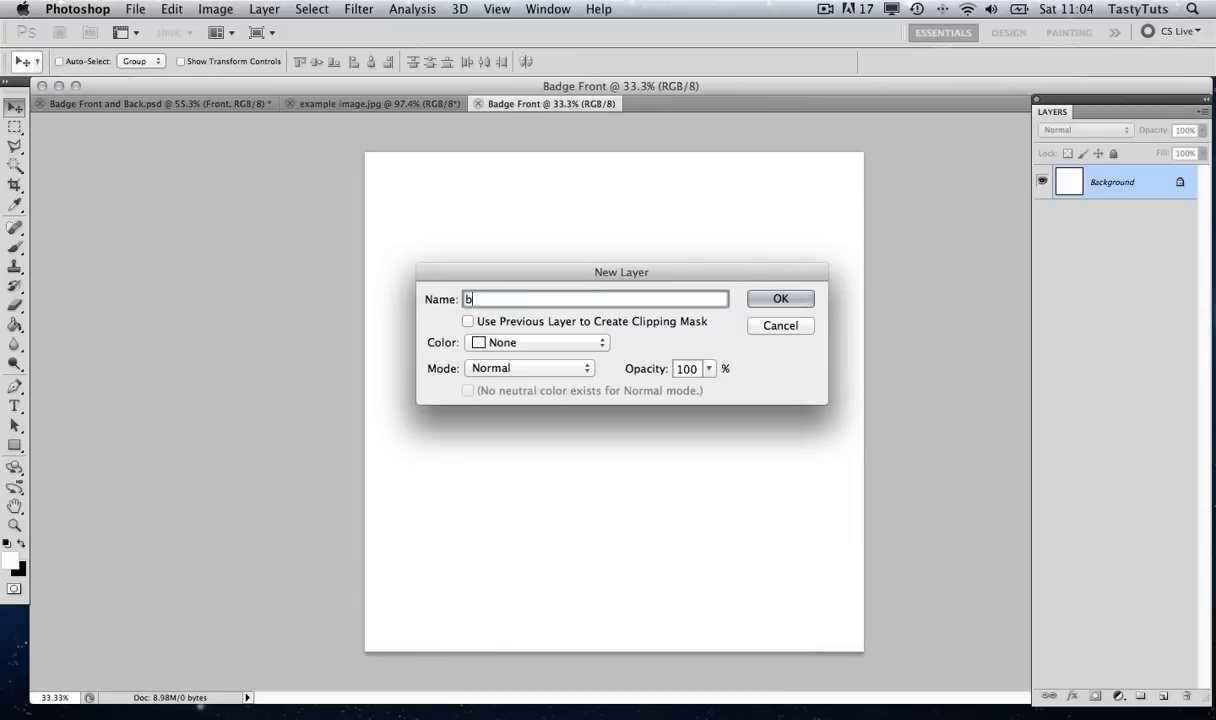
{"action": "type", "text": "ackground"}
{"action": "left_click", "coordinate": [765, 299]}
Fill the new background layer with black and set its opacity to 5%.
{"action": "key", "text": "x"}
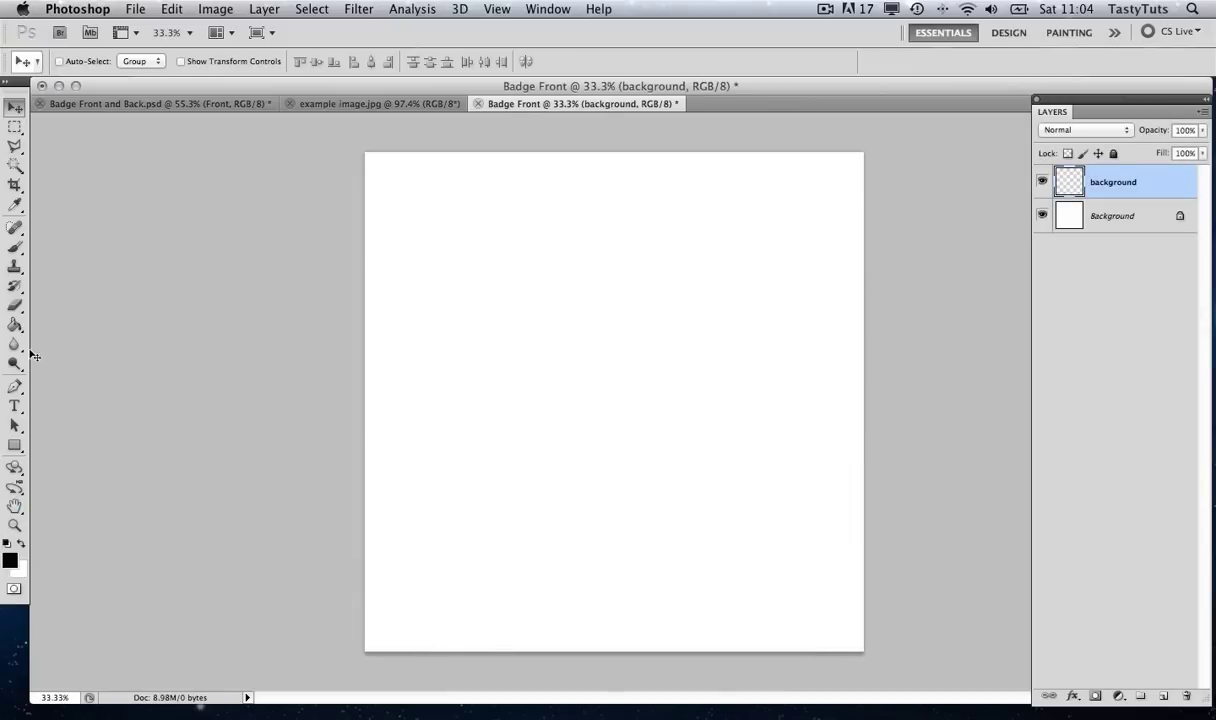
{"action": "key", "text": "g"}
{"action": "left_click", "coordinate": [519, 315]}
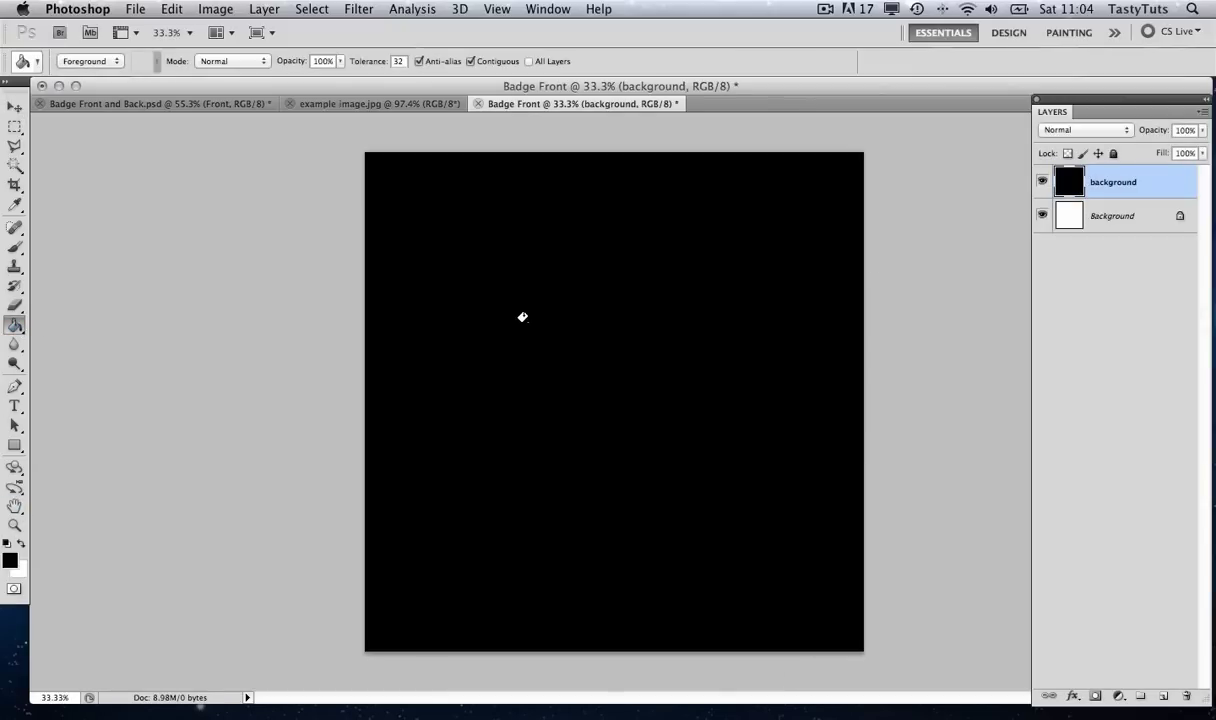
{"action": "left_click", "coordinate": [1190, 130]}
{"action": "type", "text": "5"}
{"action": "key", "text": "Return"}
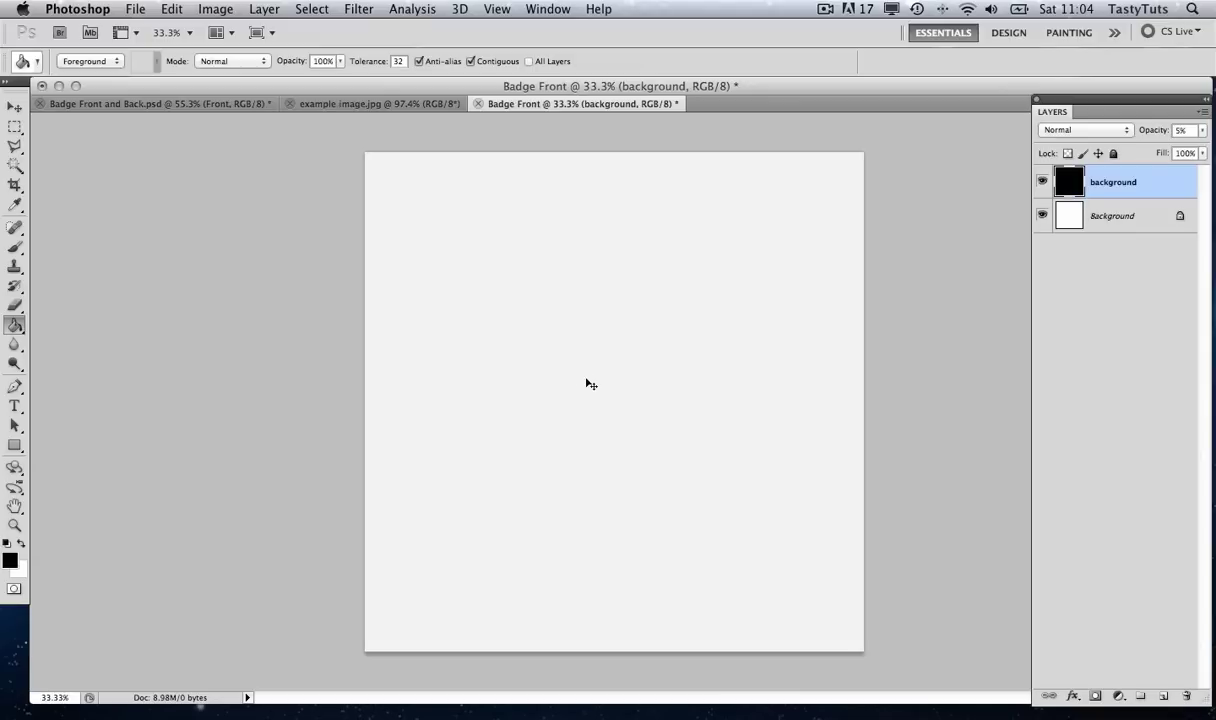
Add another new layer named Base at the top of the layer stack.
{"action": "key", "text": "super+shift+n"}
{"action": "type", "text": "B"}
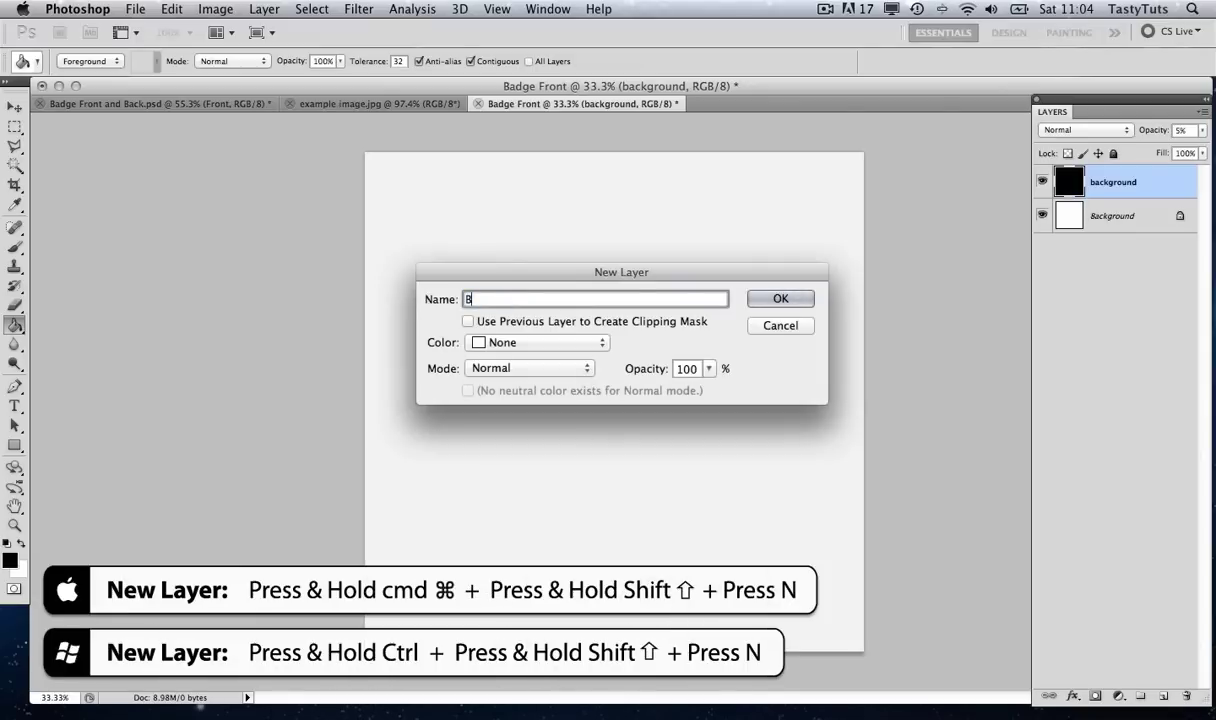
{"action": "type", "text": "ack"}
{"action": "left_click", "coordinate": [754, 302]}
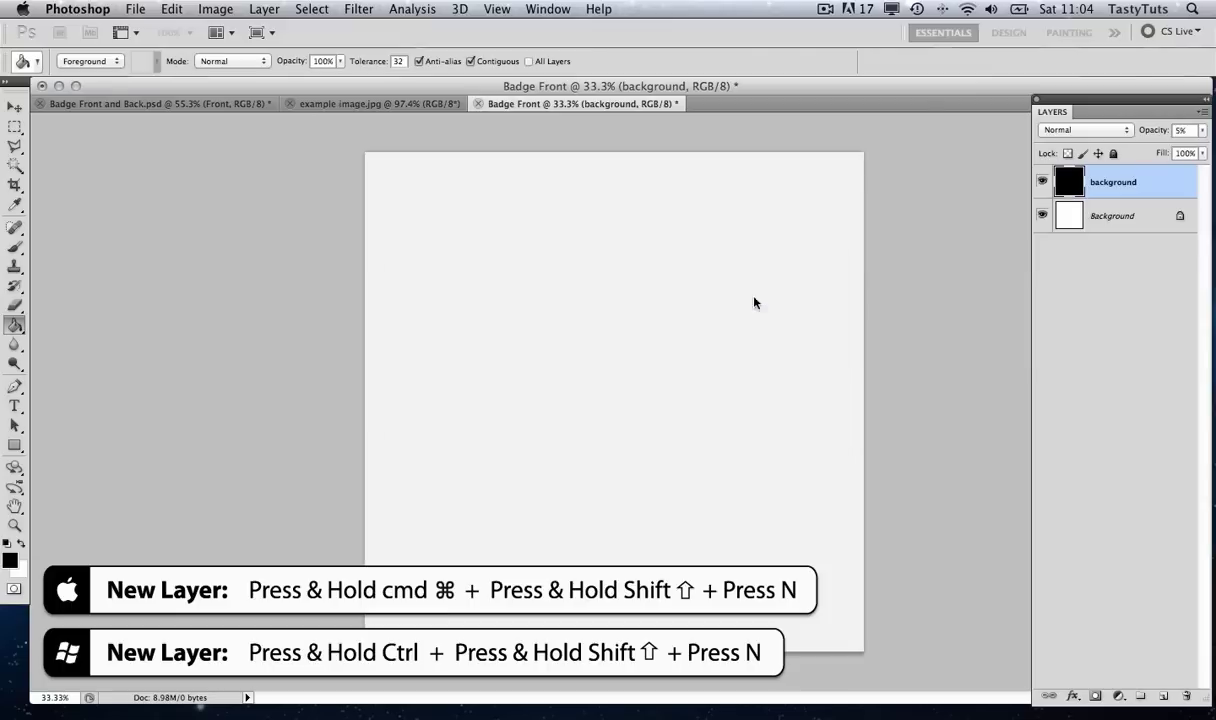
Draw a large circular selection with the Elliptical Marquee tool, spanning about 60% of the canvas width.
{"action": "left_click", "coordinate": [16, 133]}
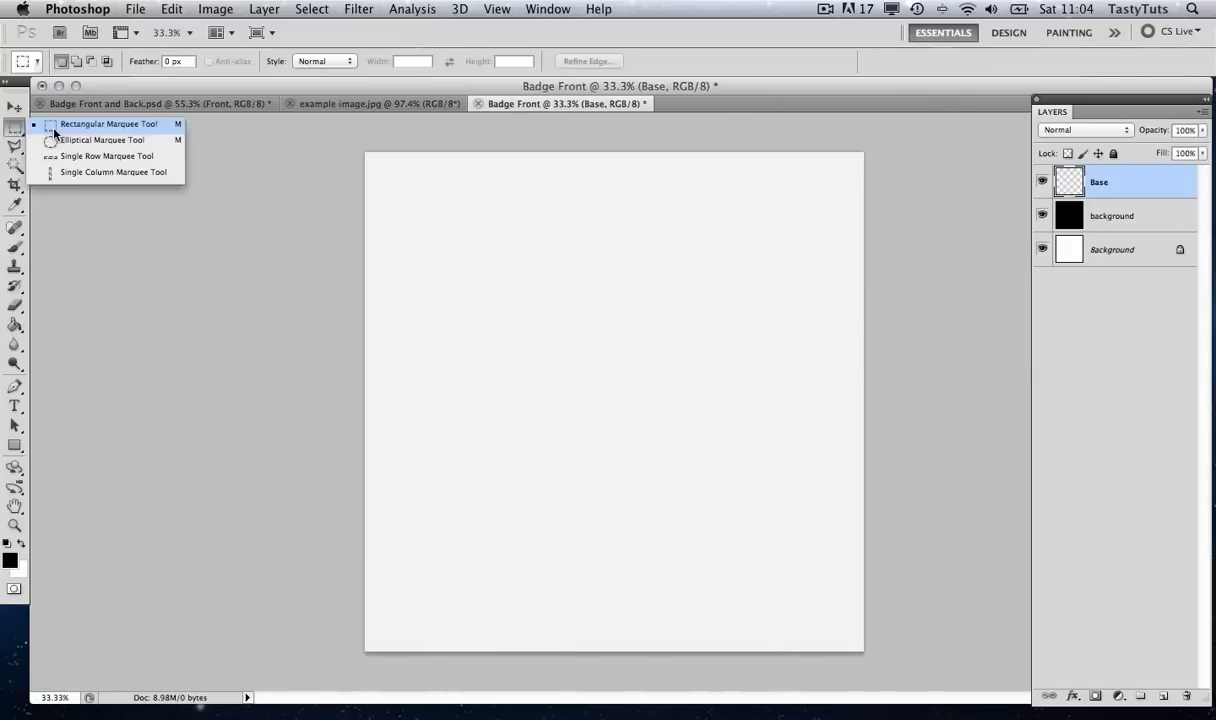
{"action": "left_click", "coordinate": [110, 140]}
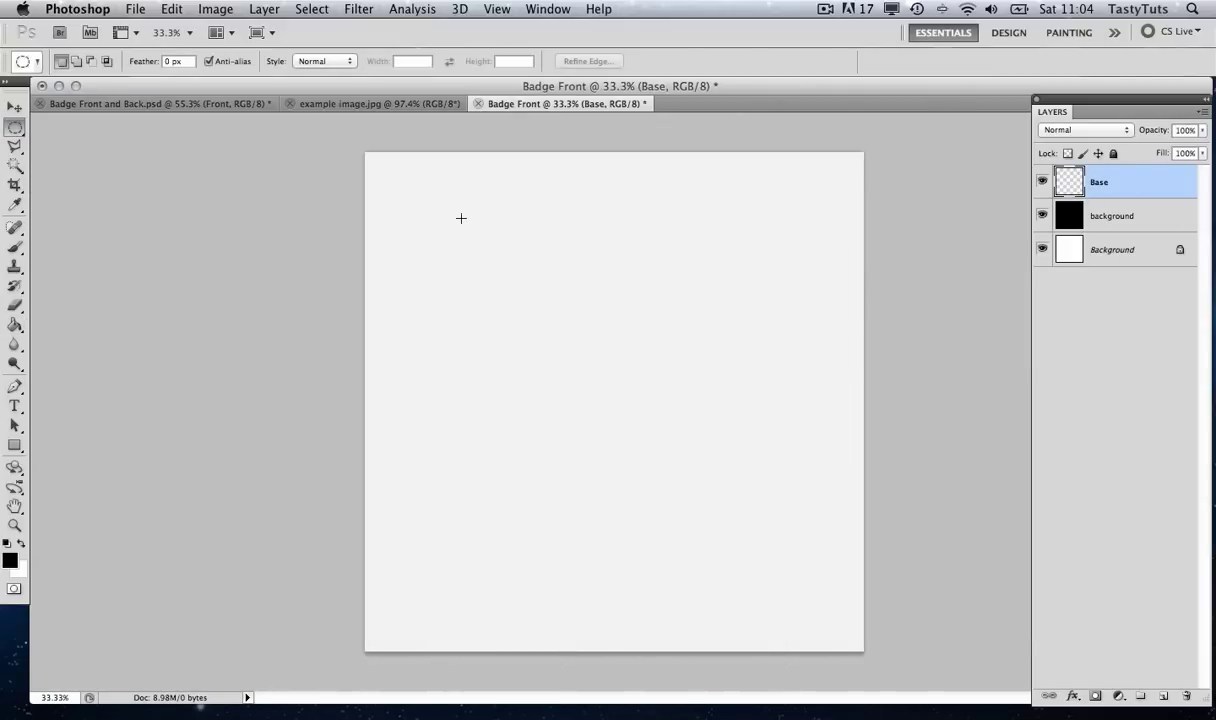
{"action": "left_click_drag", "start_coordinate": [481, 257], "coordinate": [760, 527]}
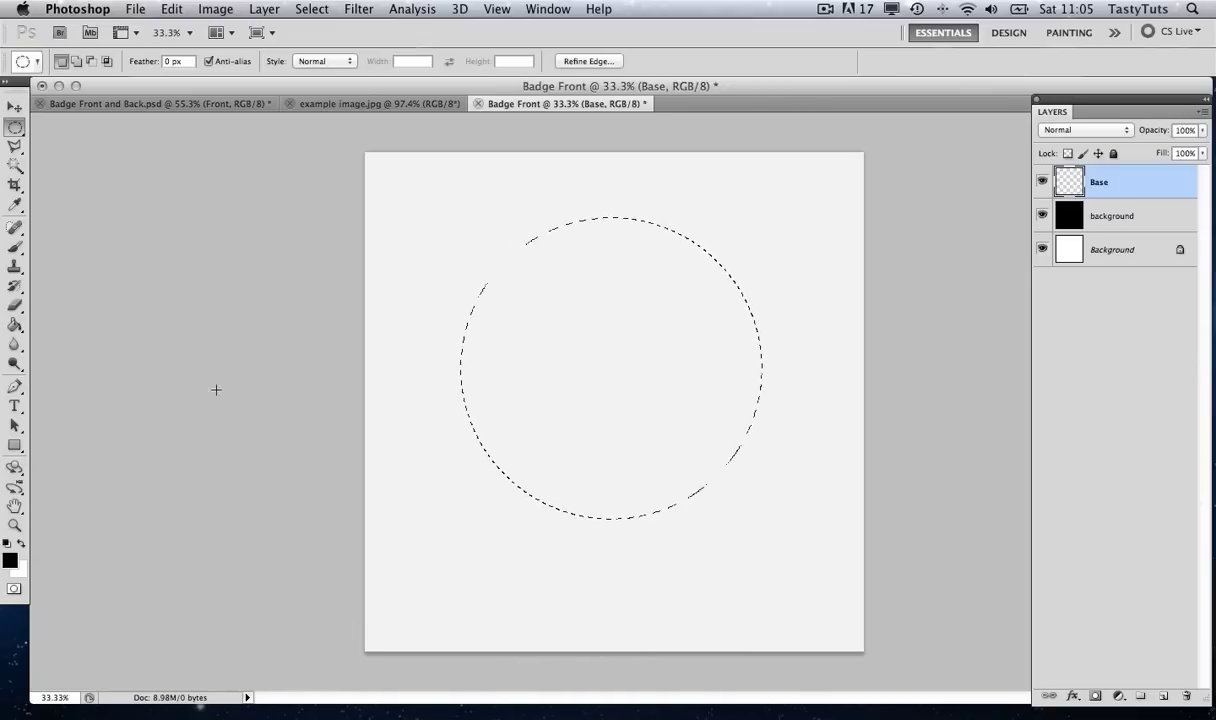
Fill the circular selection on the Base layer with white using the Paint Bucket.
{"action": "left_click", "coordinate": [11, 327]}
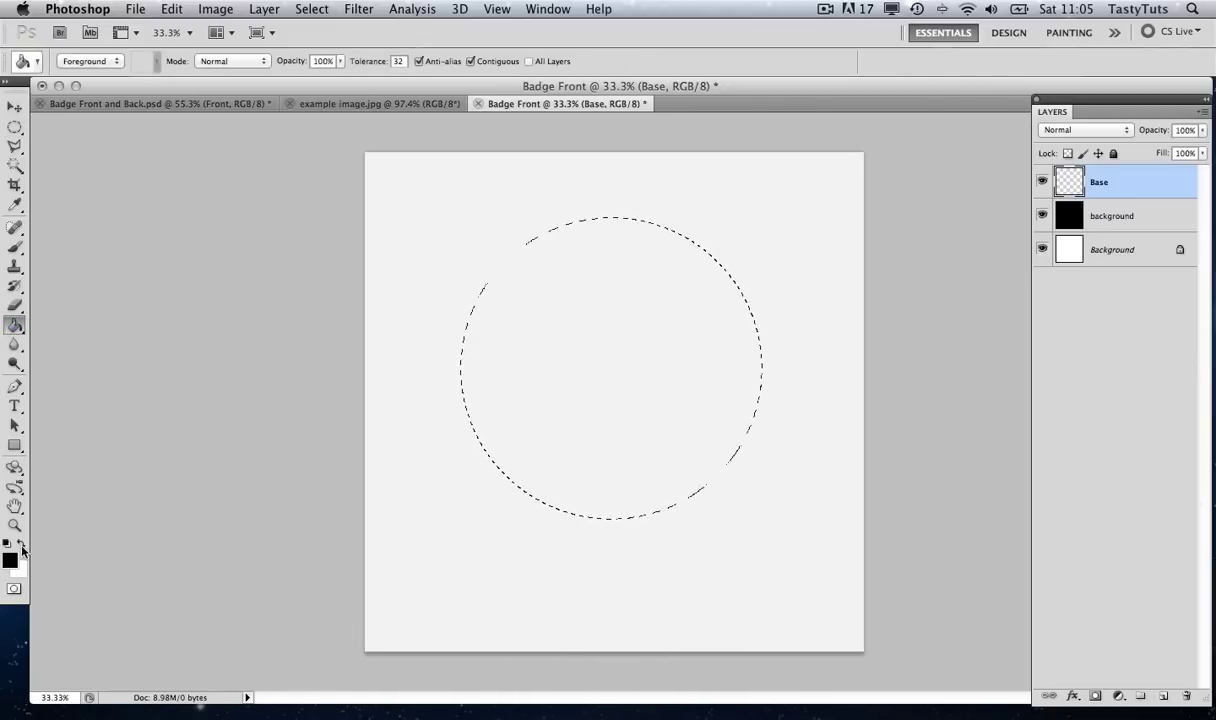
{"action": "left_click", "coordinate": [21, 544]}
{"action": "left_click", "coordinate": [543, 421]}
{"action": "key", "text": "m"}
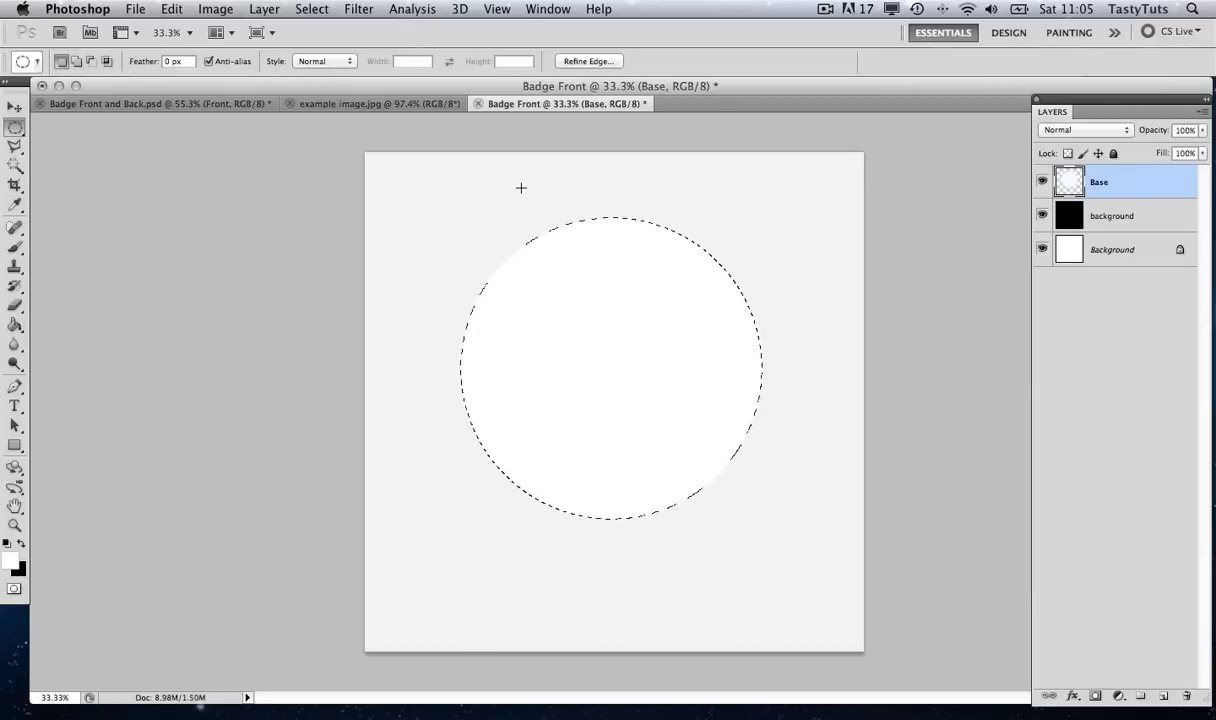
Deselect the circle and move it slightly down to the centre of the canvas.
{"action": "key", "text": "super+d"}
{"action": "key", "text": "v"}
{"action": "left_click_drag", "start_coordinate": [638, 307], "coordinate": [640, 337]}
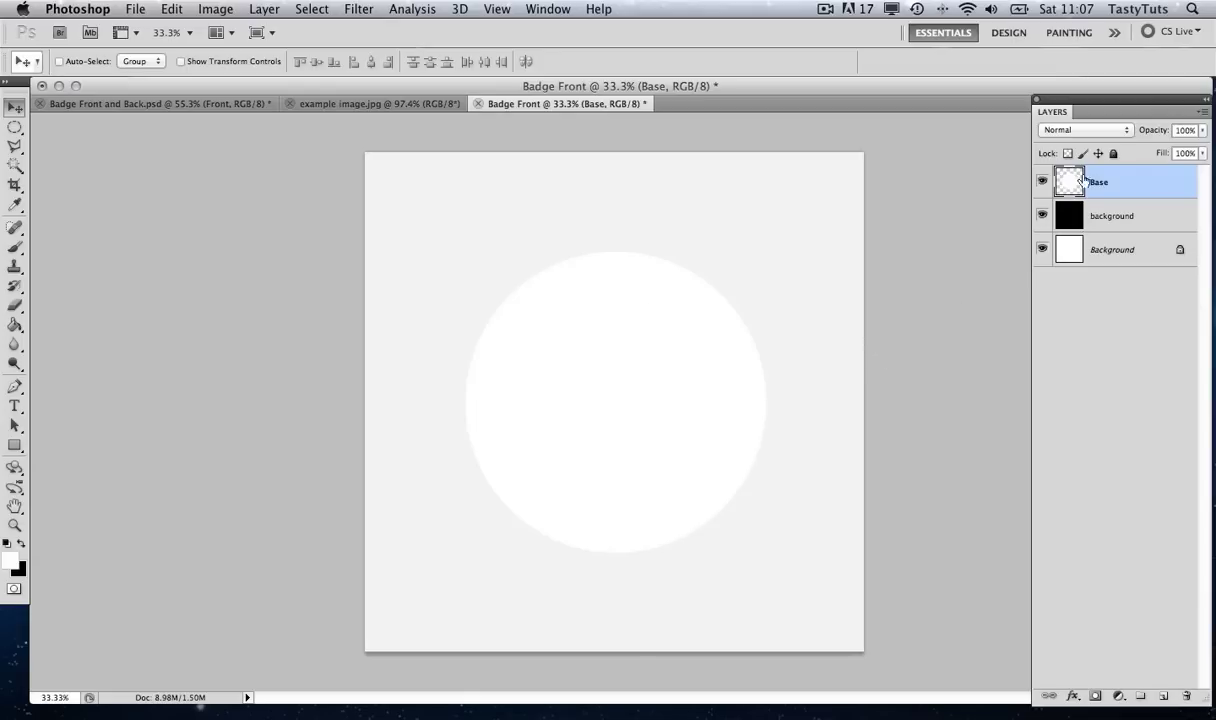
Duplicate the Base layer within the Badge Front document and name the copy Bevel.
{"action": "right_click", "coordinate": [1138, 186]}
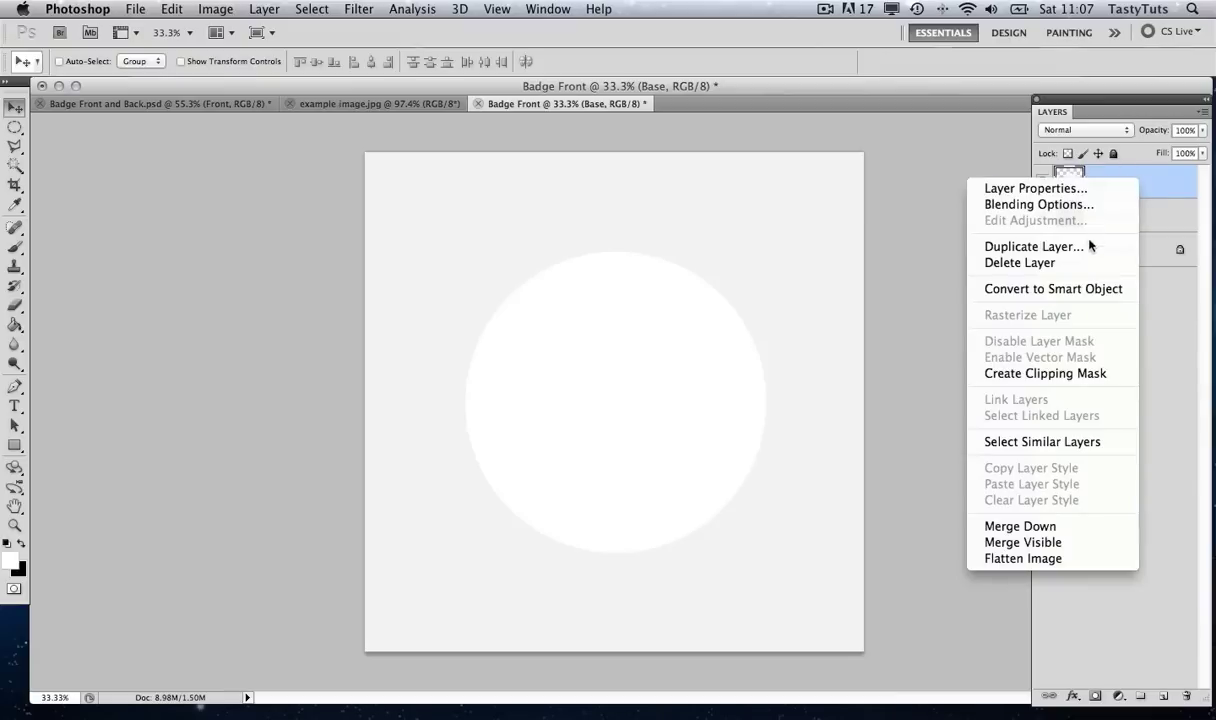
{"action": "left_click", "coordinate": [1060, 246]}
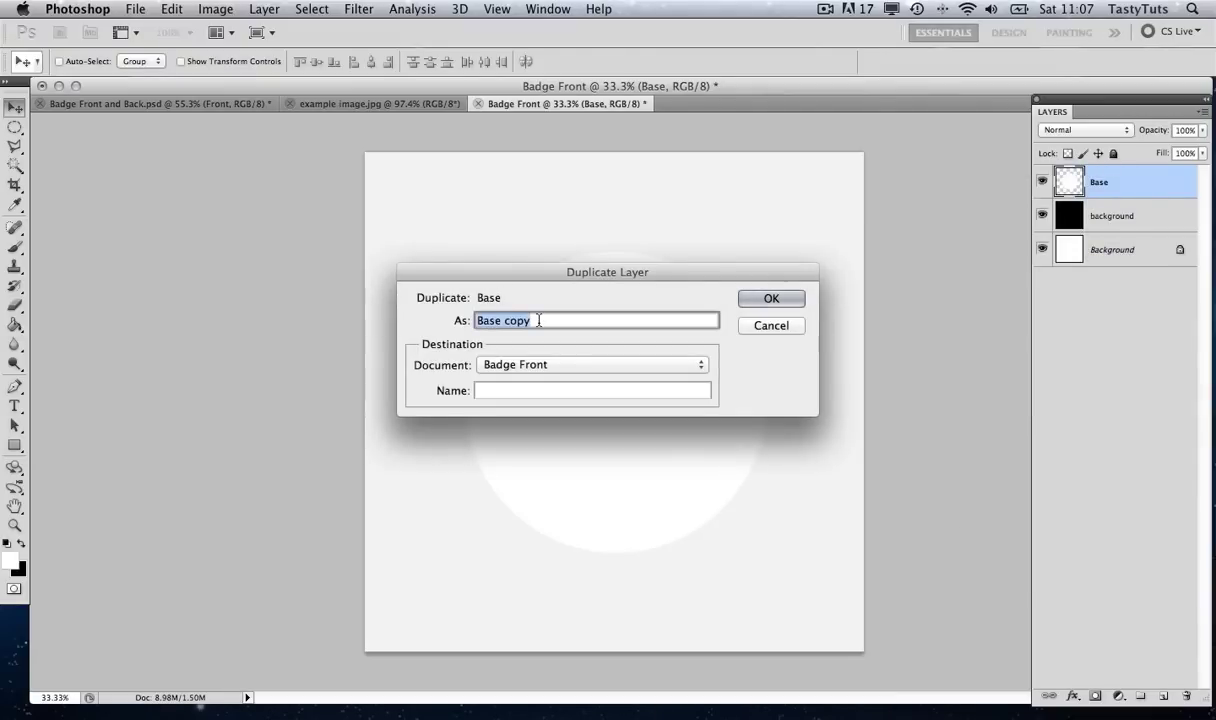
{"action": "type", "text": "Bevel"}
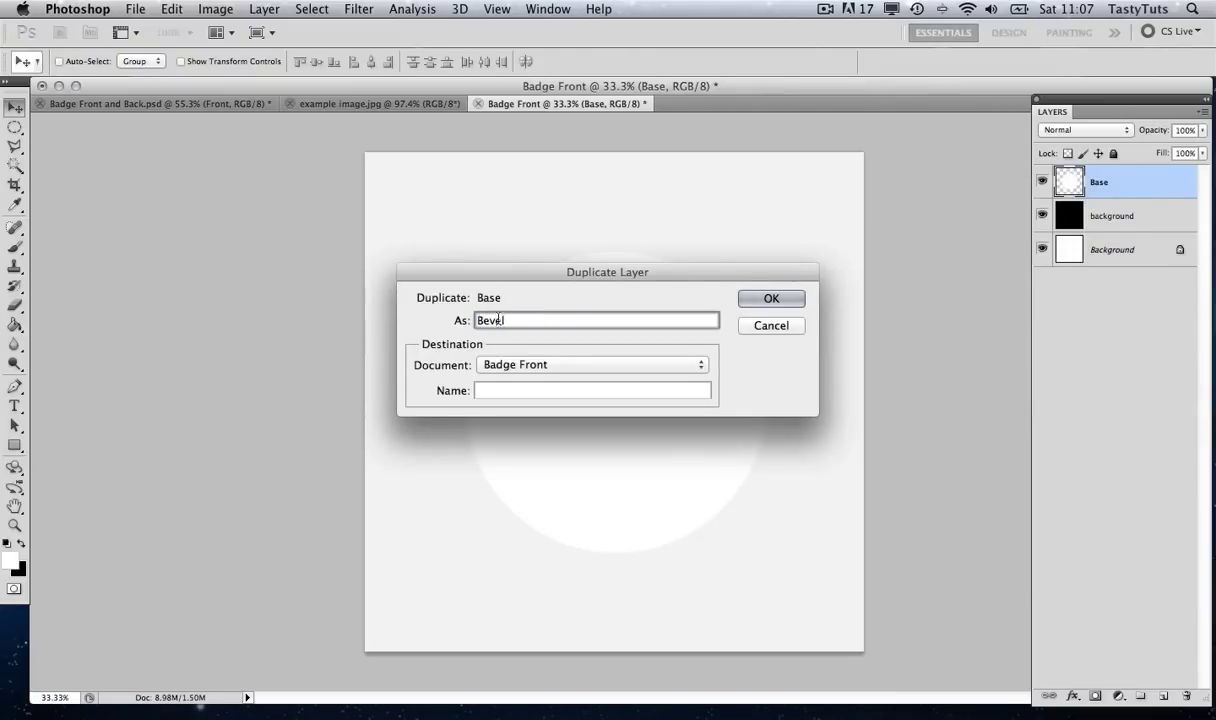
{"action": "left_click", "coordinate": [756, 298]}
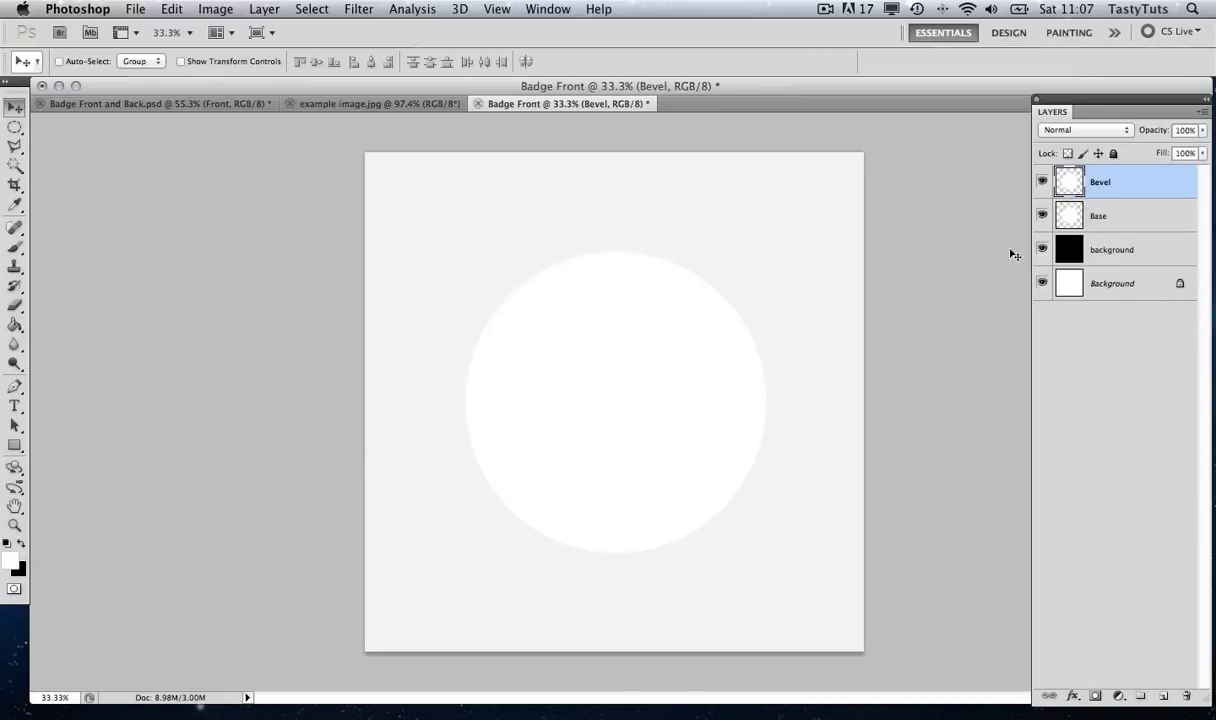
Apply a Bevel and Emboss effect to the Bevel layer with size 70 px and soften 10 px.
{"action": "double_click", "coordinate": [1135, 188]}
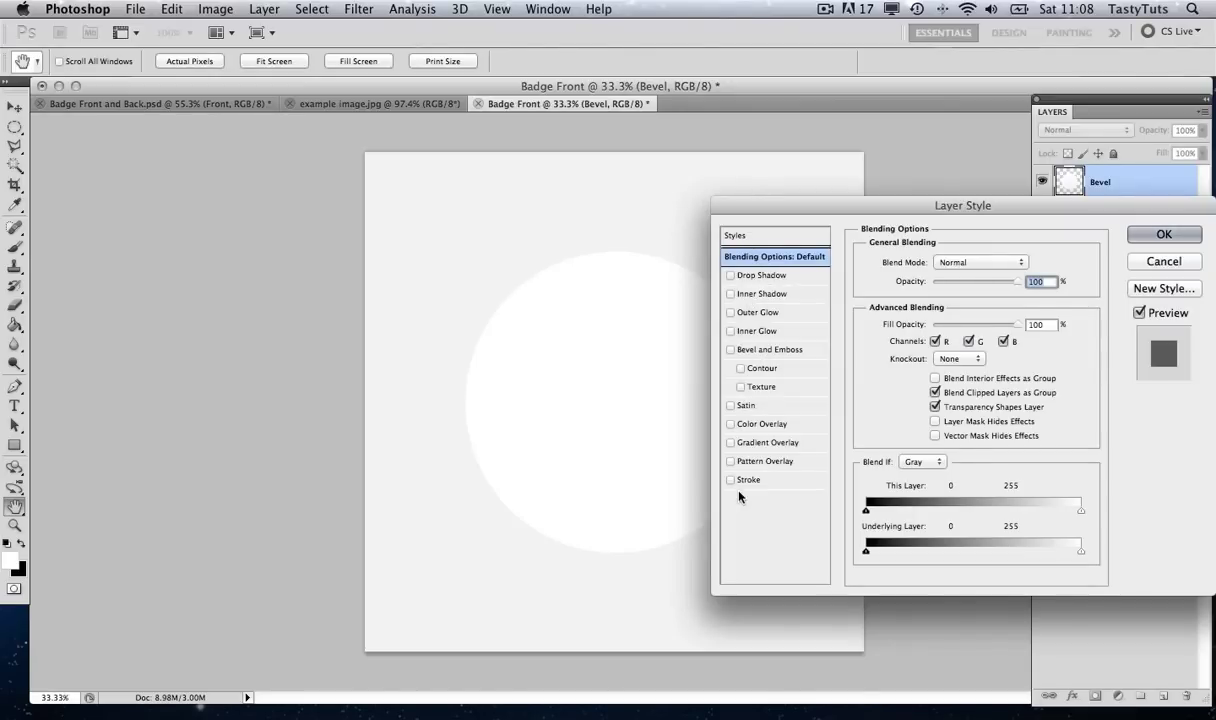
{"action": "left_click", "coordinate": [758, 350]}
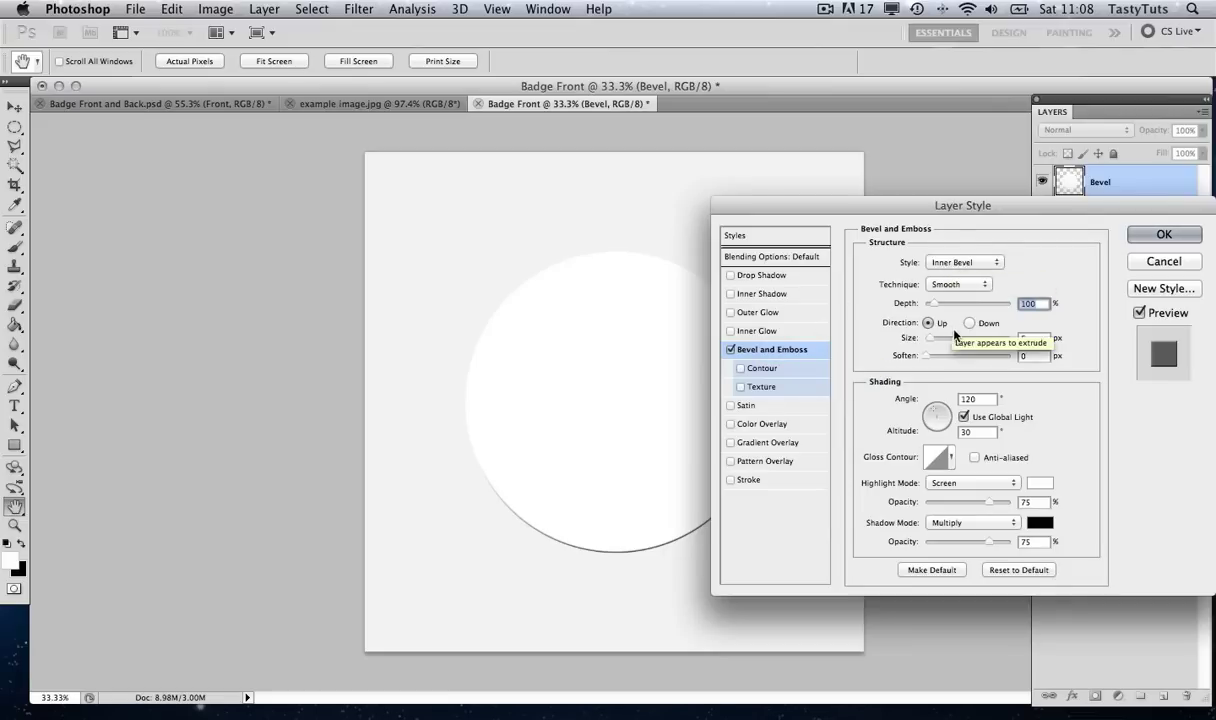
{"action": "left_click", "coordinate": [1016, 340]}
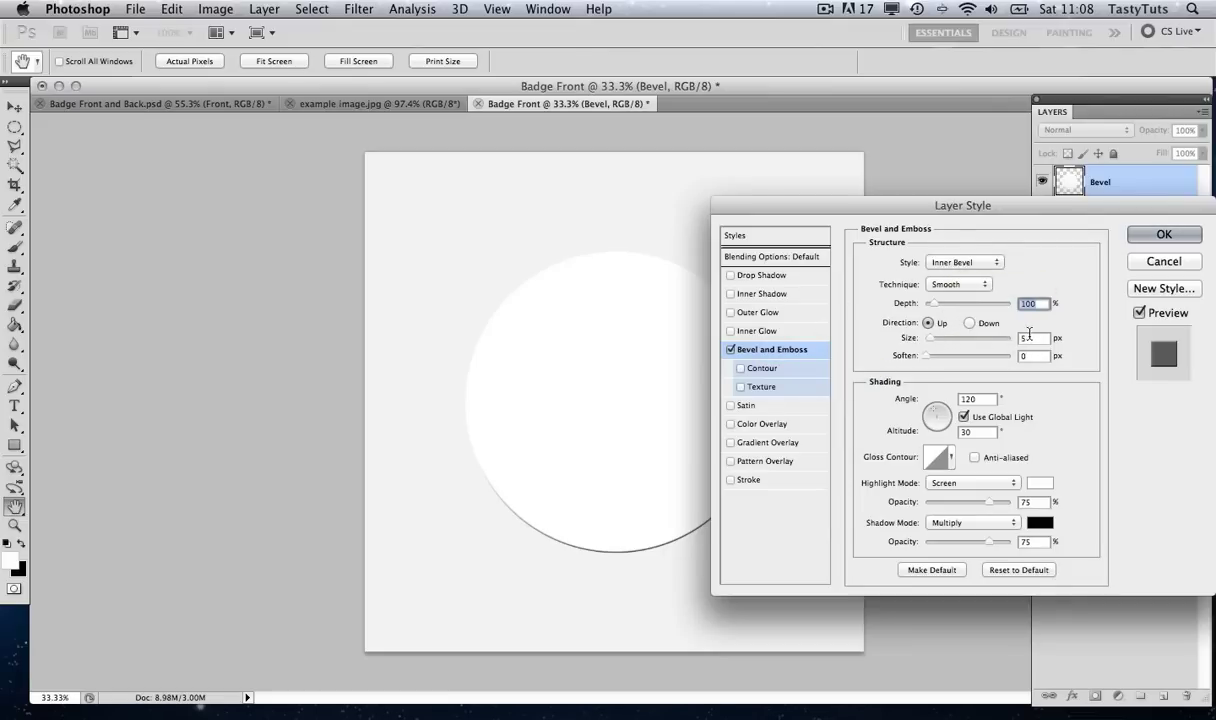
{"action": "type", "text": "70"}
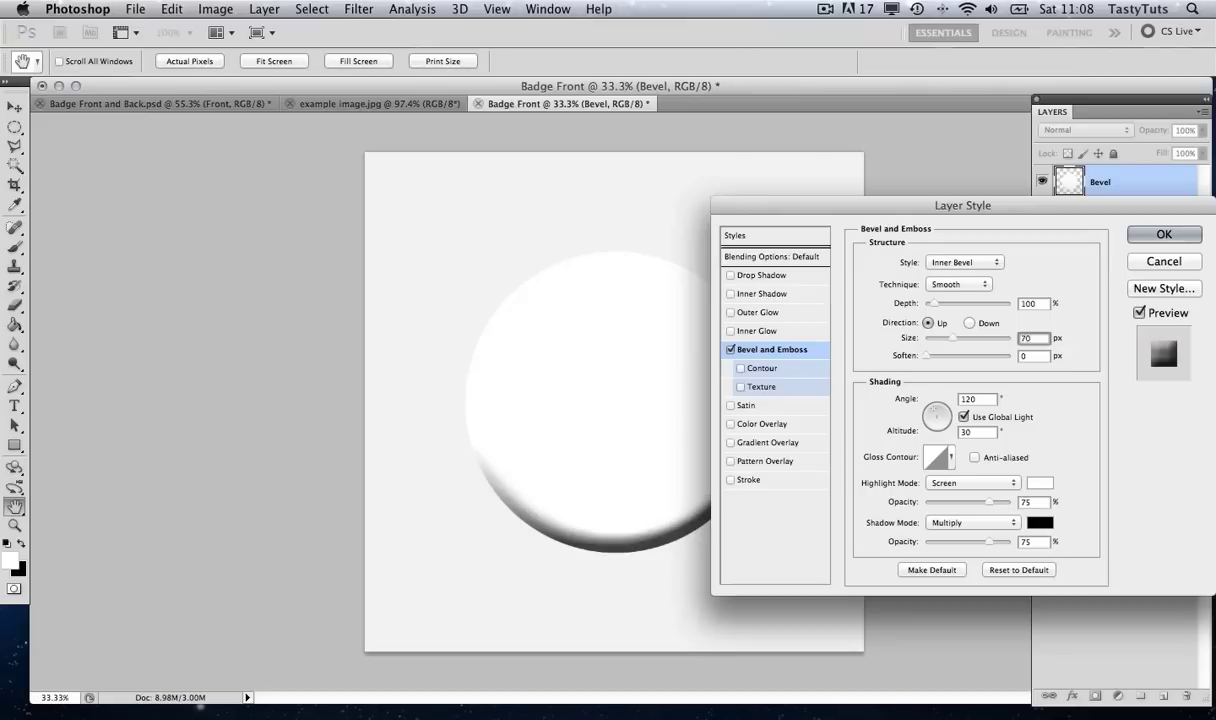
{"action": "type", "text": "10"}
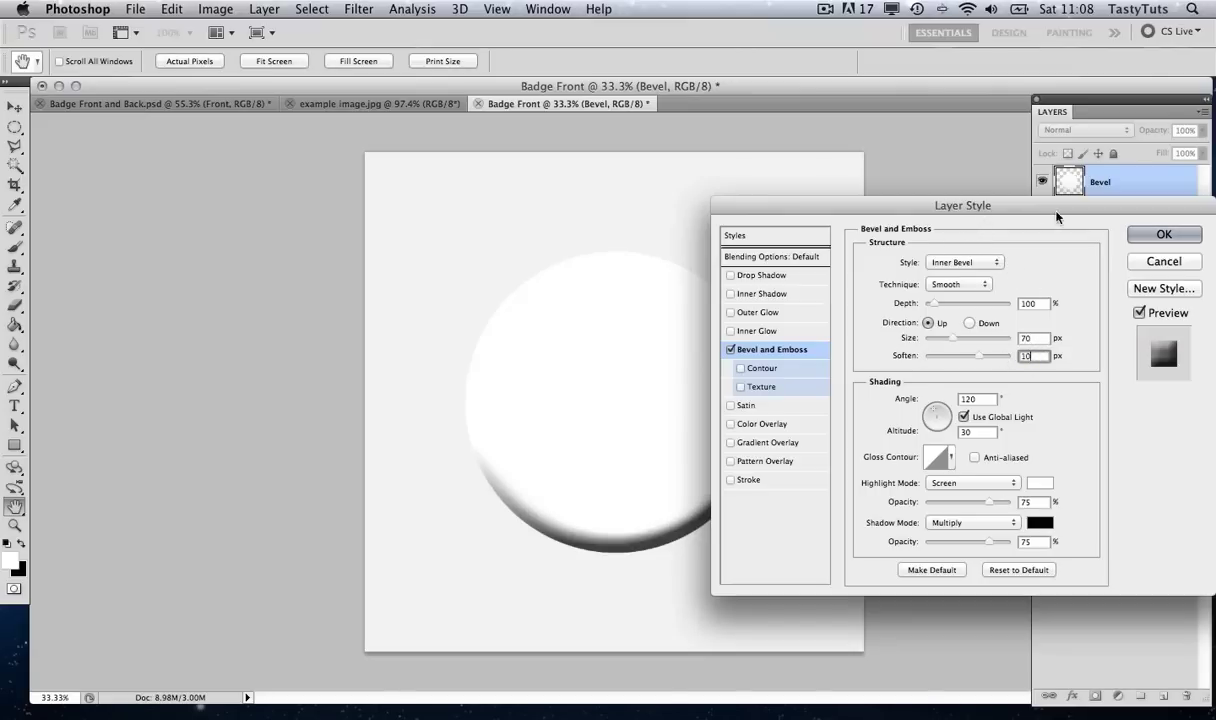
{"action": "left_click_drag", "start_coordinate": [978, 222], "coordinate": [845, 344]}
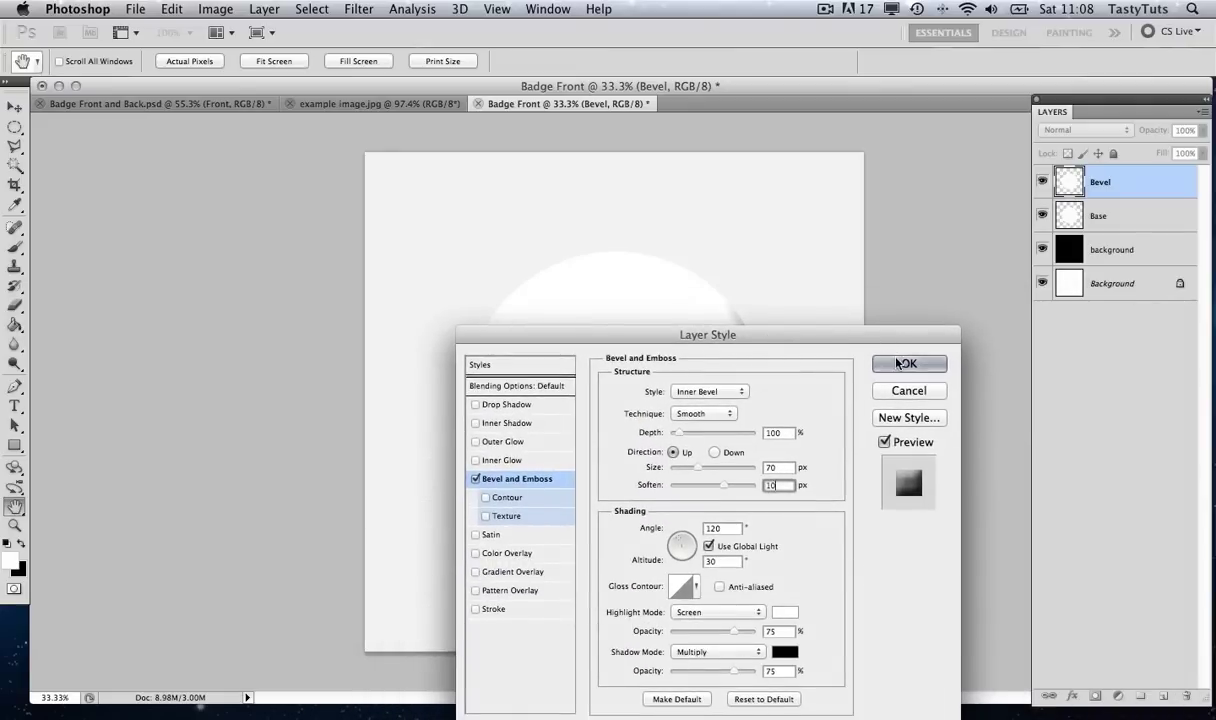
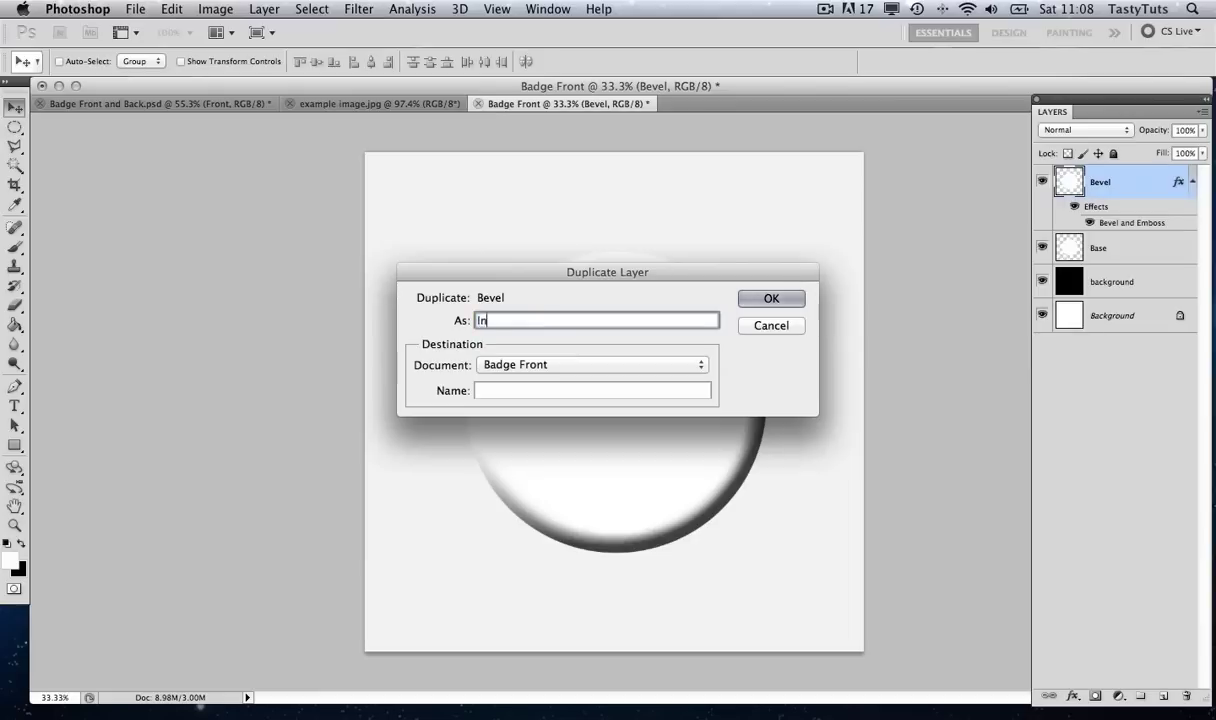
Duplicate the Bevel layer as Inner Glow and replace the copy's Bevel and Emboss effect with an Inner Glow effect.
{"action": "type", "text": "low"}
{"action": "left_click", "coordinate": [770, 298]}
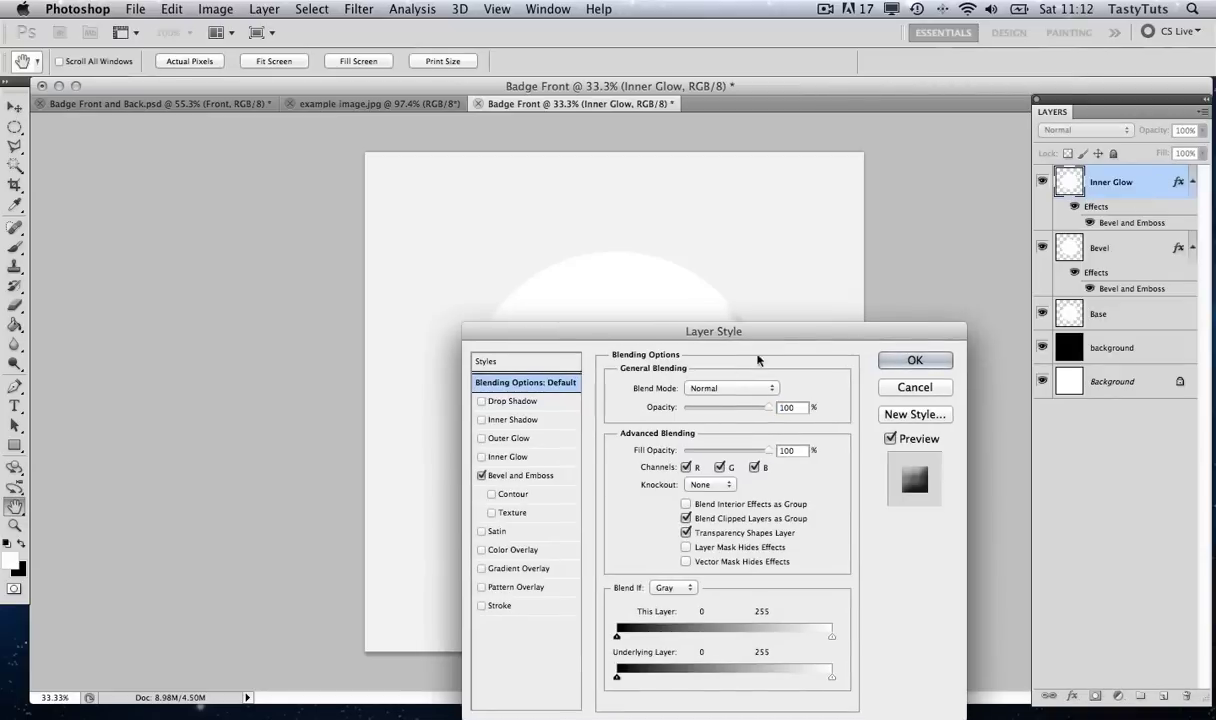
{"action": "left_click", "coordinate": [481, 476]}
{"action": "left_click", "coordinate": [482, 458]}
{"action": "left_click", "coordinate": [498, 458]}
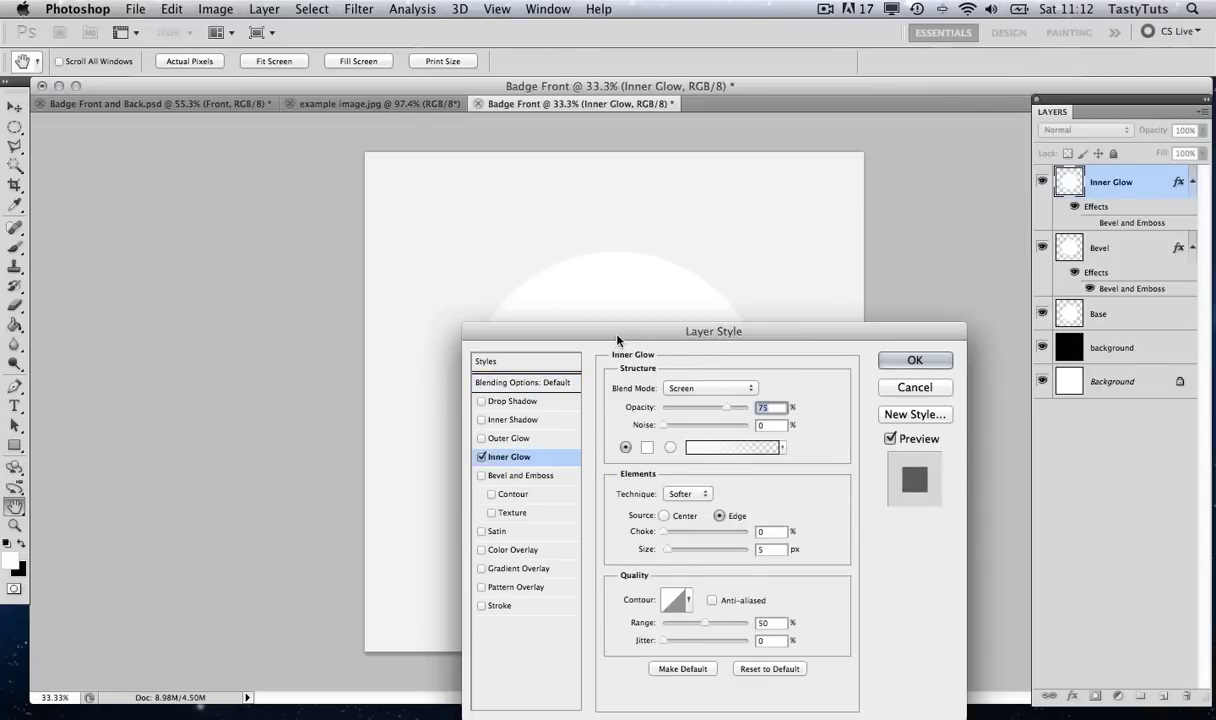
Set the Inner Glow effect's blend mode to Normal and its colour to near-black 020202.
{"action": "left_click_drag", "start_coordinate": [619, 340], "coordinate": [773, 188]}
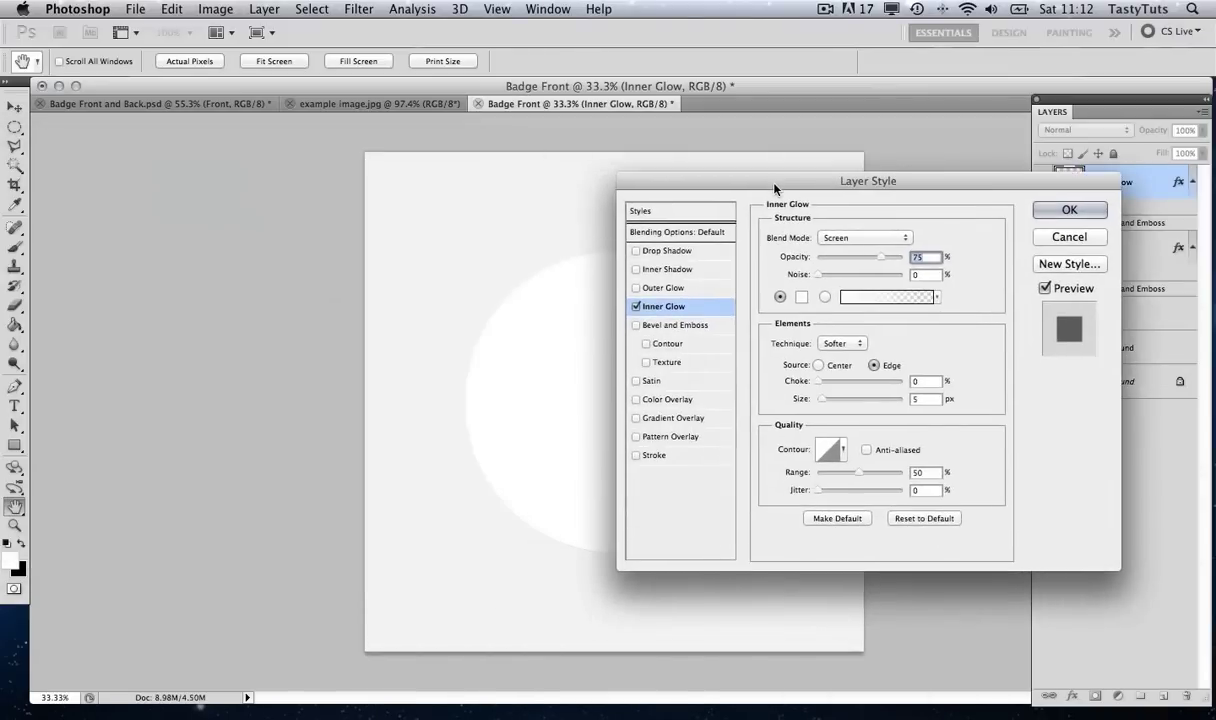
{"action": "left_click", "coordinate": [840, 238]}
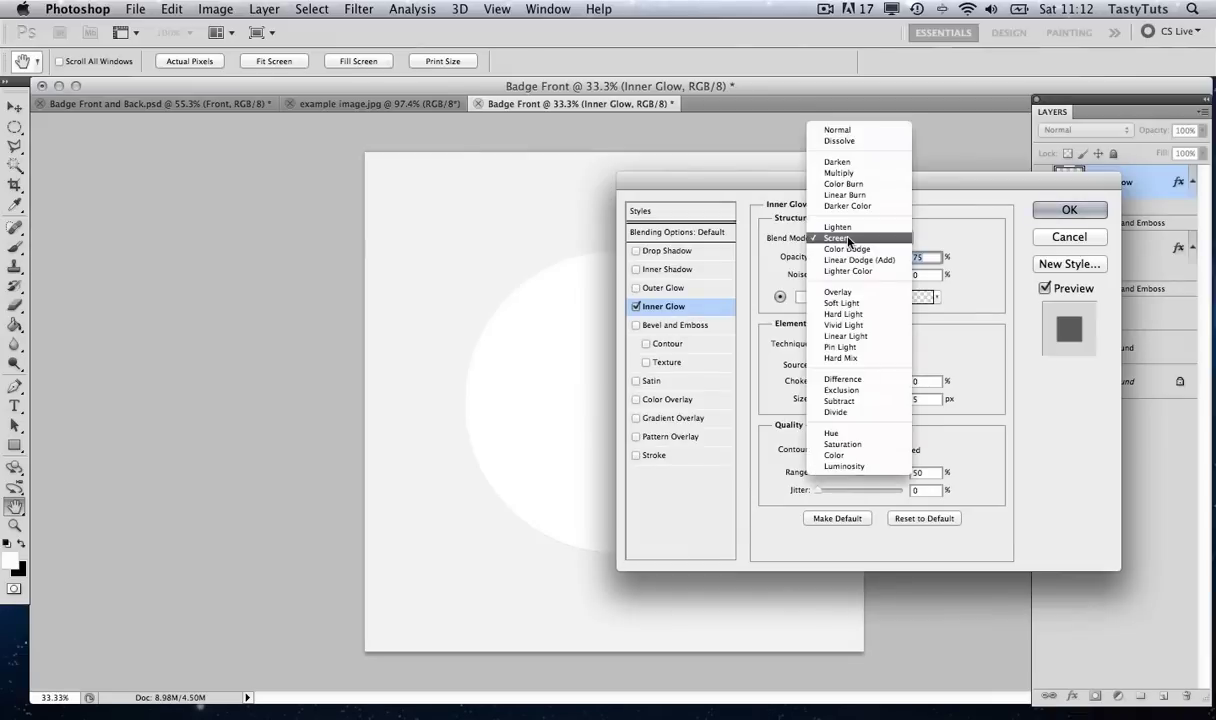
{"action": "key", "text": "Escape"}
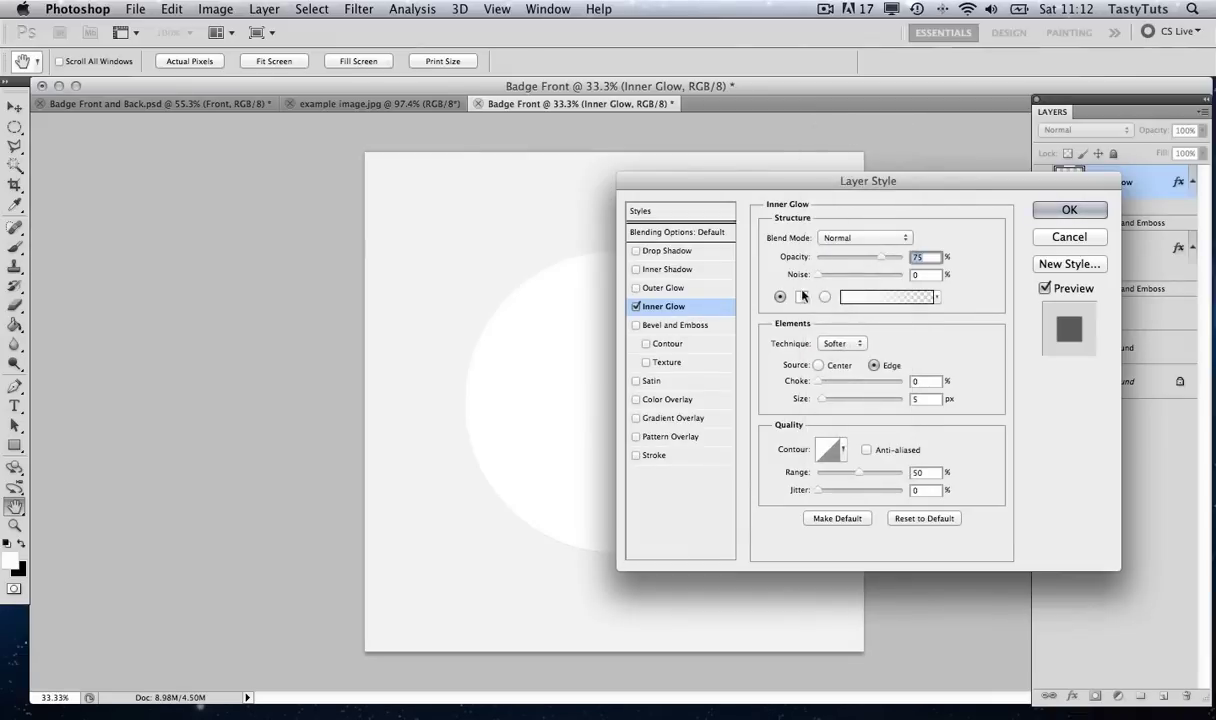
{"action": "left_click", "coordinate": [802, 299]}
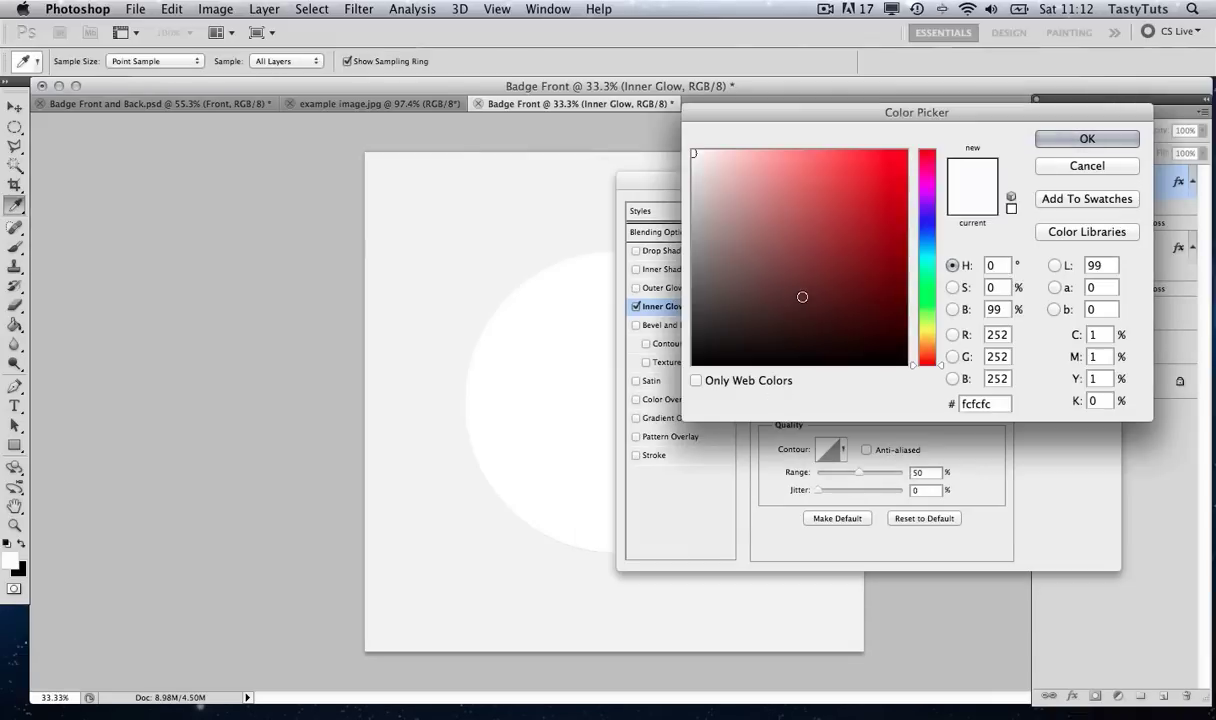
{"action": "mouse_move", "coordinate": [693, 368]}
{"action": "left_mouse_down"}
{"action": "mouse_move", "coordinate": [696, 345]}
{"action": "mouse_move", "coordinate": [694, 364]}
{"action": "left_mouse_up"}
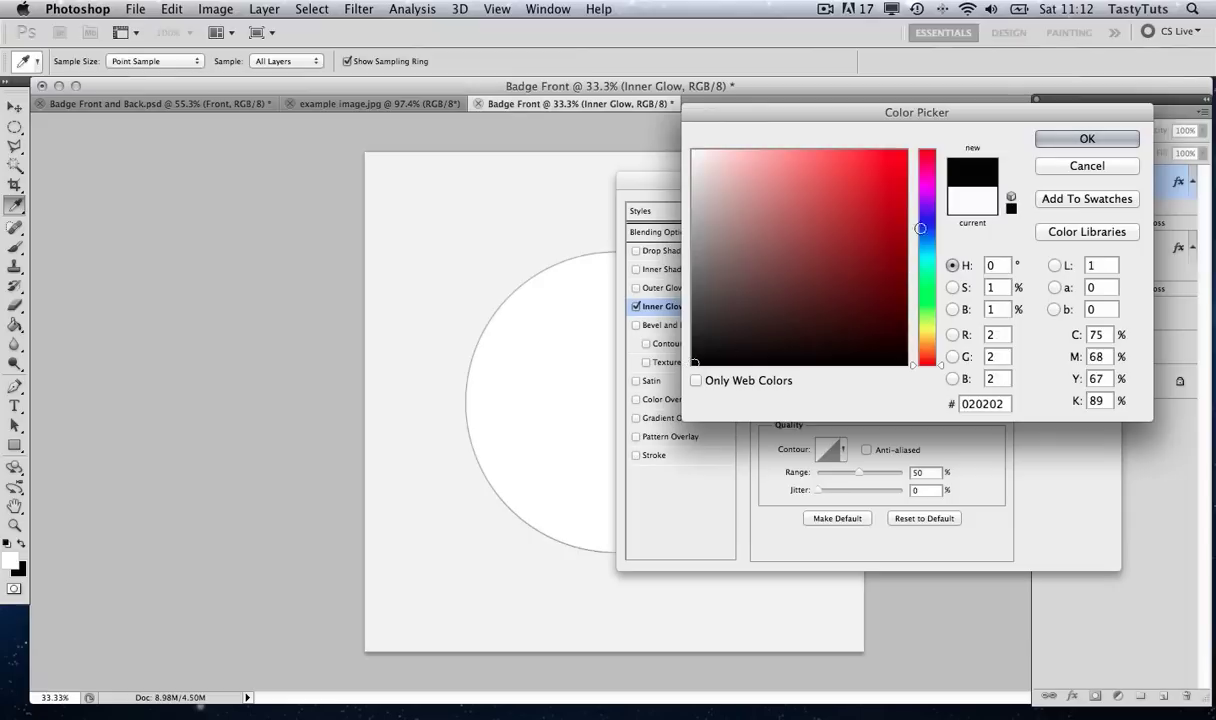
{"action": "left_click", "coordinate": [1060, 140]}
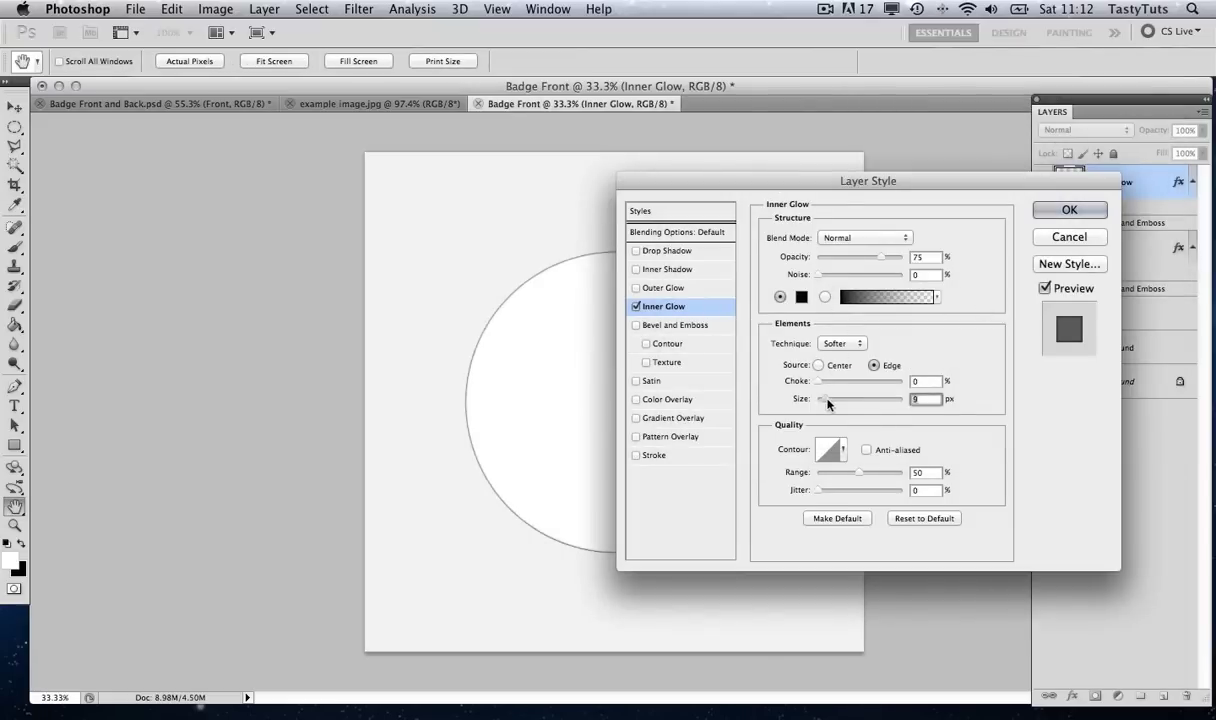
Set the Inner Glow effect's size to 100 px and choke to 5%, and apply the layer style.
{"action": "left_click_drag", "start_coordinate": [821, 399], "coordinate": [853, 404]}
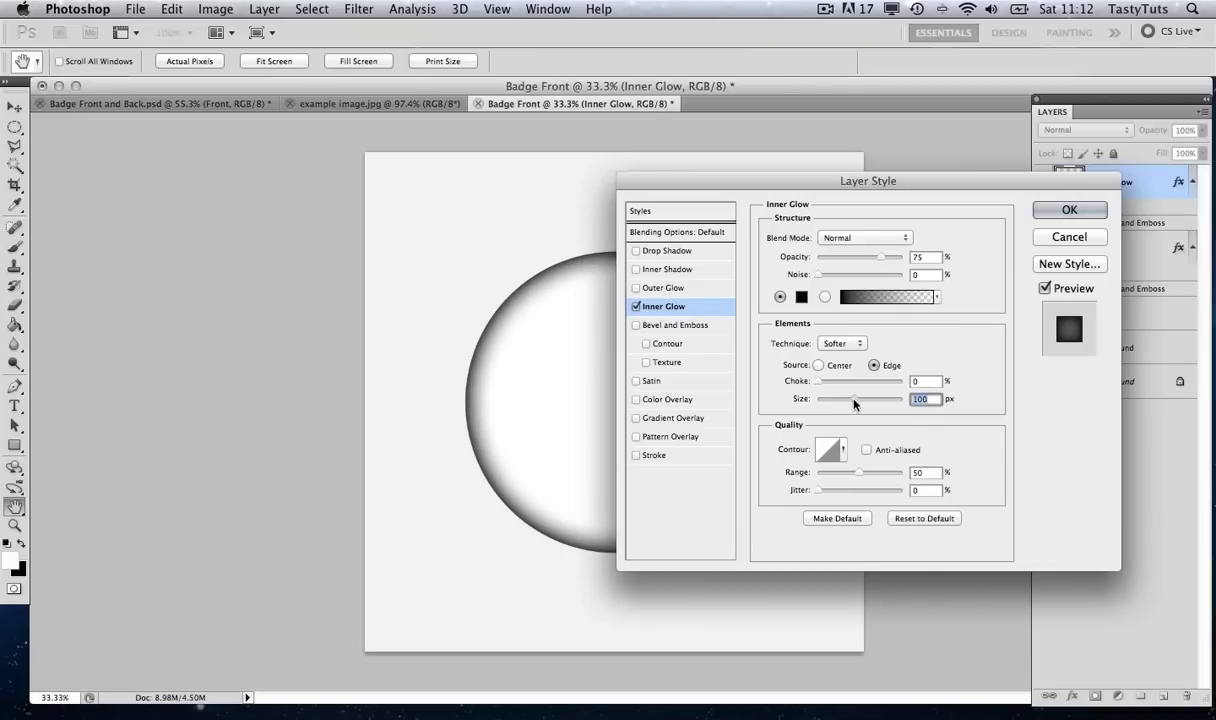
{"action": "left_click_drag", "start_coordinate": [782, 186], "coordinate": [842, 228]}
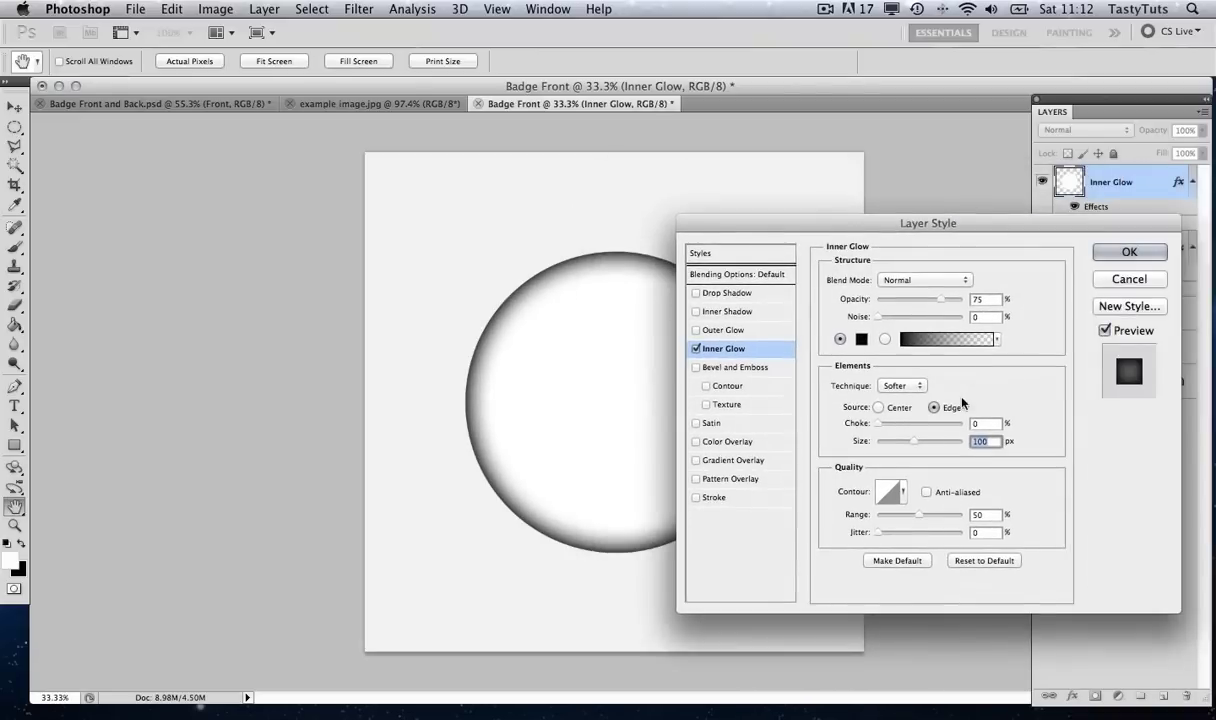
{"action": "left_click_drag", "start_coordinate": [877, 426], "coordinate": [882, 429]}
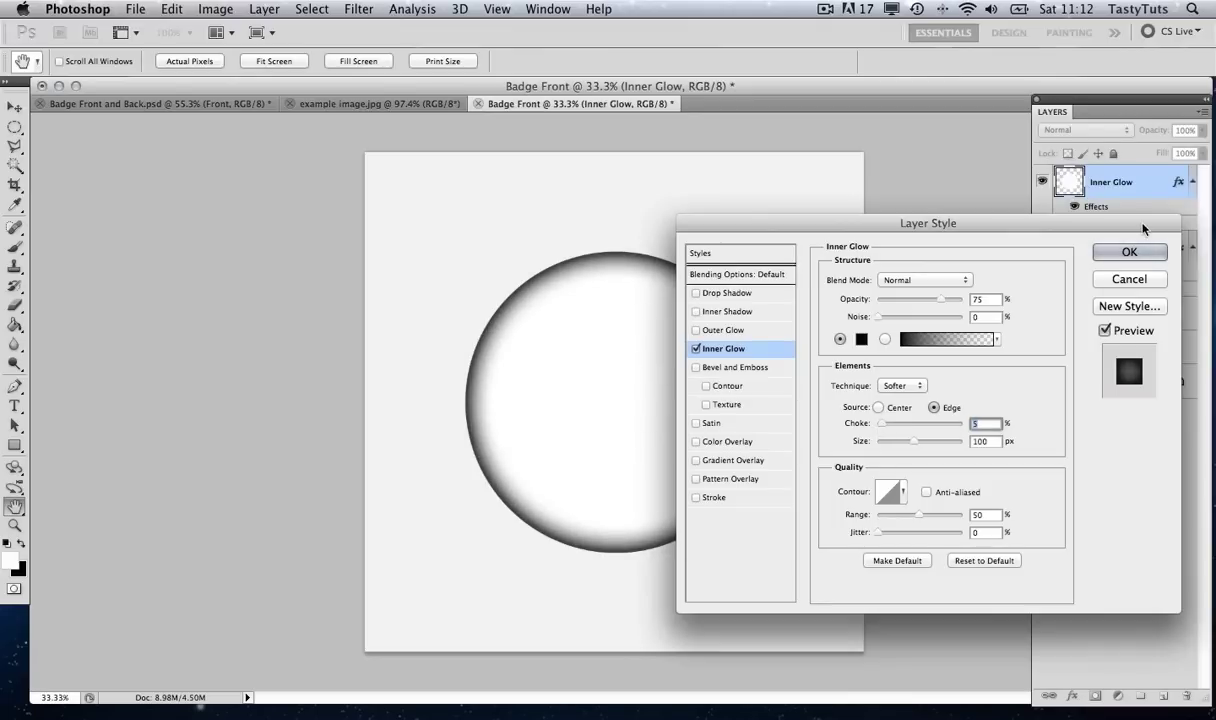
{"action": "key", "text": "Return"}
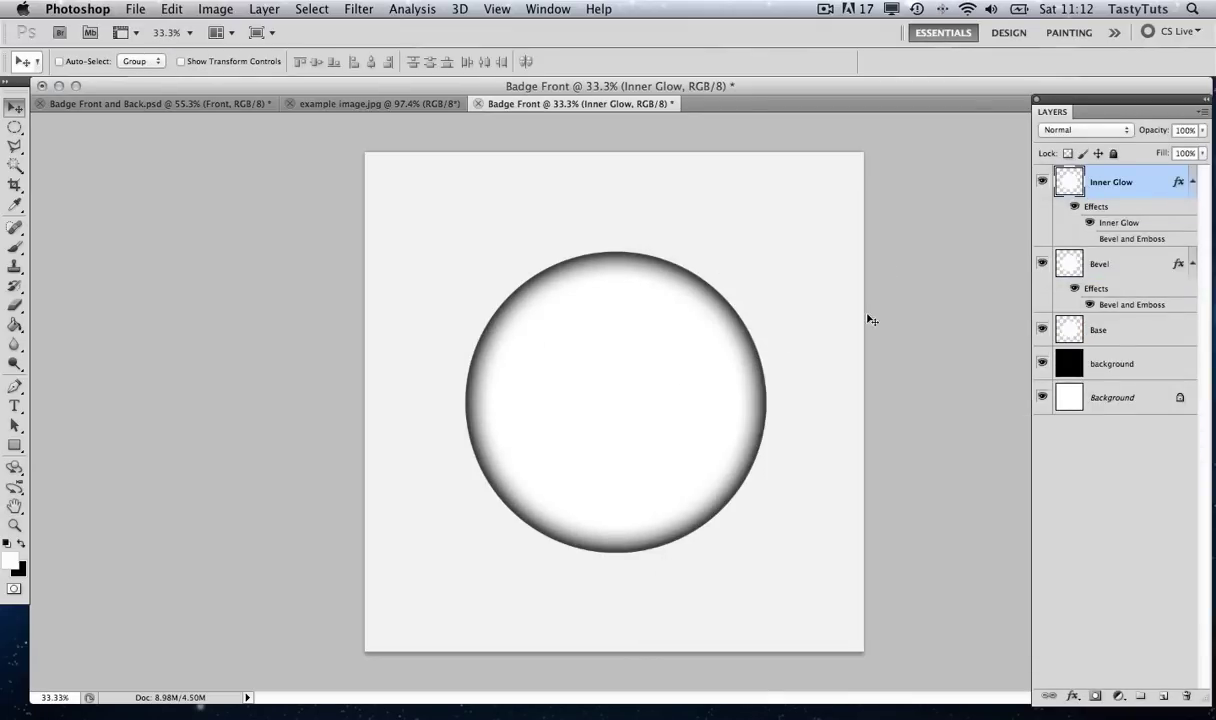
Set the Inner Glow layer's blend mode to Multiply and its opacity to 50%.
{"action": "left_click", "coordinate": [1041, 182]}
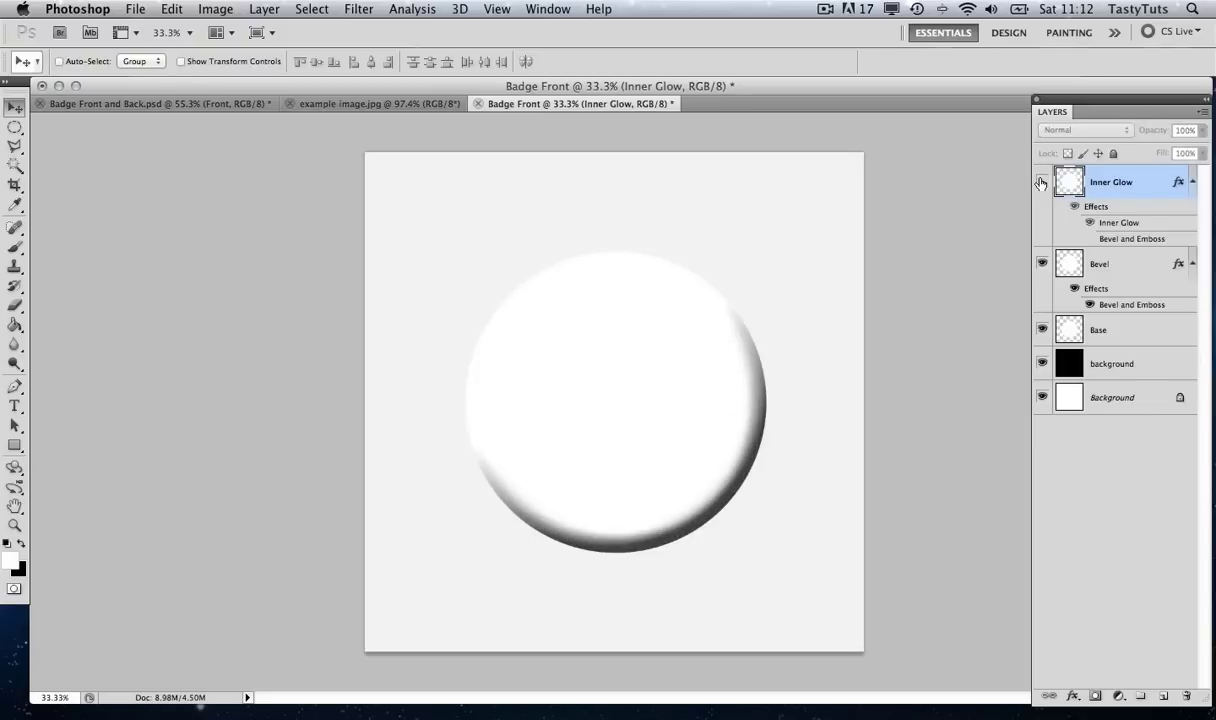
{"action": "left_click", "coordinate": [1041, 182]}
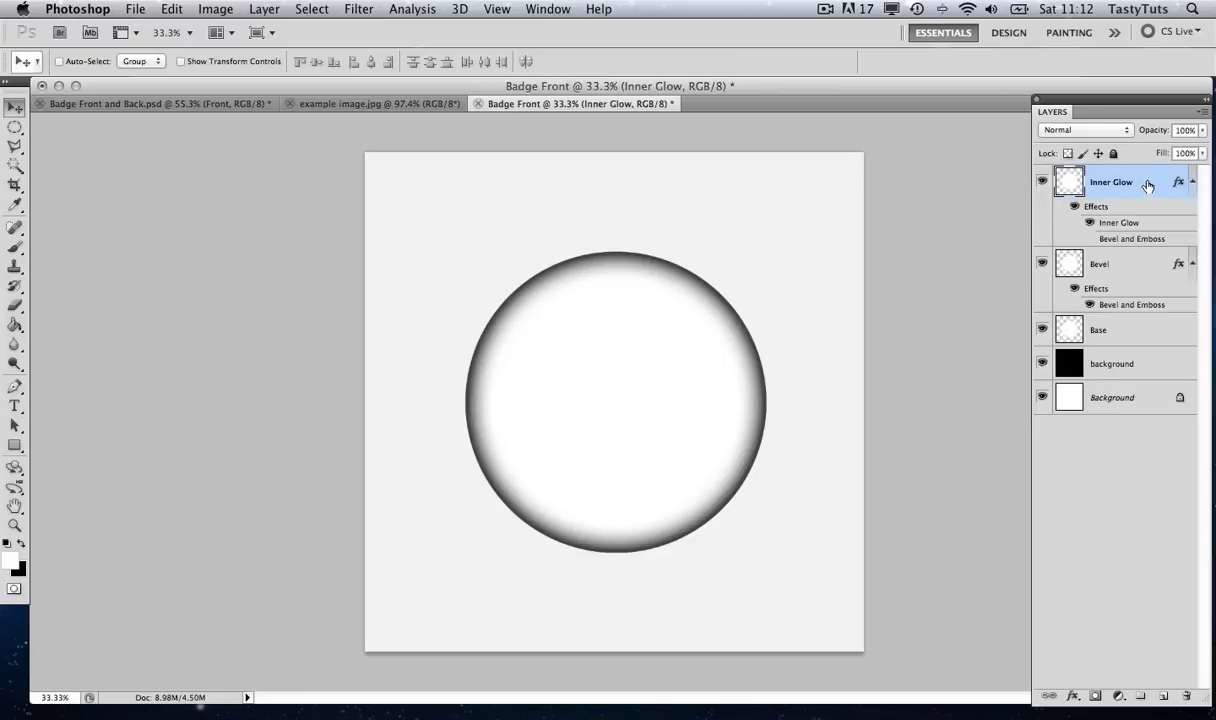
{"action": "left_click", "coordinate": [1095, 135]}
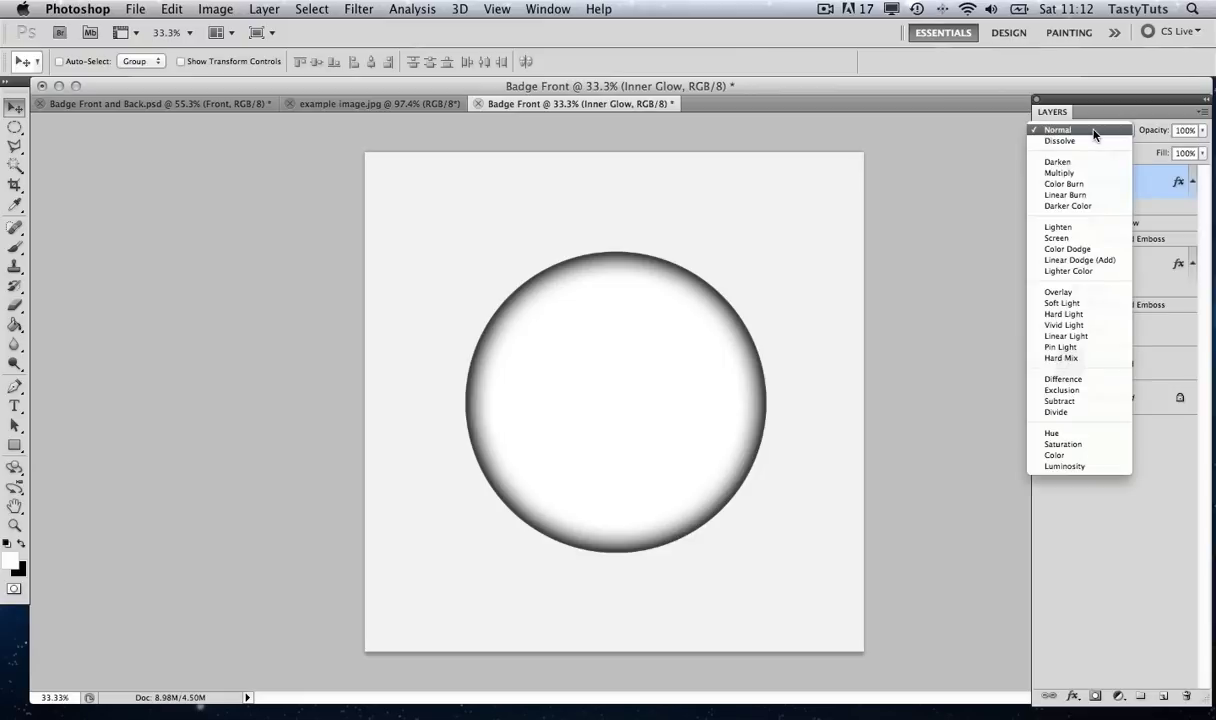
{"action": "left_click", "coordinate": [1060, 173]}
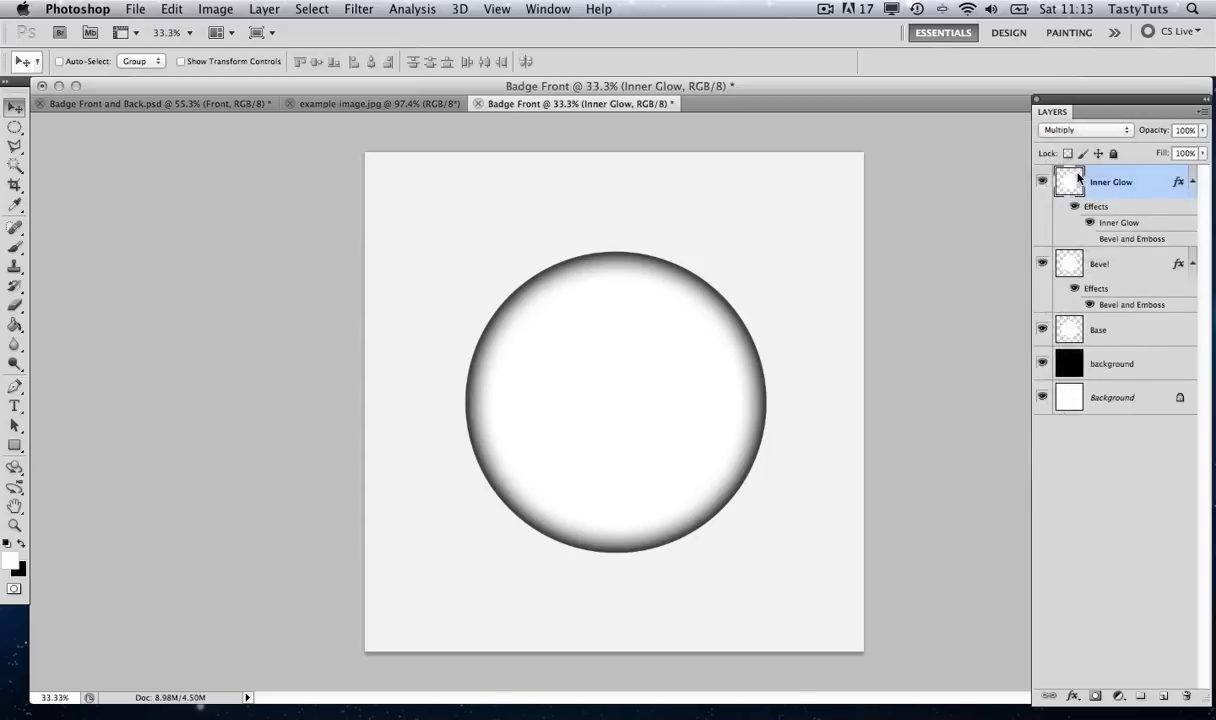
{"action": "left_click", "coordinate": [1203, 131]}
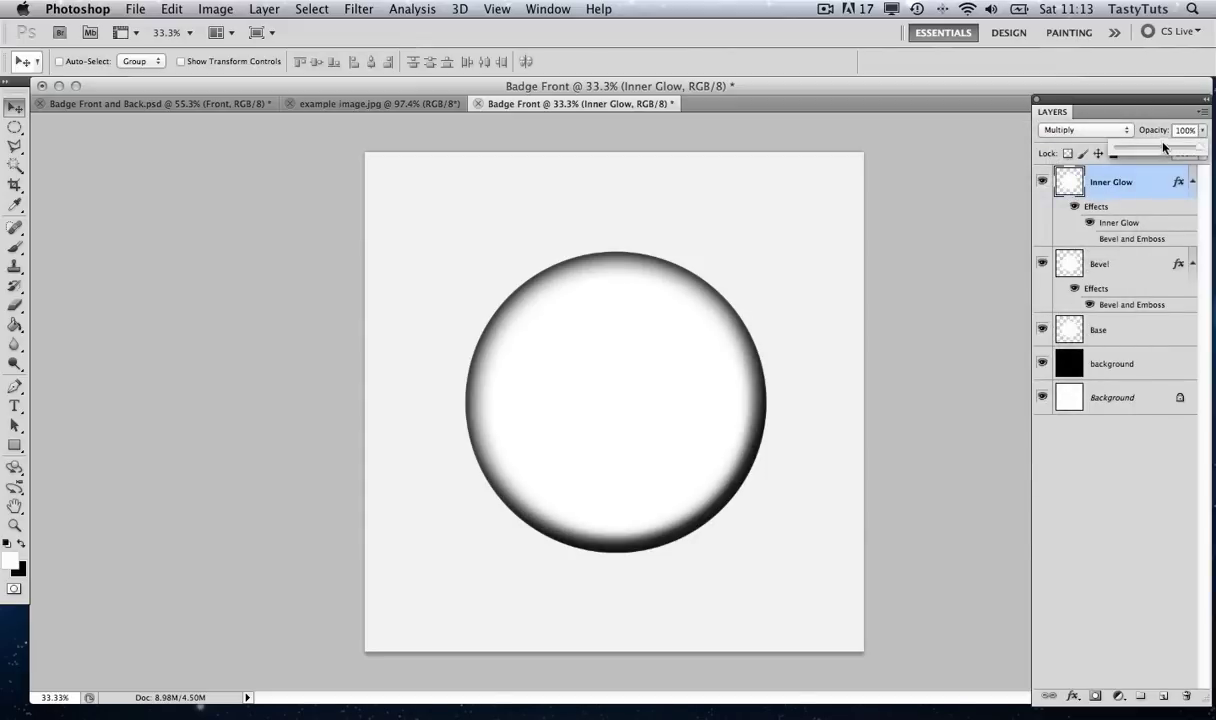
{"action": "left_click", "coordinate": [1158, 149]}
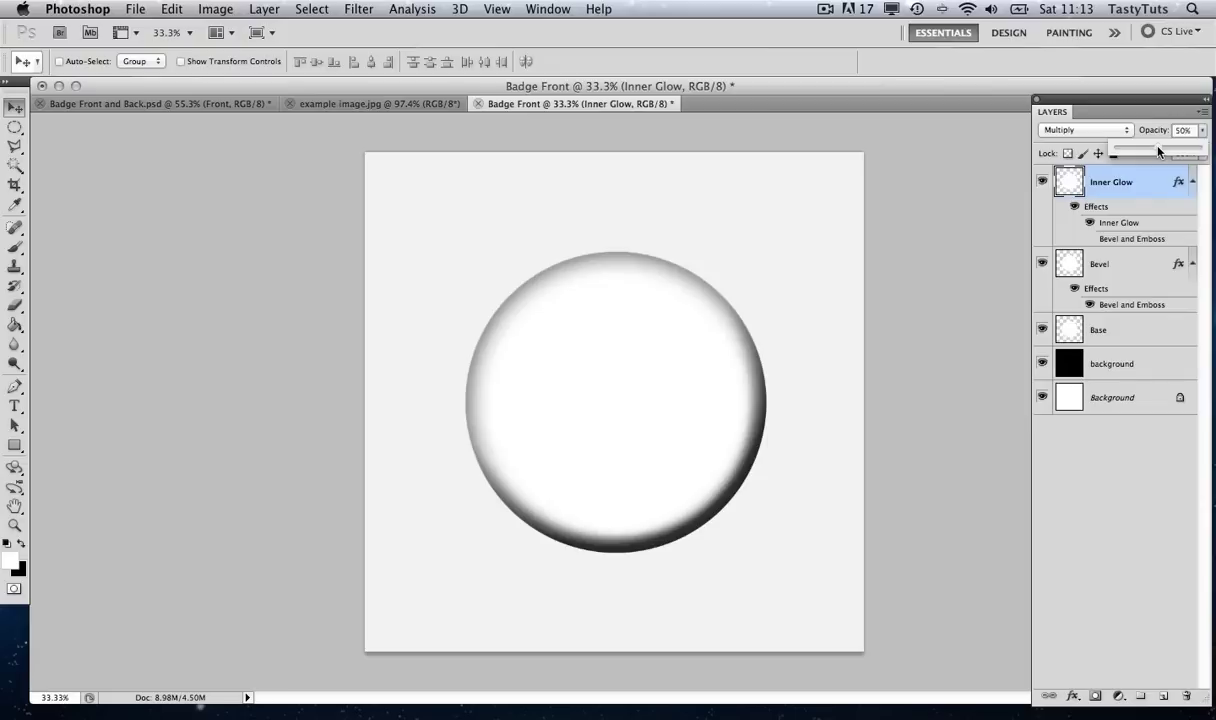
{"action": "left_click", "coordinate": [1143, 191]}
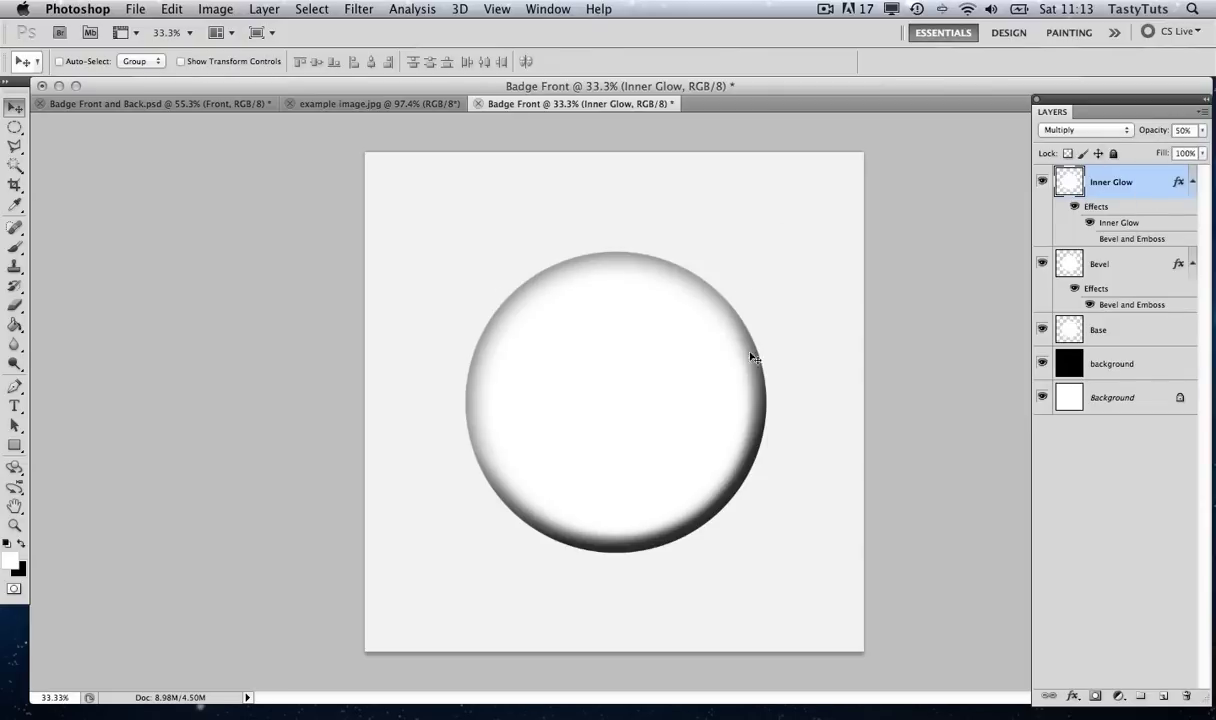
Select the circle on the Inner Glow layer with the Magic Wand tool.
{"action": "left_click", "coordinate": [1124, 264]}
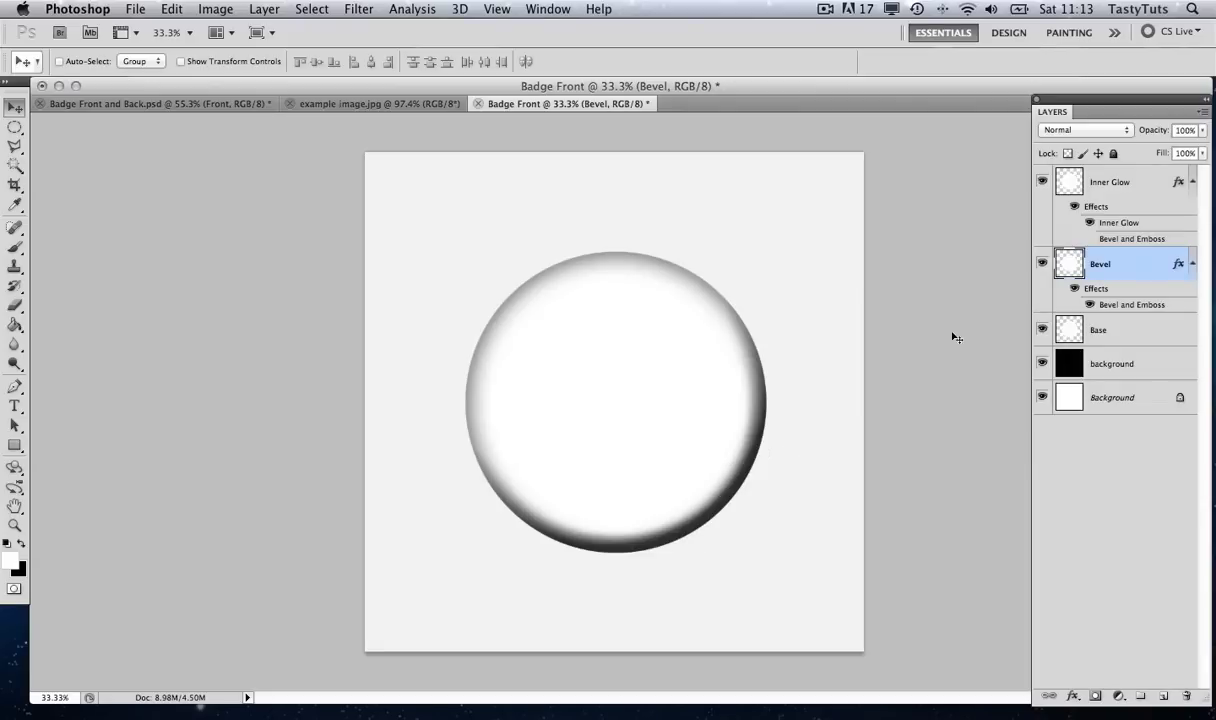
{"action": "left_click", "coordinate": [1150, 187]}
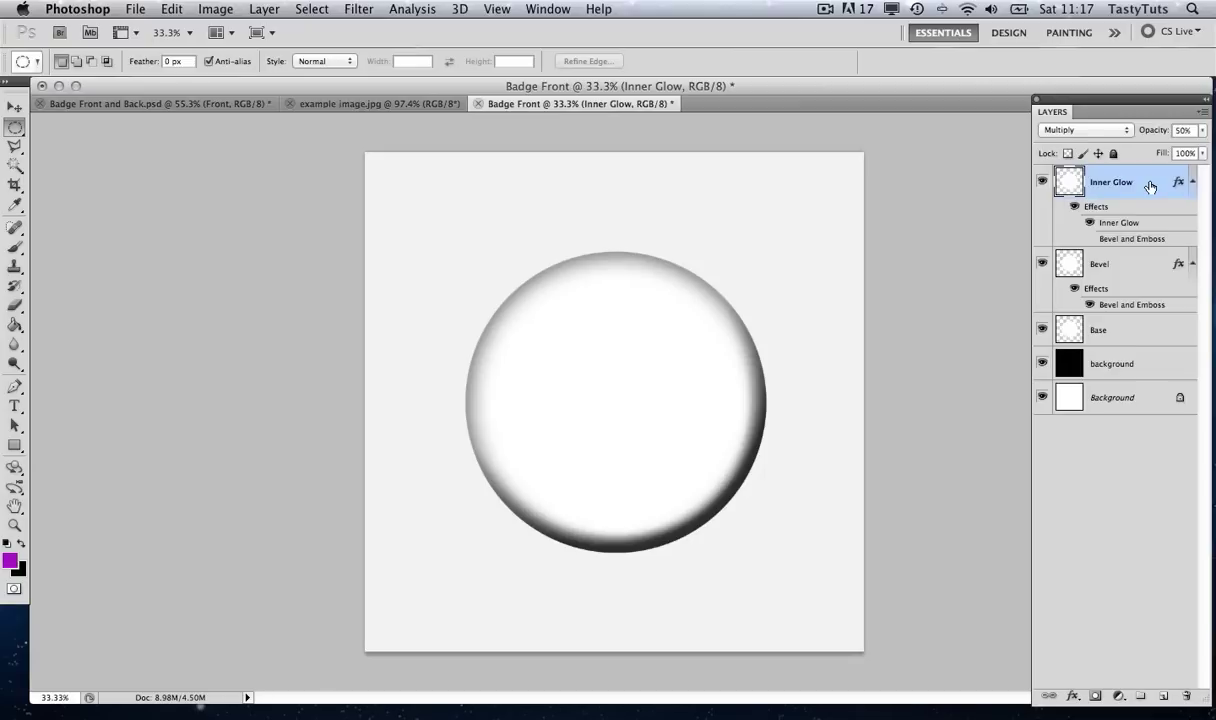
{"action": "left_click", "coordinate": [14, 166]}
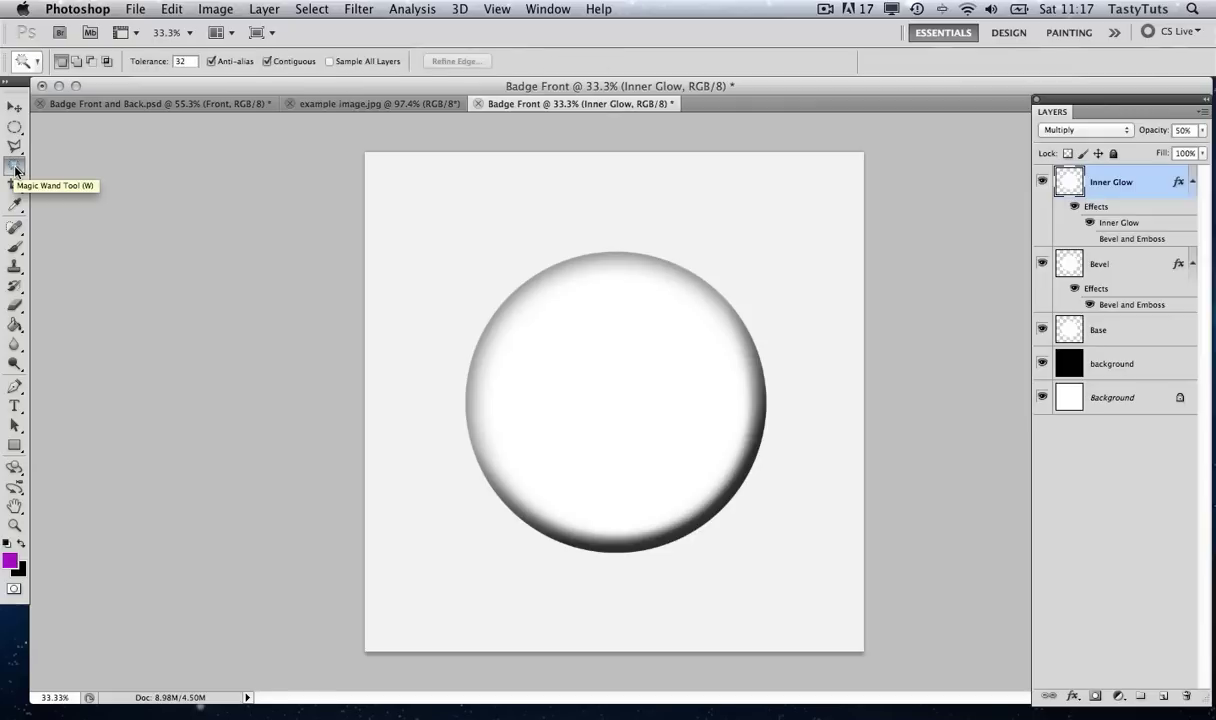
{"action": "left_click", "coordinate": [616, 382]}
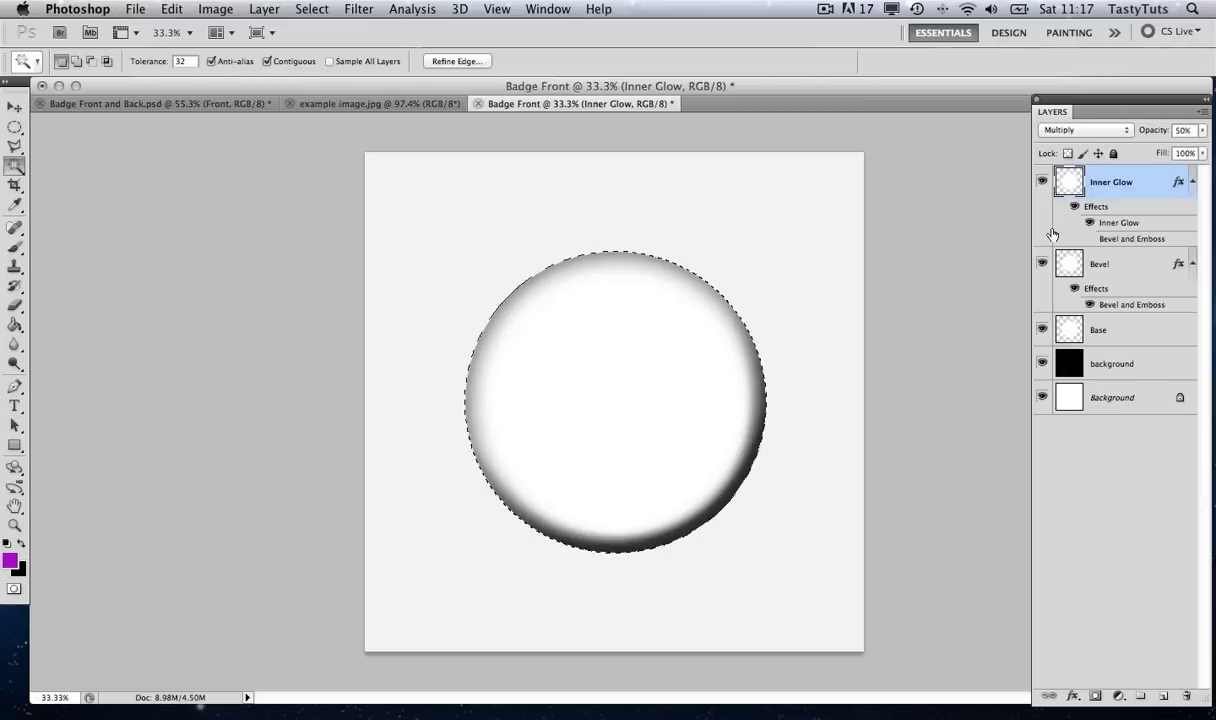
Create a new layer named Colour above the Inner Glow layer, keeping the circular selection.
{"action": "key", "text": "super+shift+n"}
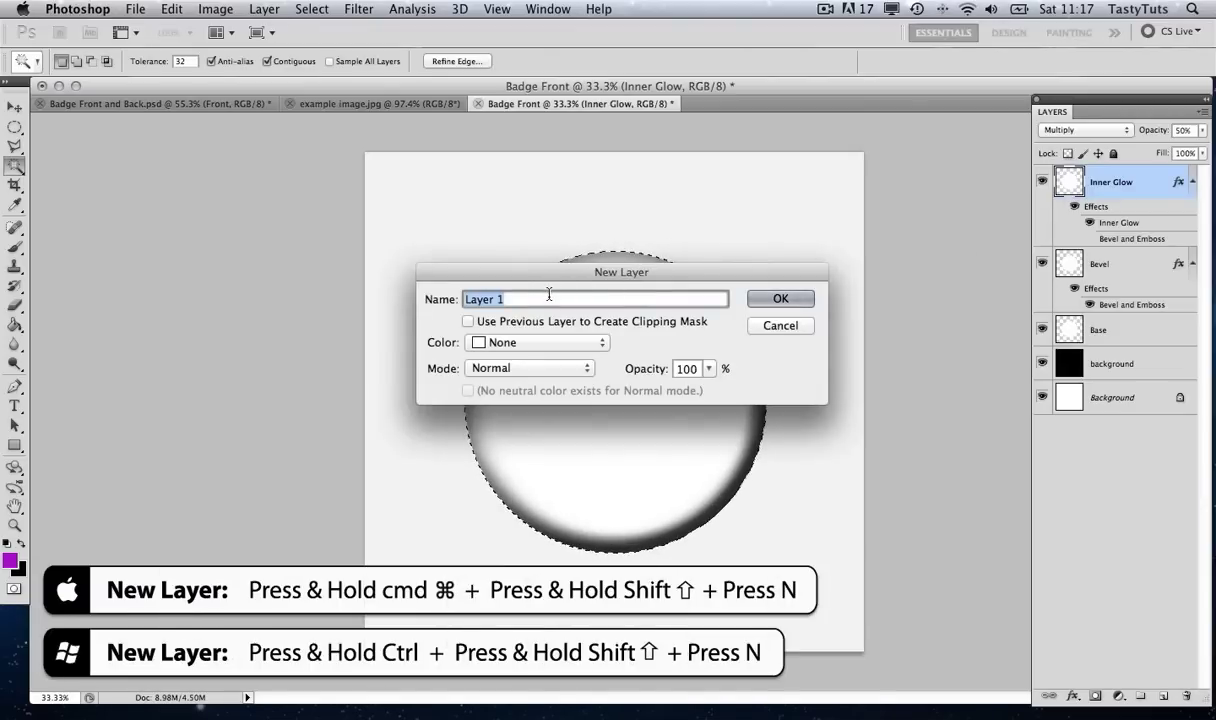
{"action": "type", "text": "Colour"}
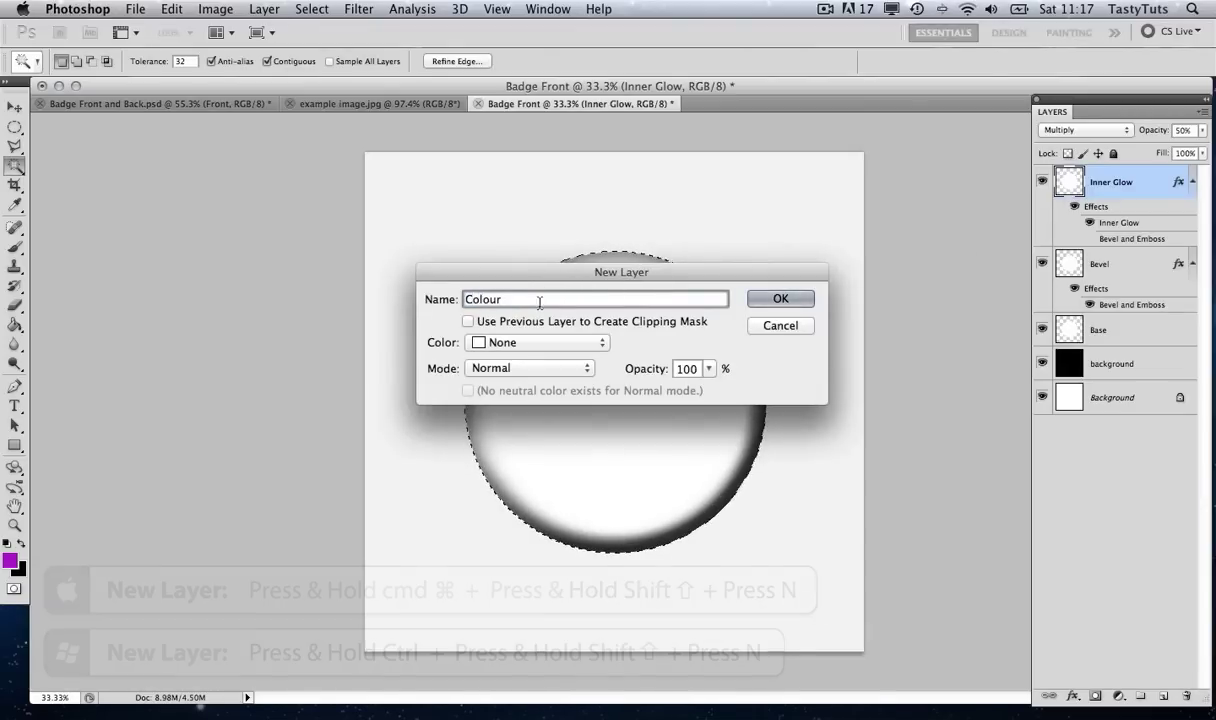
{"action": "left_click", "coordinate": [780, 298]}
Fill the circular selection on the Colour layer with purple 9c02c8 using the Paint Bucket.
{"action": "left_click", "coordinate": [10, 562]}
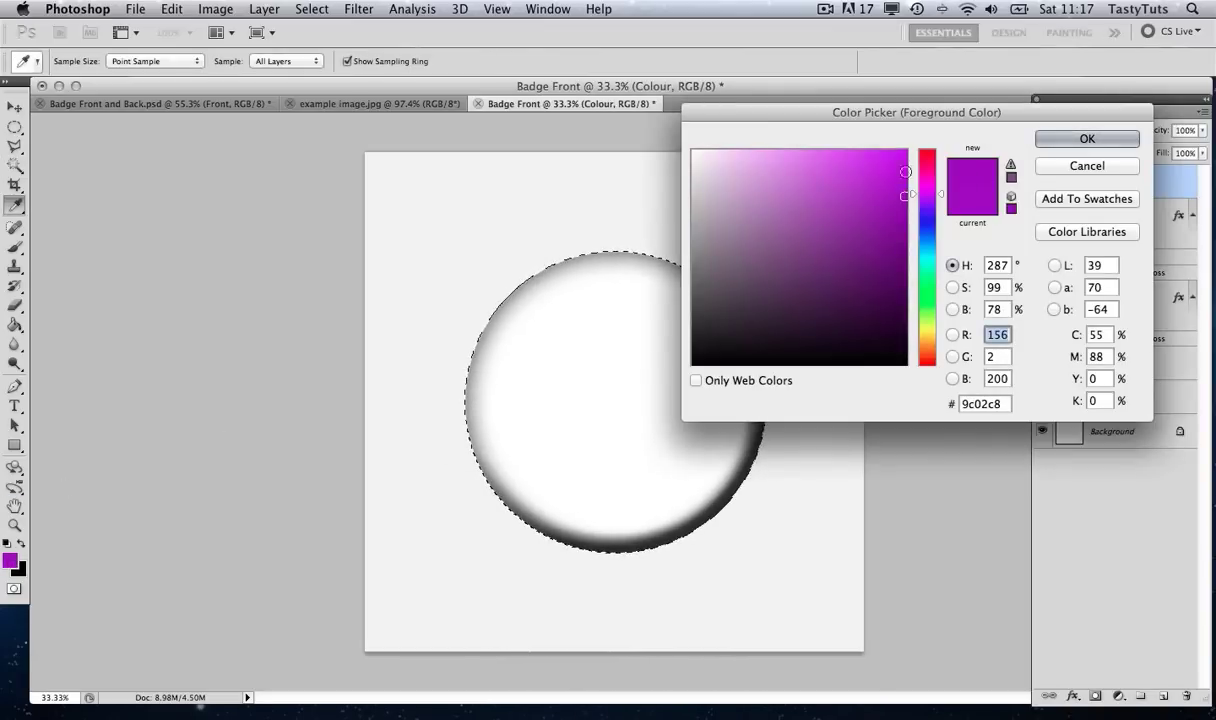
{"action": "left_click", "coordinate": [1062, 139]}
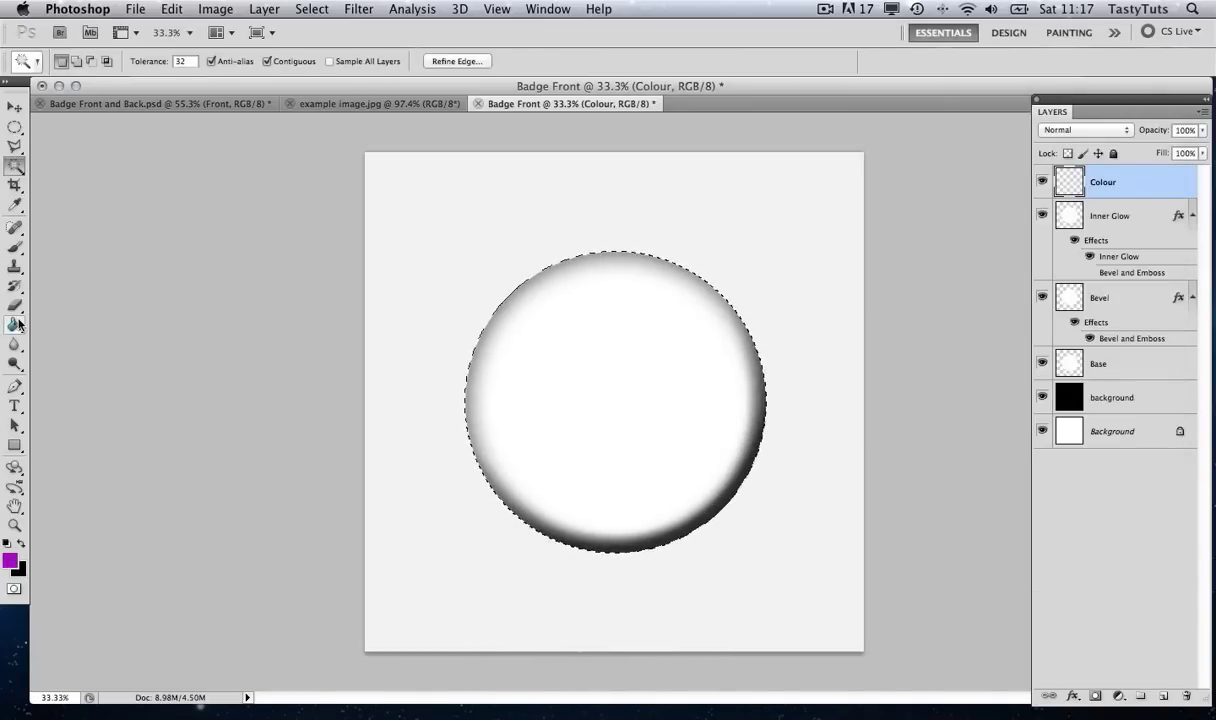
{"action": "key", "text": "g"}
{"action": "left_click", "coordinate": [586, 374]}
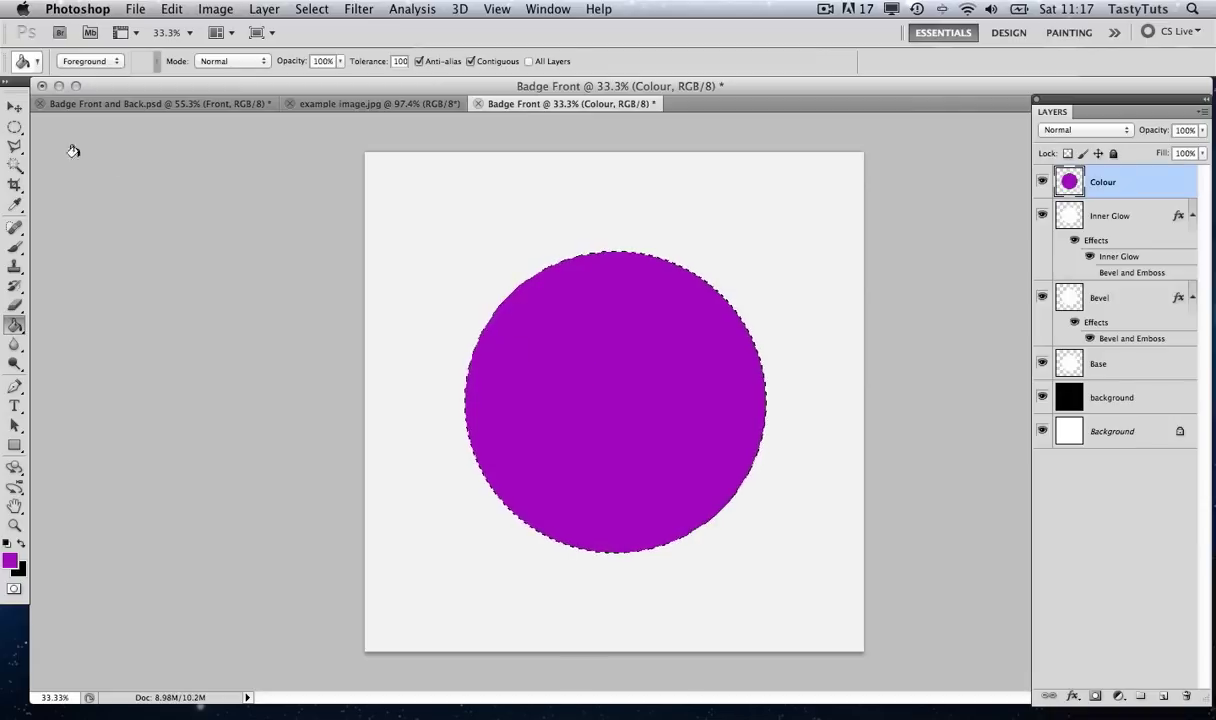
Deselect the circle and set the Colour layer's blend mode to Multiply.
{"action": "left_click", "coordinate": [15, 127]}
{"action": "left_click", "coordinate": [562, 190]}
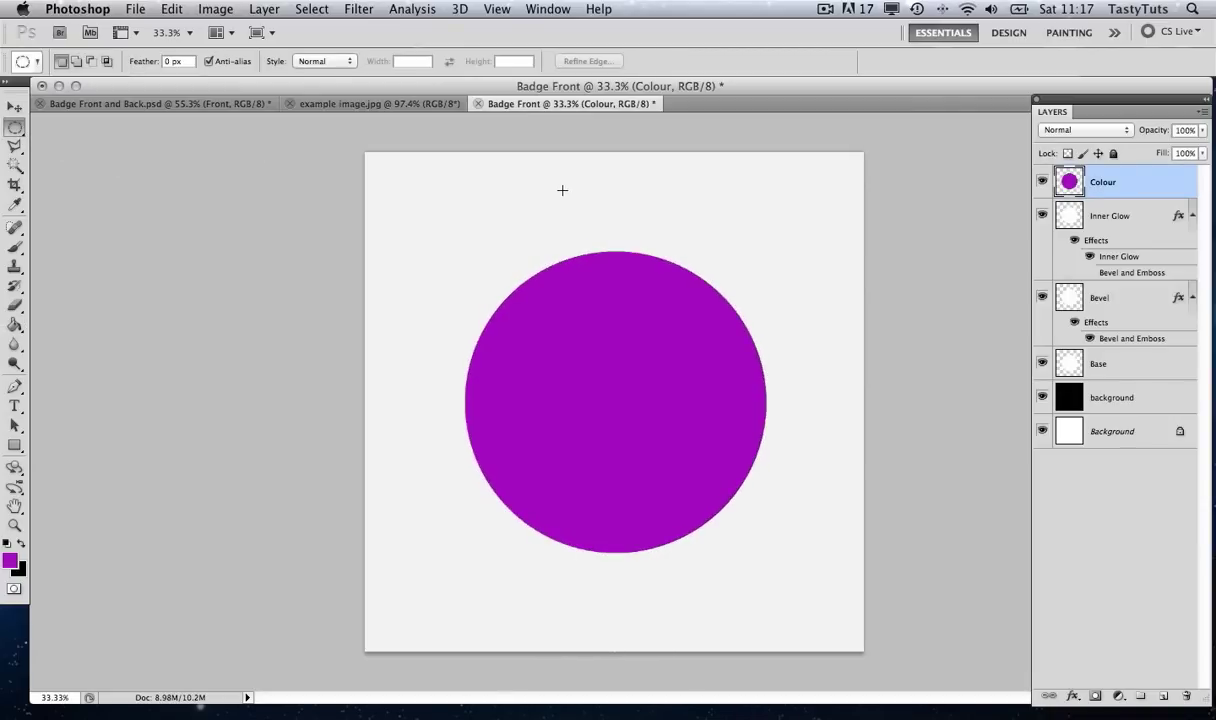
{"action": "left_click", "coordinate": [1087, 130]}
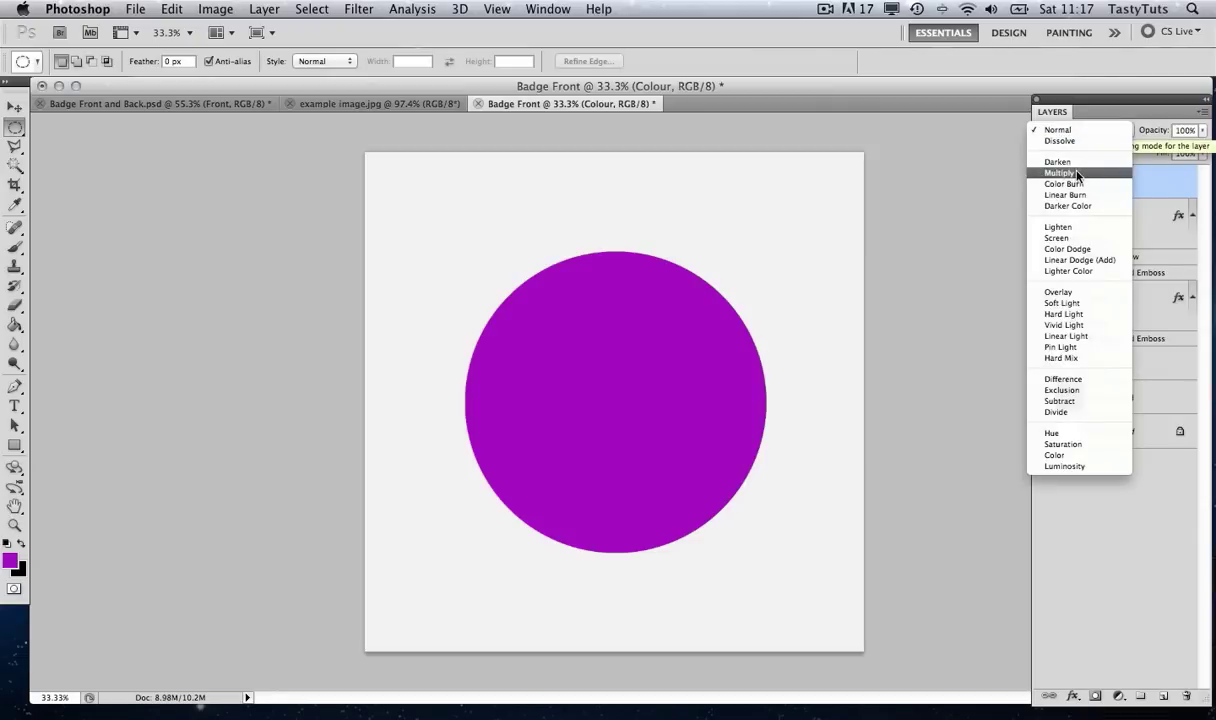
{"action": "left_click", "coordinate": [1077, 174]}
{"action": "left_click", "coordinate": [1075, 126]}
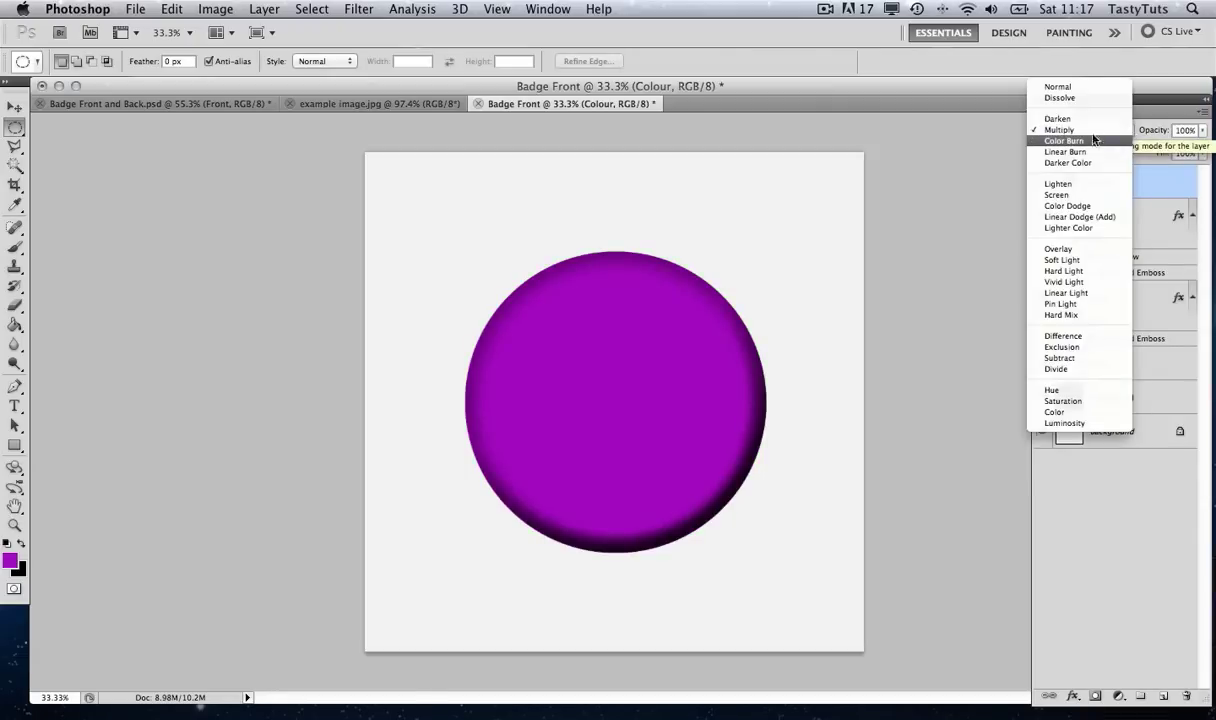
{"action": "left_click", "coordinate": [1062, 129]}
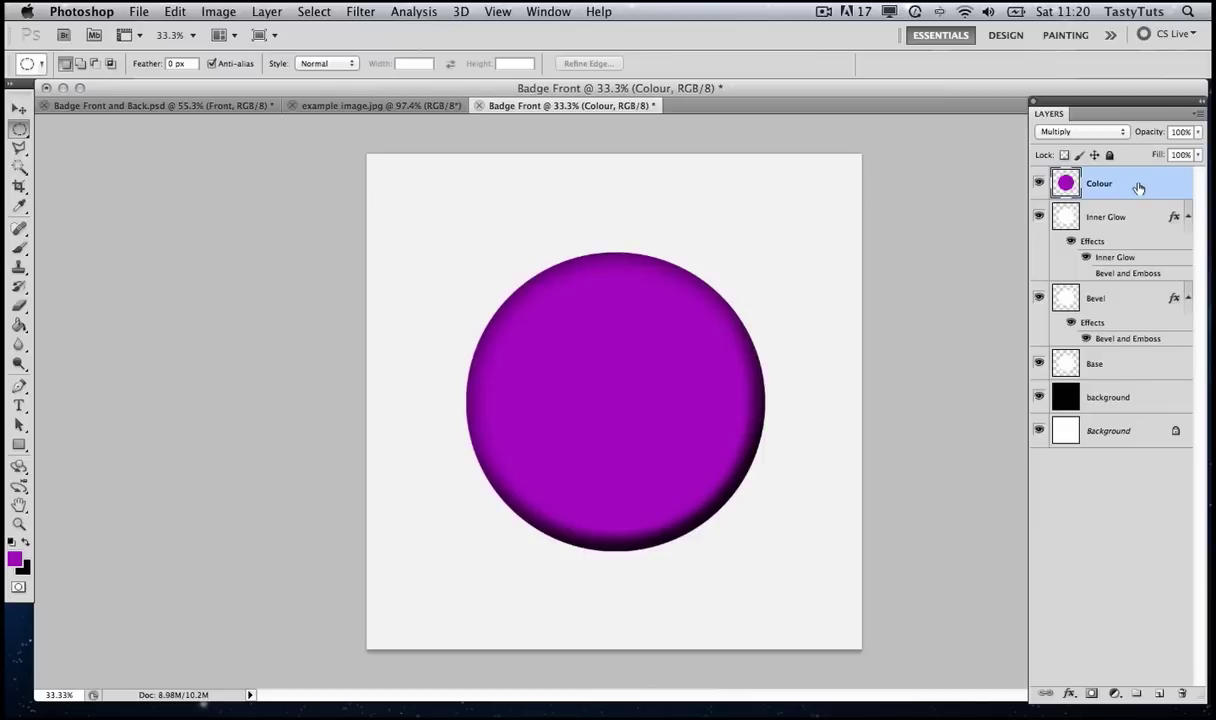
Select the purple circle with the Magic Wand tool and create a new layer named Highlight 1 above the Colour layer.
{"action": "left_click", "coordinate": [20, 168]}
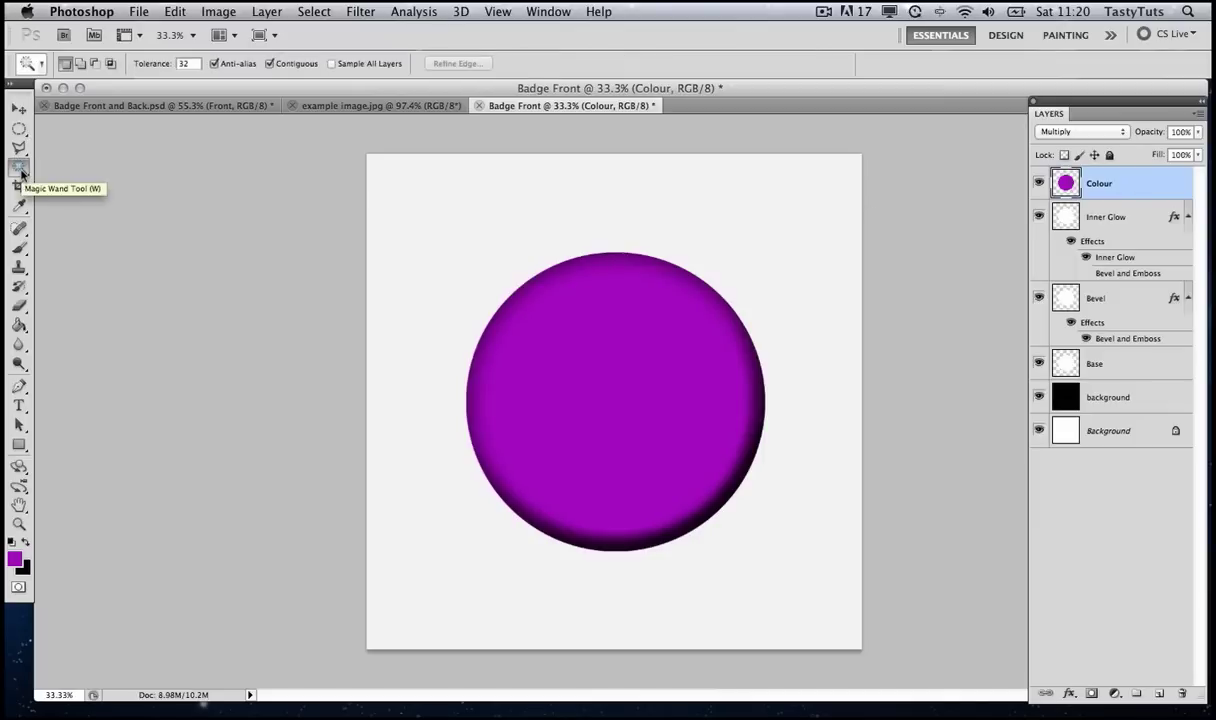
{"action": "left_click", "coordinate": [610, 378]}
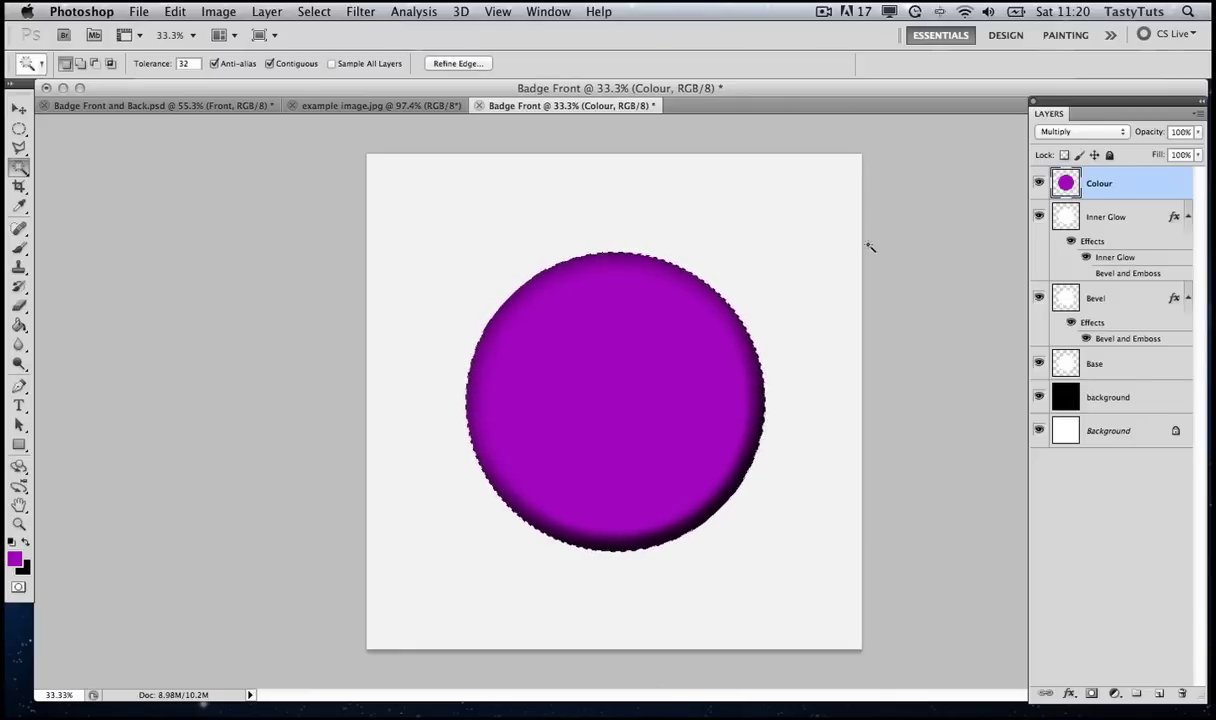
{"action": "key", "text": "super+shift+n"}
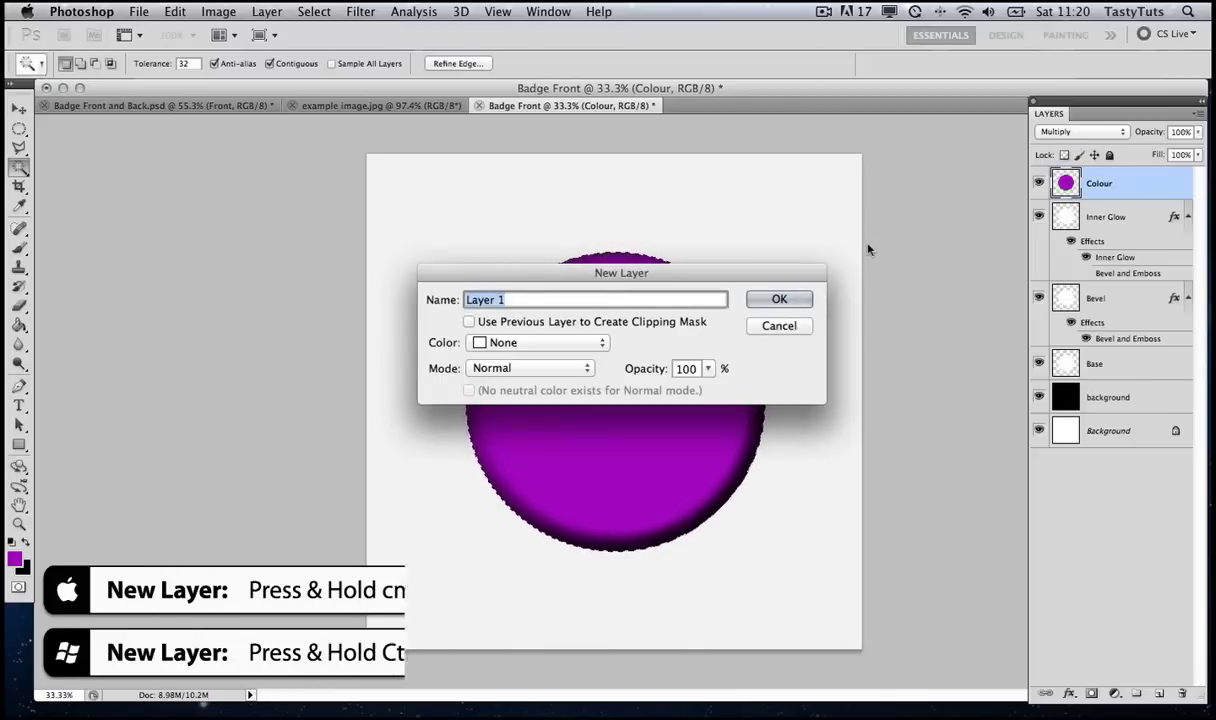
{"action": "type", "text": "Hi"}
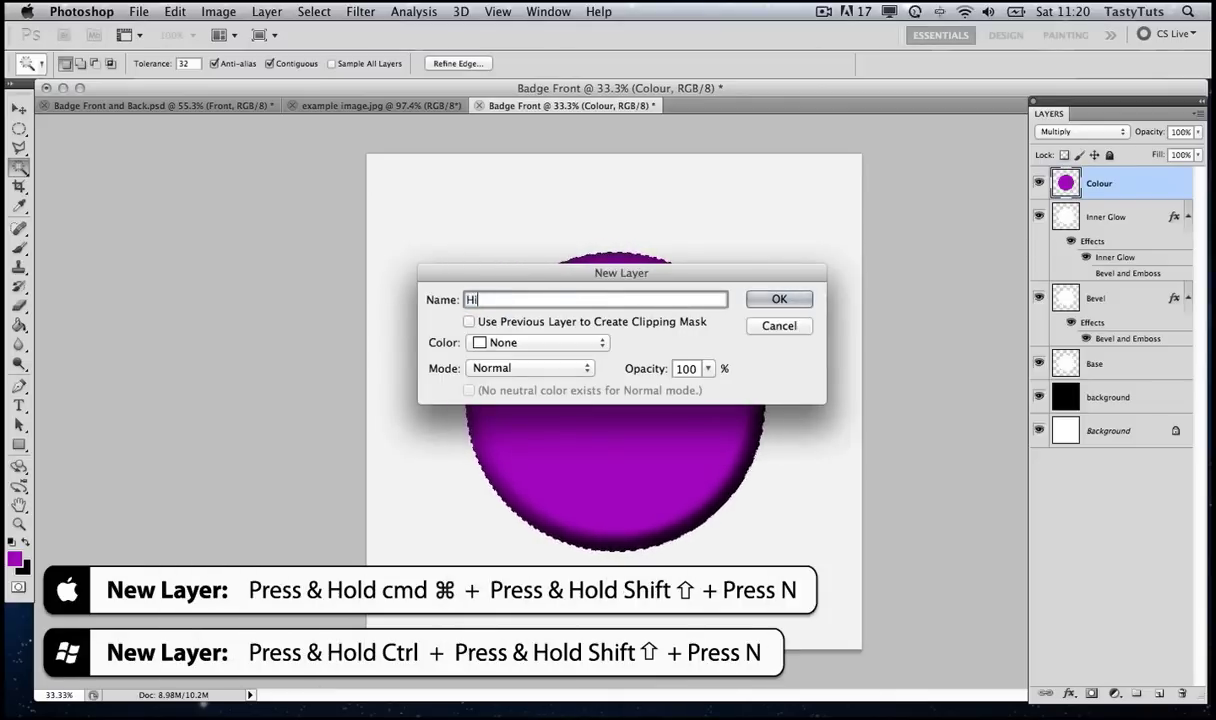
{"action": "type", "text": "ghlight 1"}
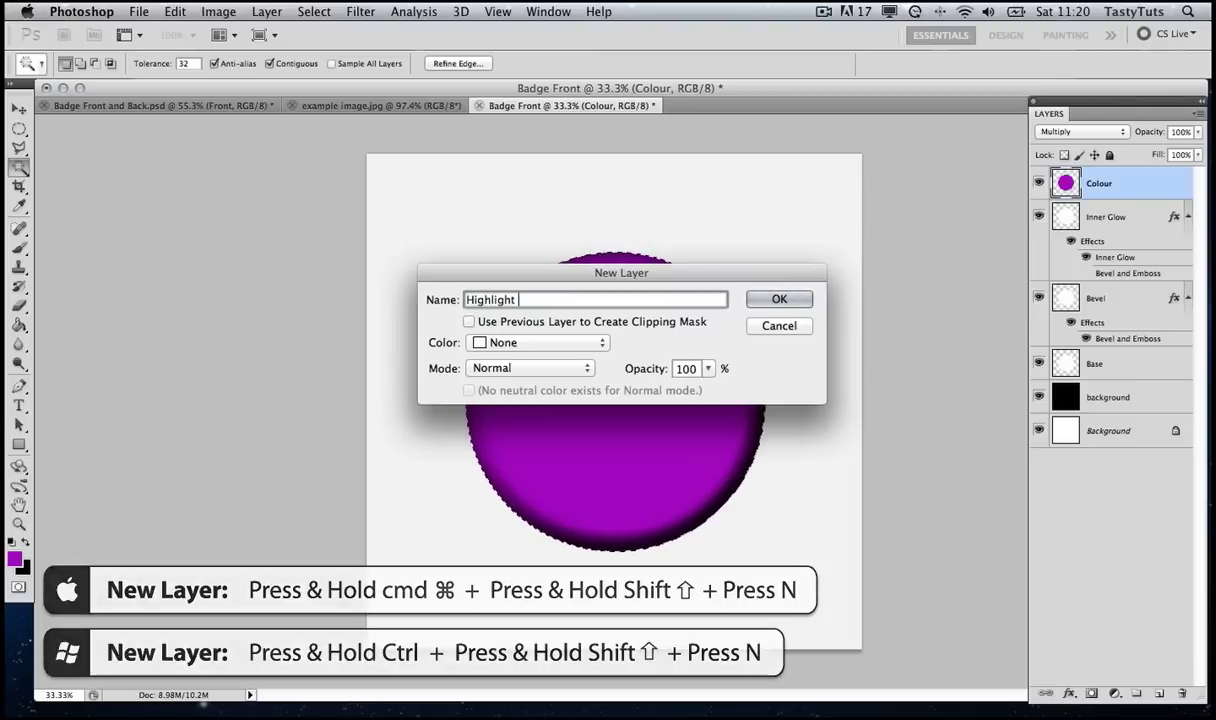
{"action": "left_click", "coordinate": [779, 299]}
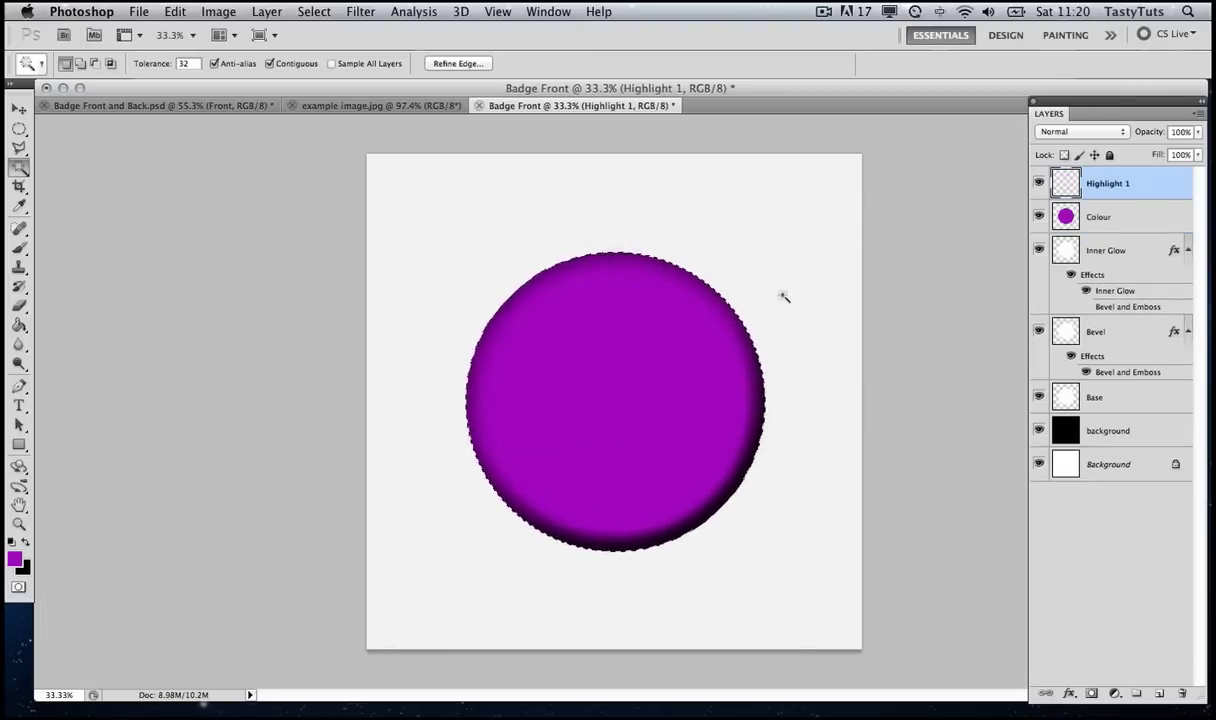
Fill the circular selection on the Highlight 1 layer with white using the Paint Bucket, and deselect it.
{"action": "left_click", "coordinate": [12, 541]}
{"action": "key", "text": "x"}
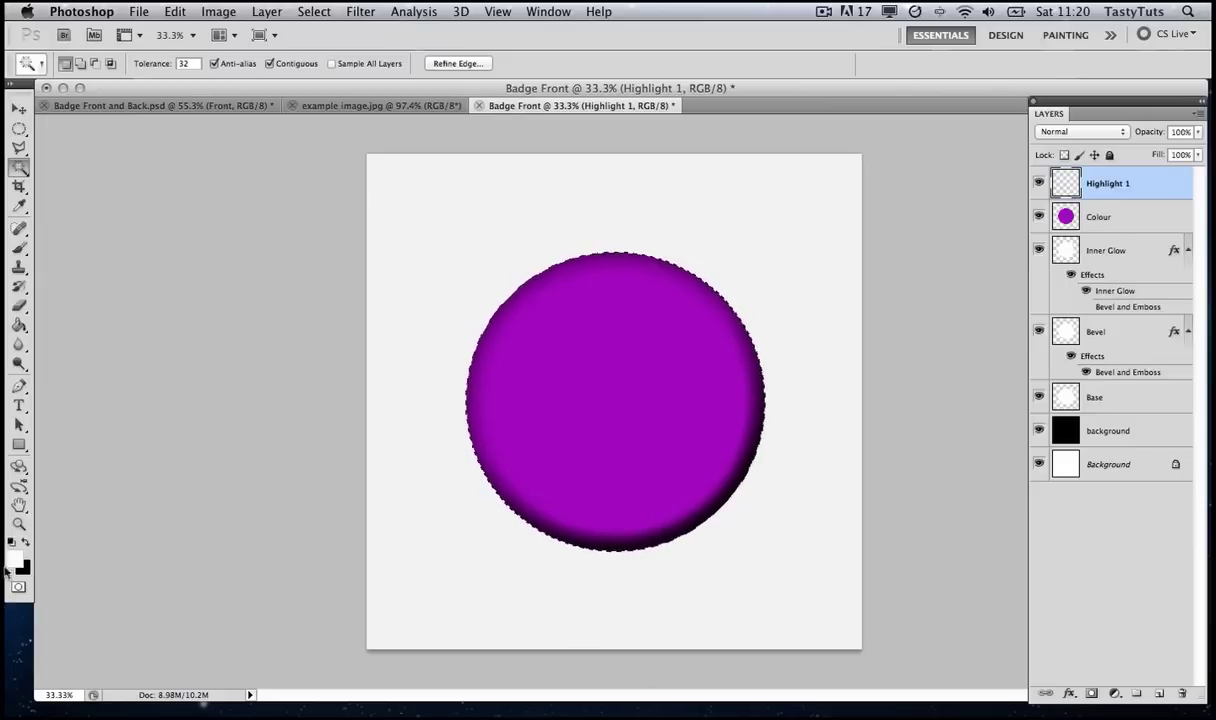
{"action": "left_click", "coordinate": [19, 326]}
{"action": "left_click", "coordinate": [570, 337]}
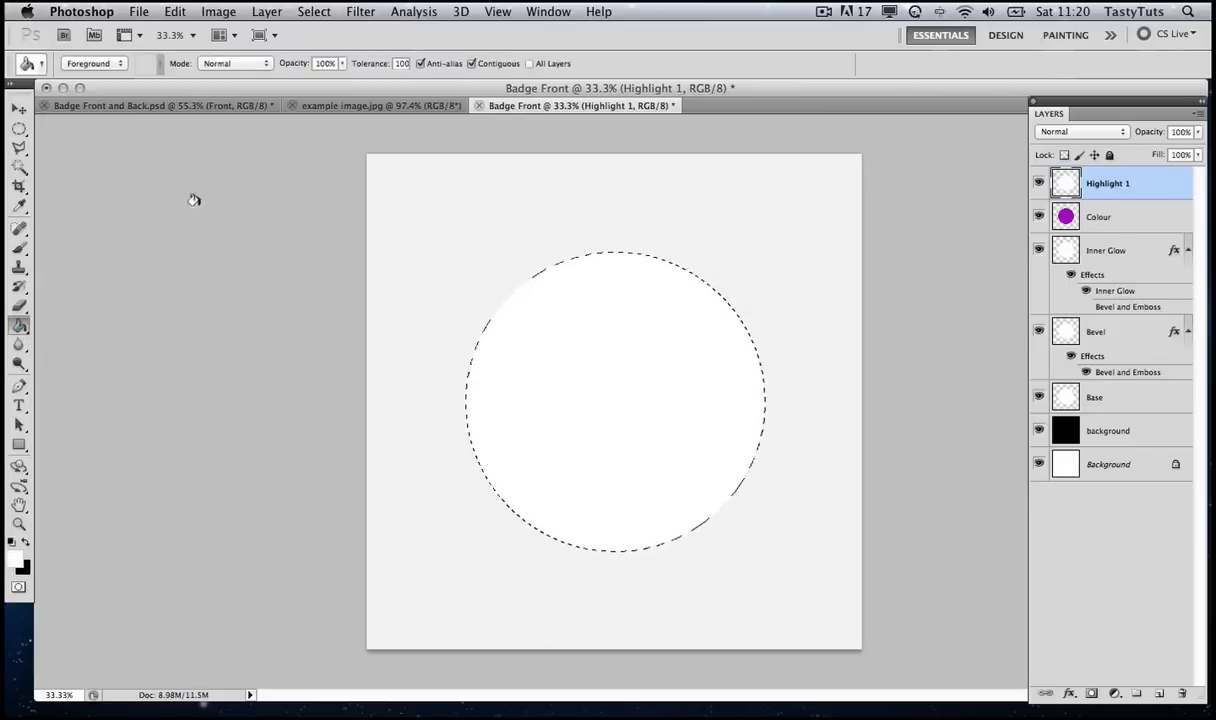
{"action": "left_click", "coordinate": [19, 128]}
{"action": "left_click", "coordinate": [665, 223]}
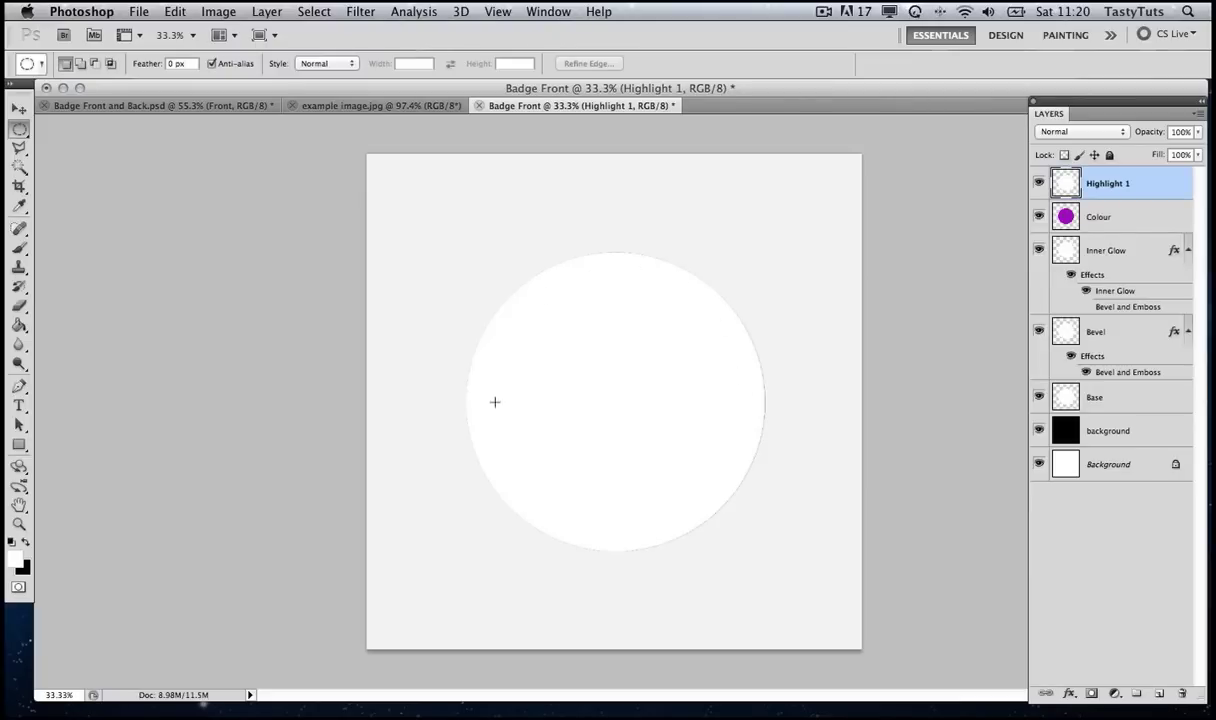
Delete a slightly larger circular area, offset up and left, from the white circle to leave a crescent at its lower right, and deselect.
{"action": "left_click_drag", "start_coordinate": [30, 134], "coordinate": [81, 143]}
{"action": "left_click_drag", "start_coordinate": [836, 564], "coordinate": [839, 575]}
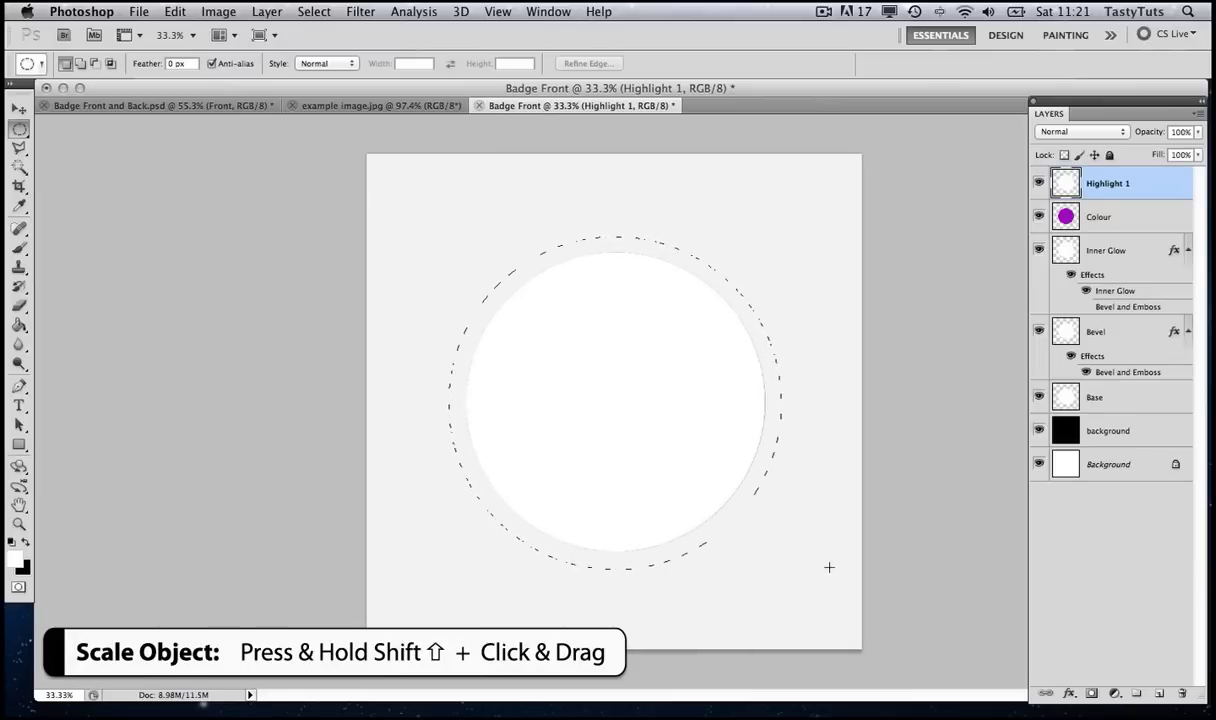
{"action": "left_click_drag", "start_coordinate": [829, 570], "coordinate": [828, 567]}
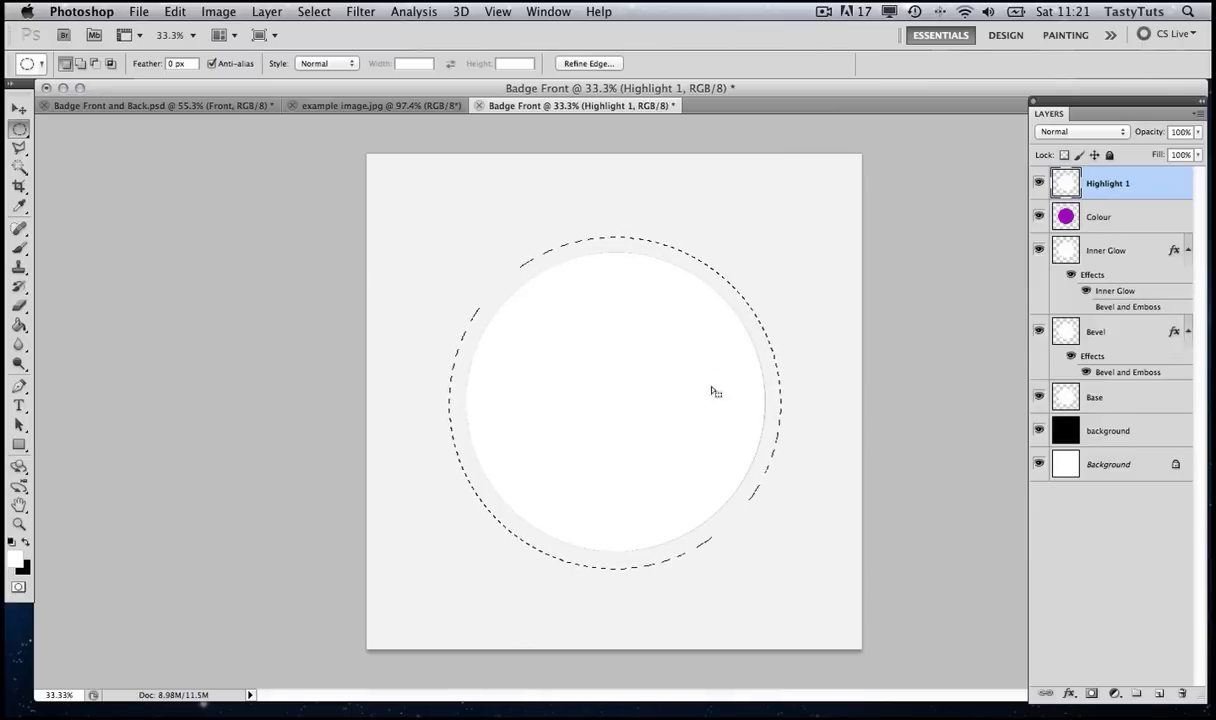
{"action": "mouse_move", "coordinate": [671, 400]}
{"action": "left_mouse_down"}
{"action": "mouse_move", "coordinate": [663, 352]}
{"action": "mouse_move", "coordinate": [746, 456]}
{"action": "mouse_move", "coordinate": [611, 421]}
{"action": "mouse_move", "coordinate": [630, 364]}
{"action": "mouse_move", "coordinate": [698, 353]}
{"action": "mouse_move", "coordinate": [698, 413]}
{"action": "mouse_move", "coordinate": [663, 386]}
{"action": "mouse_move", "coordinate": [589, 252]}
{"action": "mouse_move", "coordinate": [676, 379]}
{"action": "mouse_move", "coordinate": [658, 379]}
{"action": "left_mouse_up"}
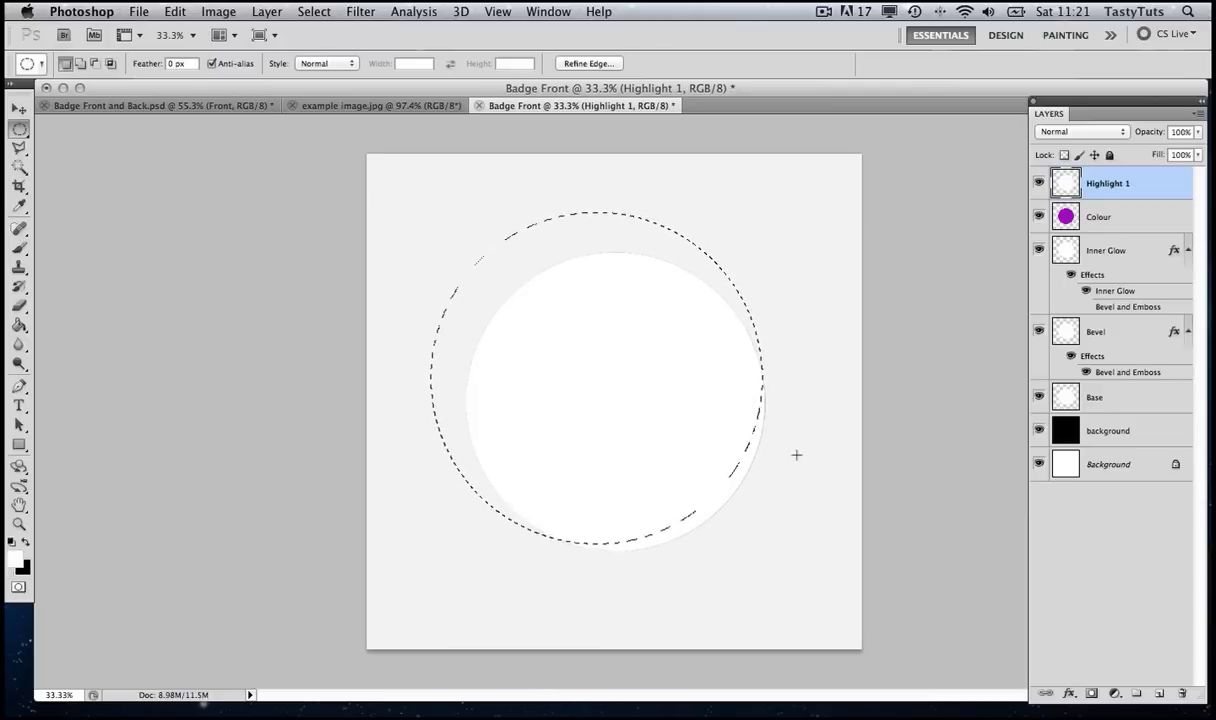
{"action": "key", "text": "Delete"}
{"action": "key", "text": "super+d"}
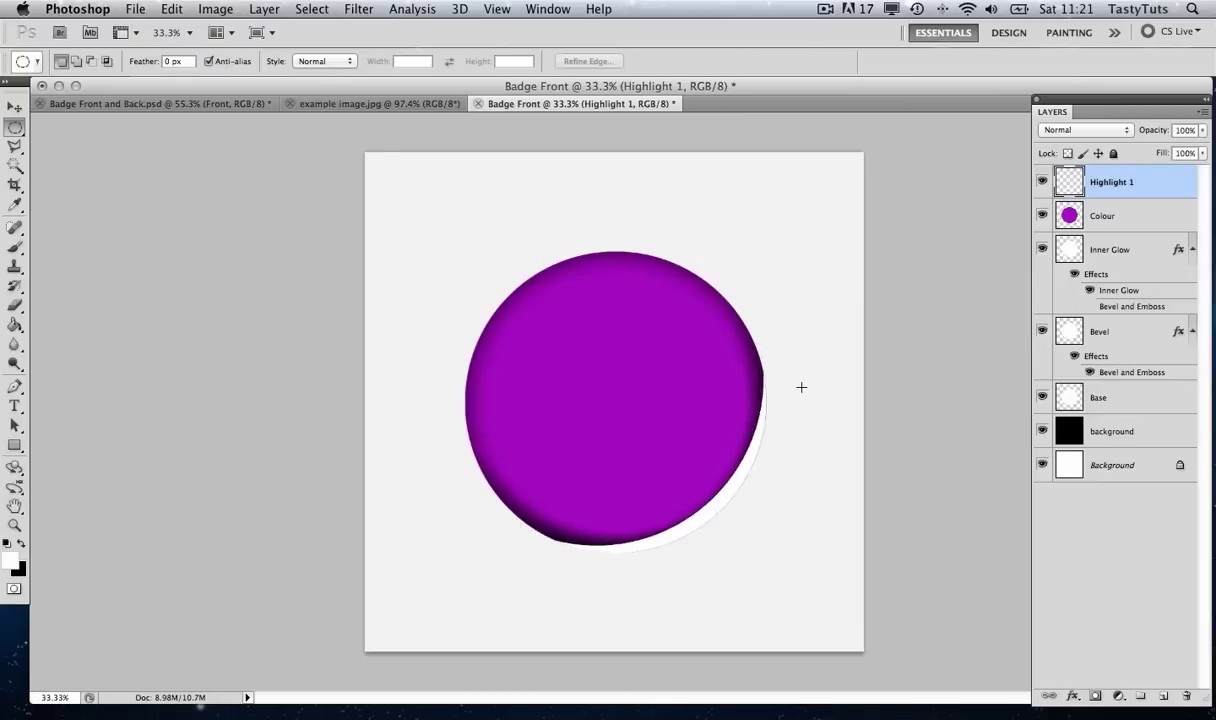
Apply a Gaussian Blur with a 20-pixel radius to the crescent on the Highlight 1 layer.
{"action": "key", "text": "v"}
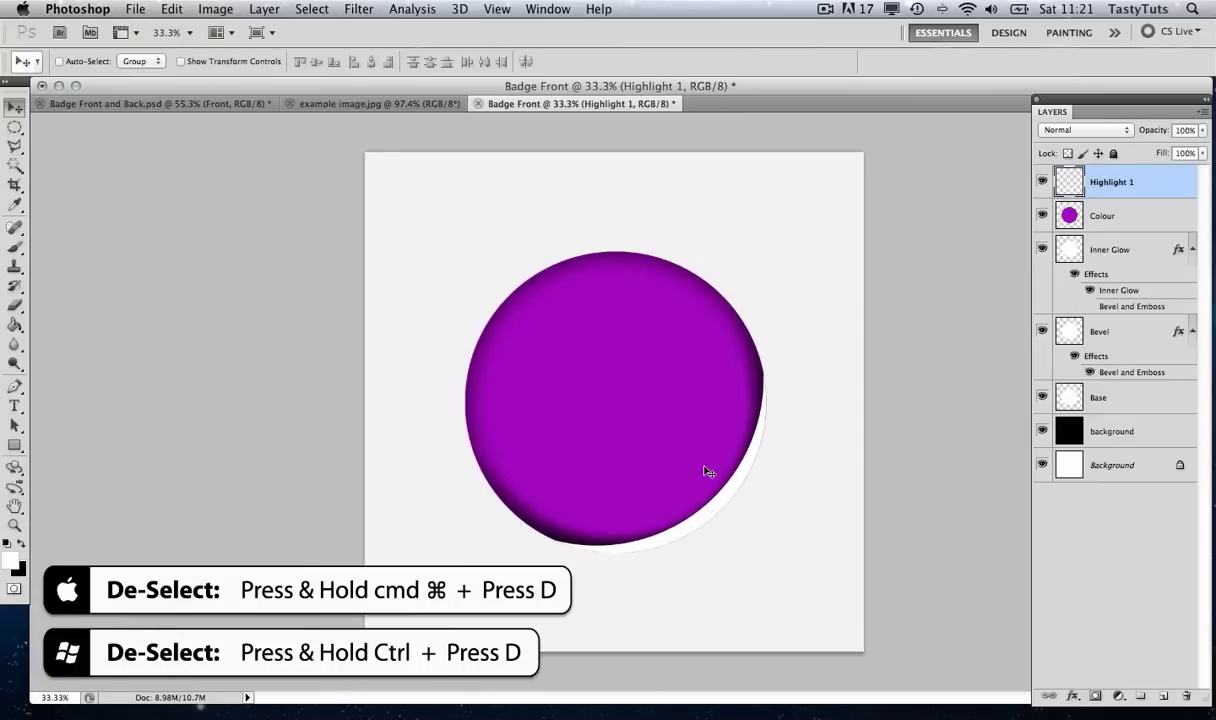
{"action": "mouse_move", "coordinate": [706, 472]}
{"action": "left_mouse_down"}
{"action": "mouse_move", "coordinate": [675, 432]}
{"action": "mouse_move", "coordinate": [622, 410]}
{"action": "mouse_move", "coordinate": [630, 369]}
{"action": "mouse_move", "coordinate": [585, 368]}
{"action": "mouse_move", "coordinate": [652, 385]}
{"action": "mouse_move", "coordinate": [665, 438]}
{"action": "mouse_move", "coordinate": [703, 468]}
{"action": "left_mouse_up"}
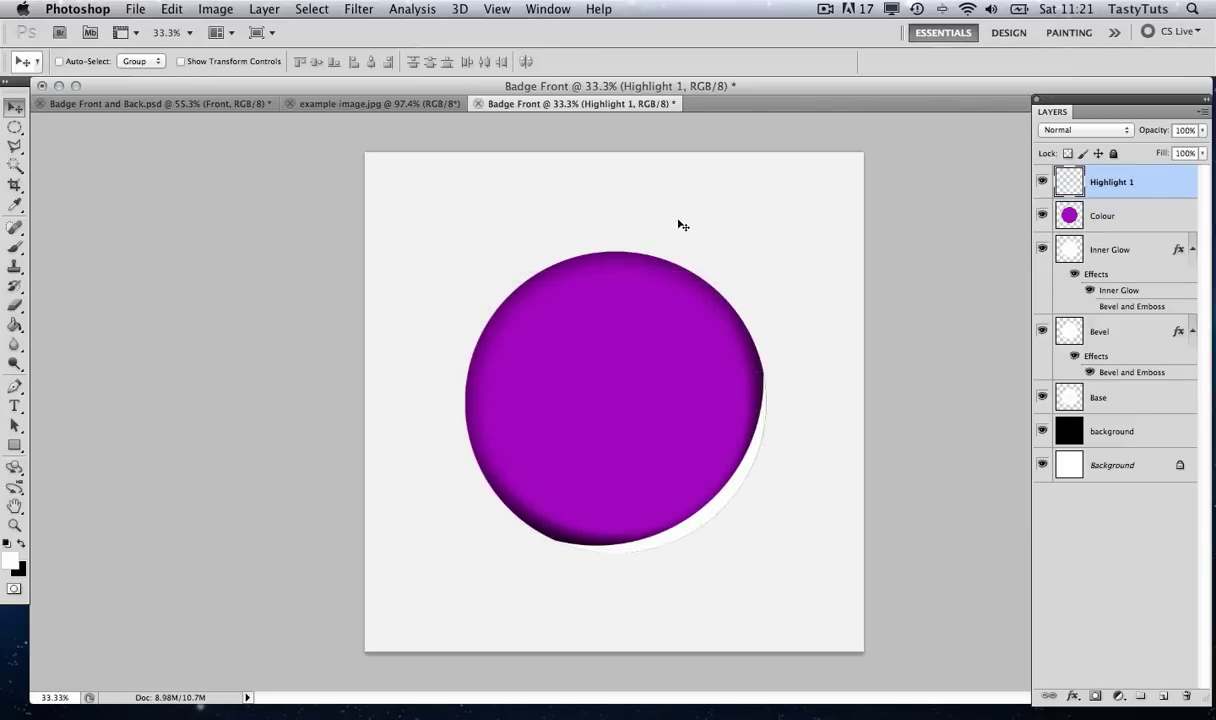
{"action": "left_click", "coordinate": [356, 10]}
{"action": "mouse_move", "coordinate": [390, 191]}
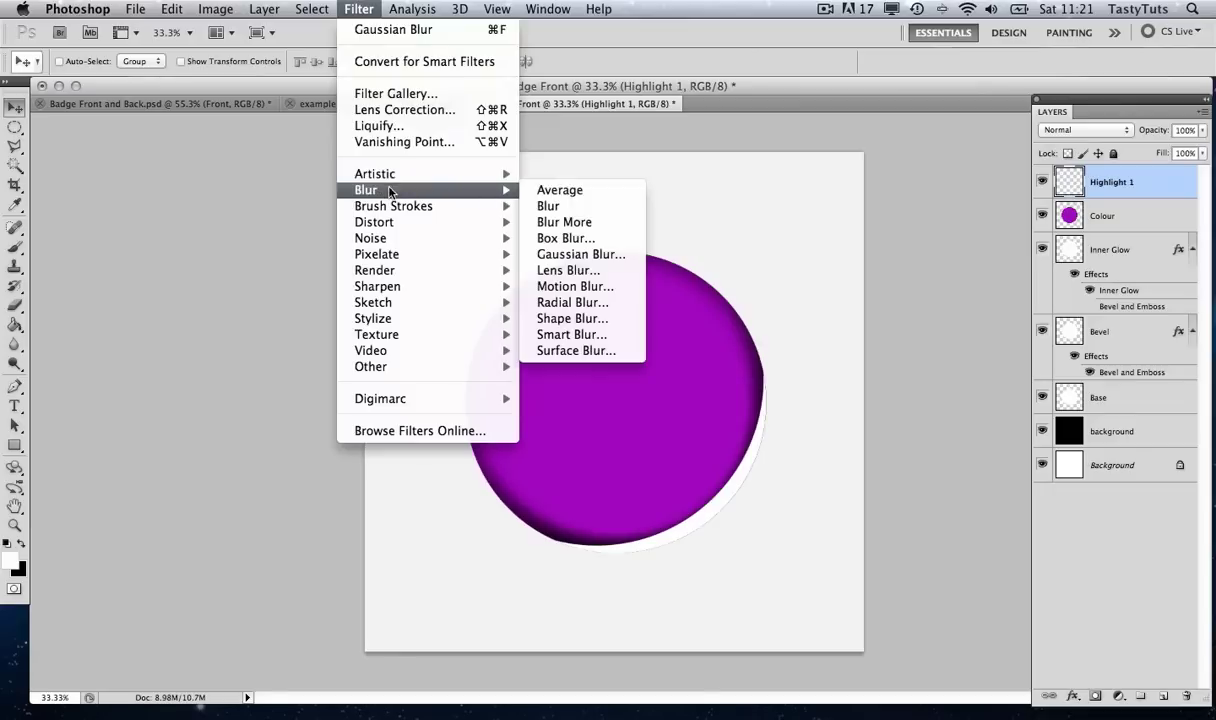
{"action": "left_click", "coordinate": [613, 256]}
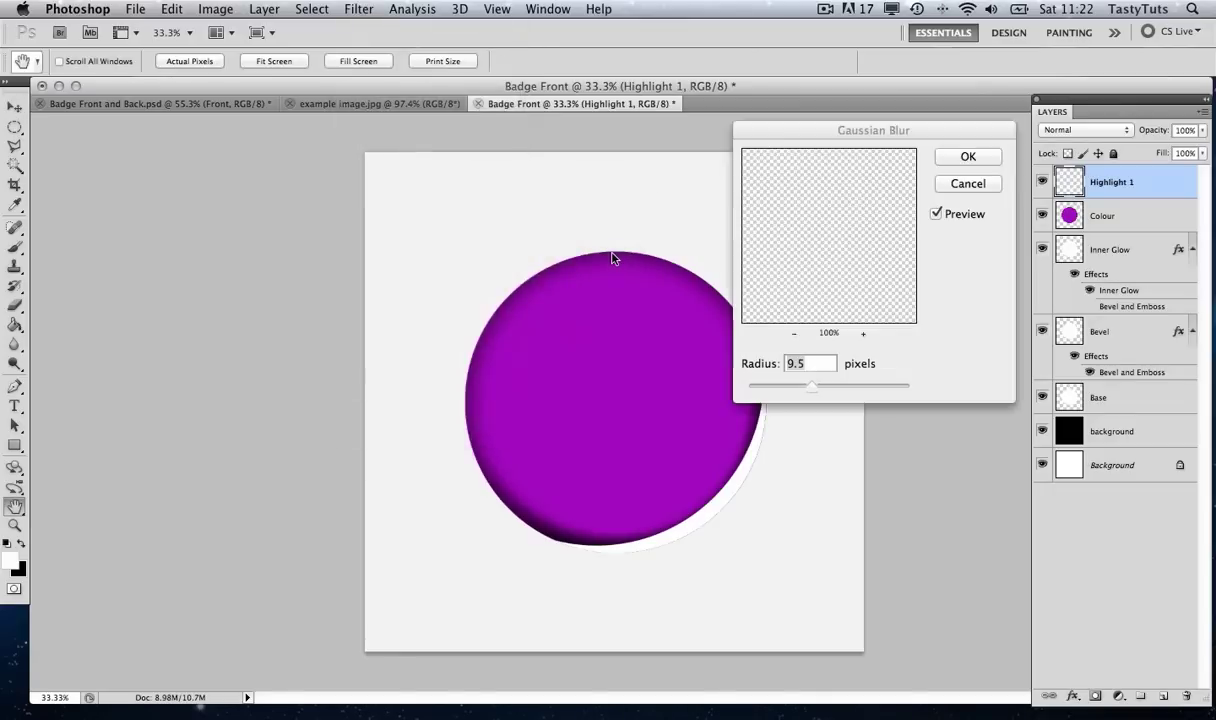
{"action": "mouse_move", "coordinate": [811, 391]}
{"action": "left_mouse_down"}
{"action": "mouse_move", "coordinate": [822, 390]}
{"action": "mouse_move", "coordinate": [796, 392]}
{"action": "mouse_move", "coordinate": [819, 392]}
{"action": "left_mouse_up"}
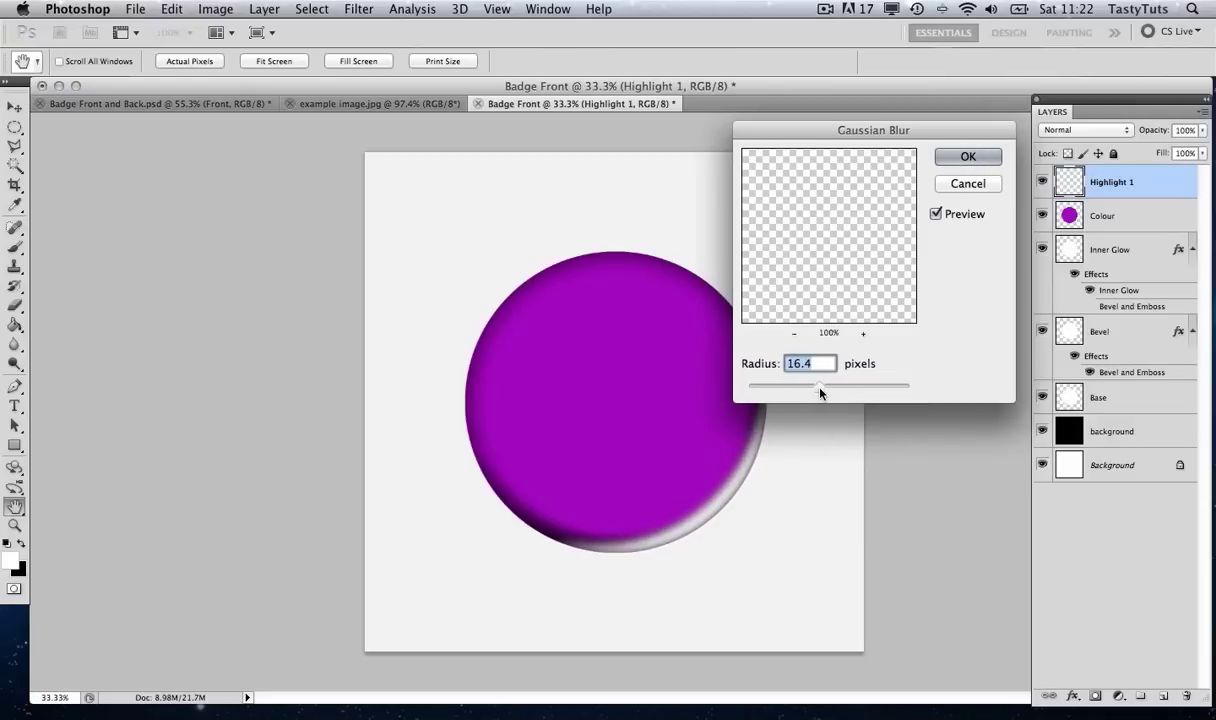
{"action": "left_click_drag", "start_coordinate": [820, 391], "coordinate": [825, 391]}
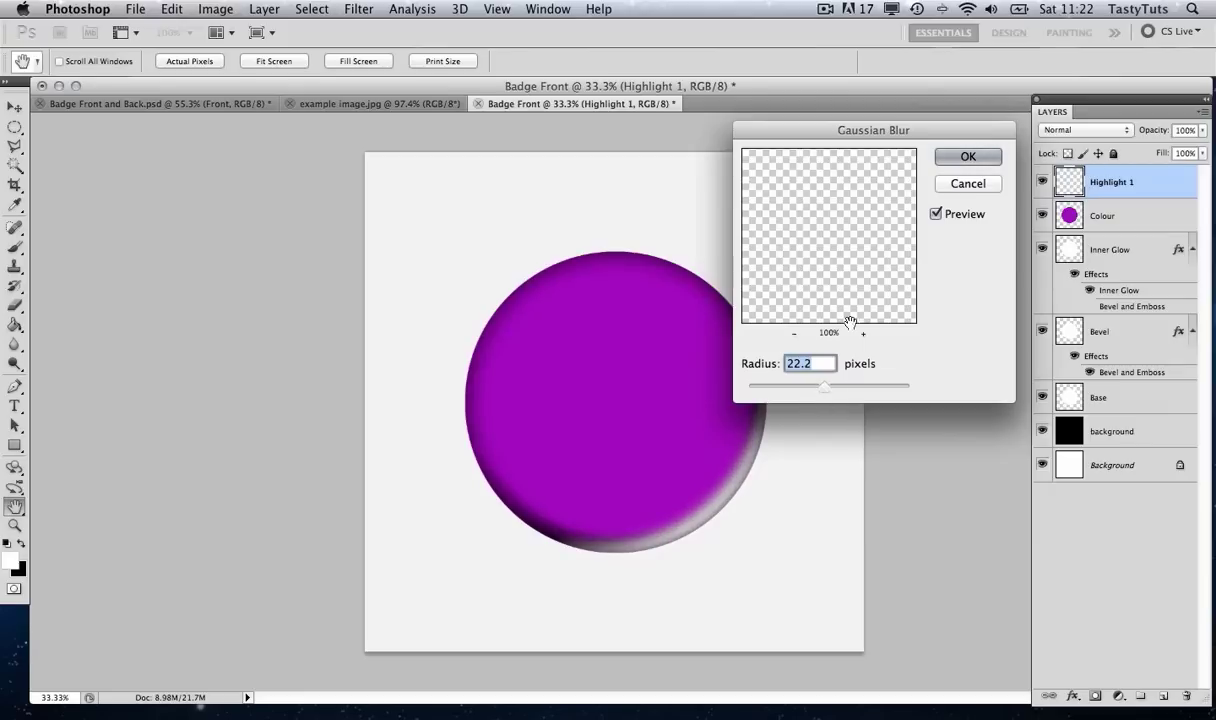
{"action": "type", "text": "20"}
{"action": "left_click", "coordinate": [966, 156]}
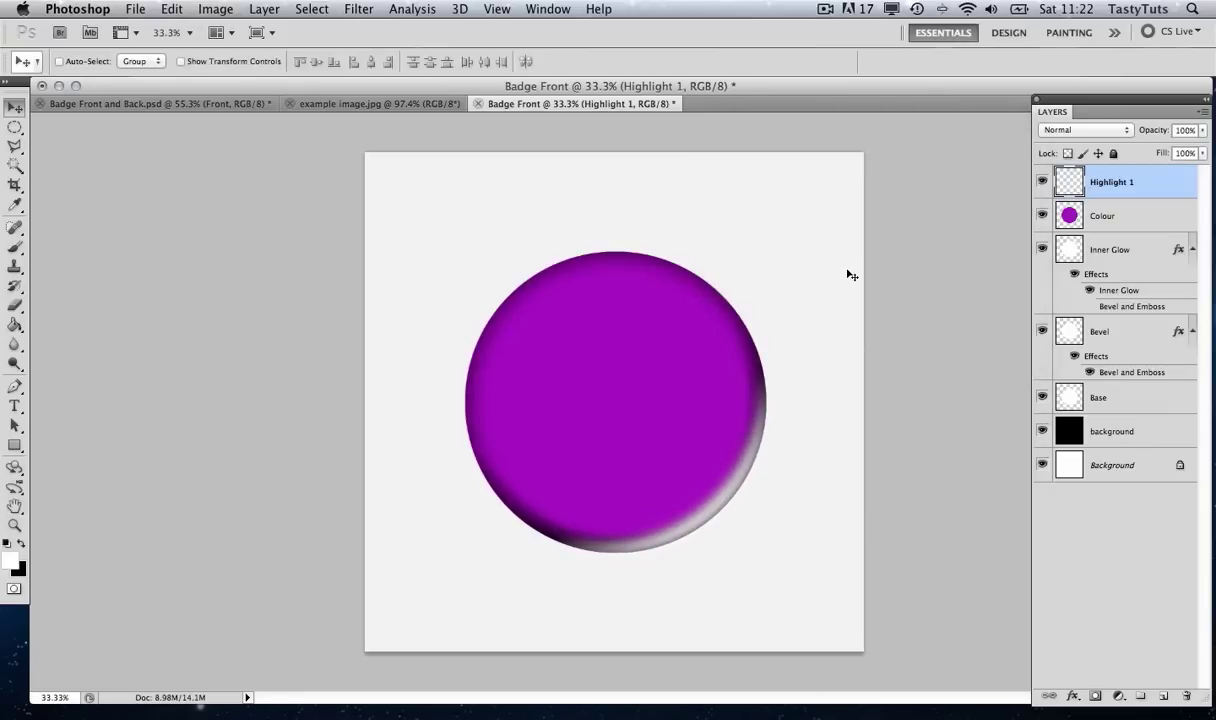
Move the blurred crescent up and left from the badge's edge towards its centre.
{"action": "key", "text": "Up"}
{"action": "key", "text": "Up"}
{"action": "key", "text": "Up"}
{"action": "key", "text": "Left"}
{"action": "key", "text": "Left"}
{"action": "key", "text": "Left"}
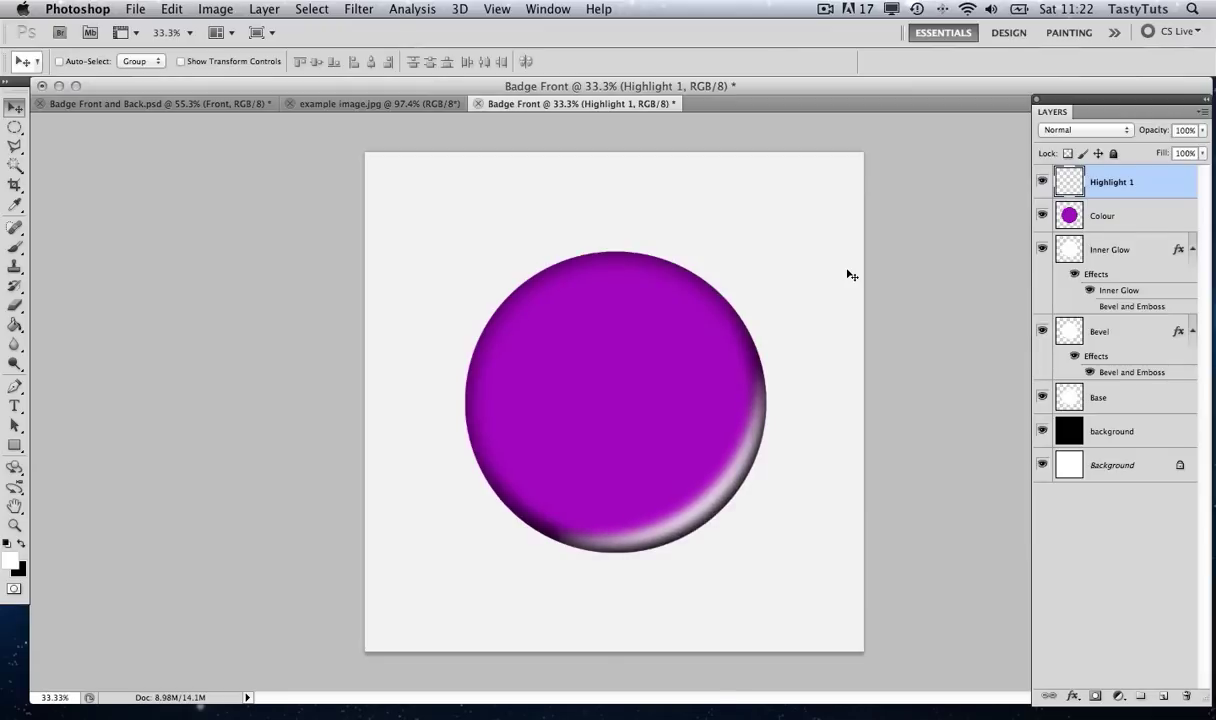
{"action": "key", "text": "Left"}
{"action": "key", "text": "Up"}
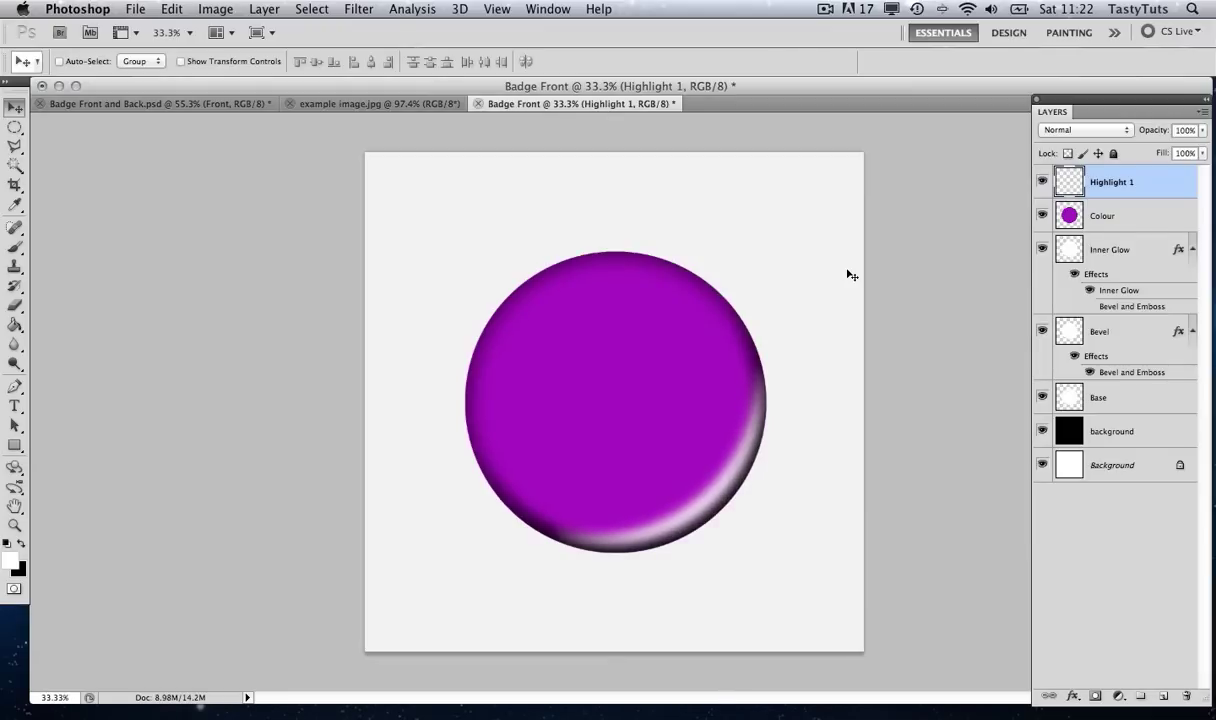
{"action": "left_click_drag", "start_coordinate": [754, 411], "coordinate": [695, 374]}
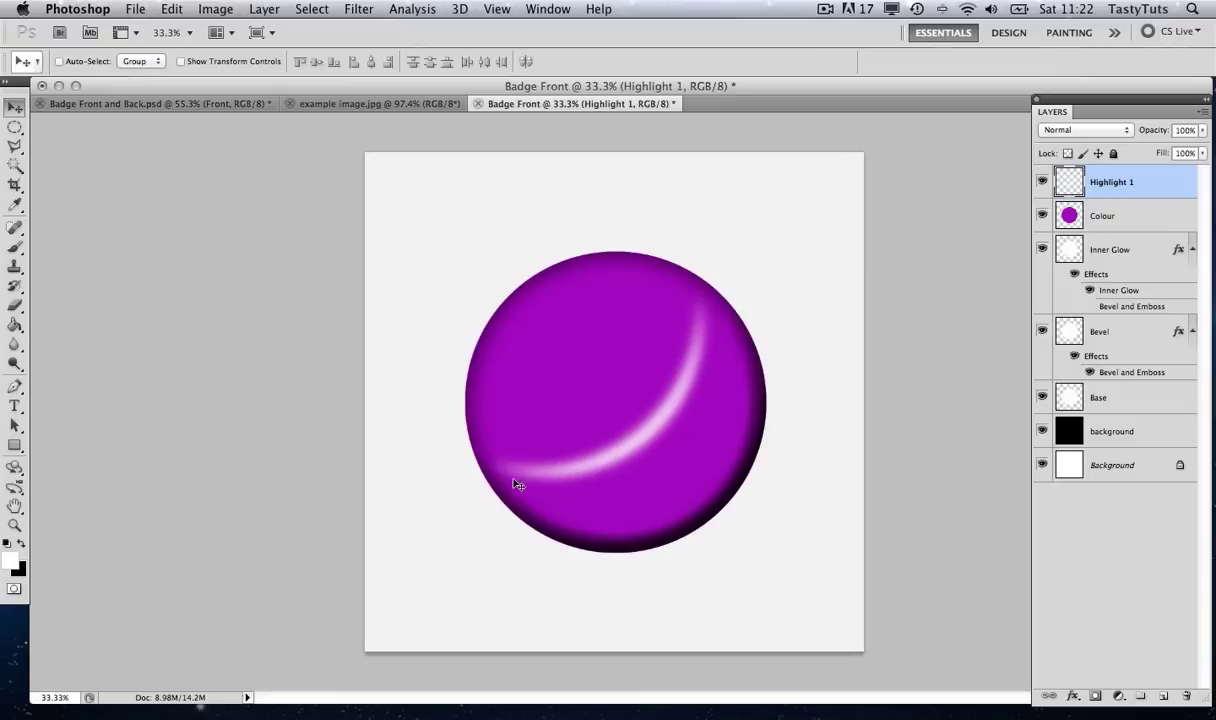
Position the blurred crescent along the badge's lower-right edge, slightly overlapping the outline.
{"action": "left_click_drag", "start_coordinate": [660, 437], "coordinate": [721, 511]}
{"action": "key", "text": "Down"}
{"action": "key", "text": "Down"}
{"action": "key", "text": "Down"}
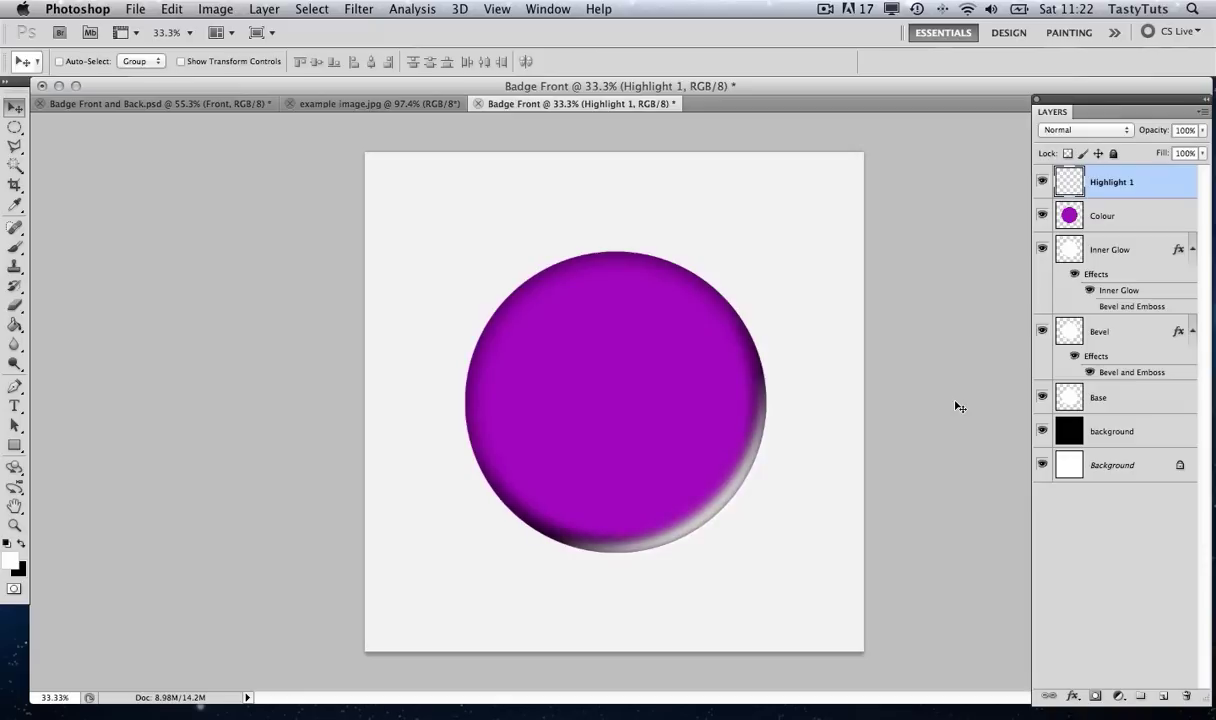
{"action": "key", "text": "Up"}
Select the area outside the circle on the Colour layer, delete the Highlight 1 overspill within it, and deselect.
{"action": "left_click", "coordinate": [1139, 222]}
{"action": "left_click", "coordinate": [14, 165]}
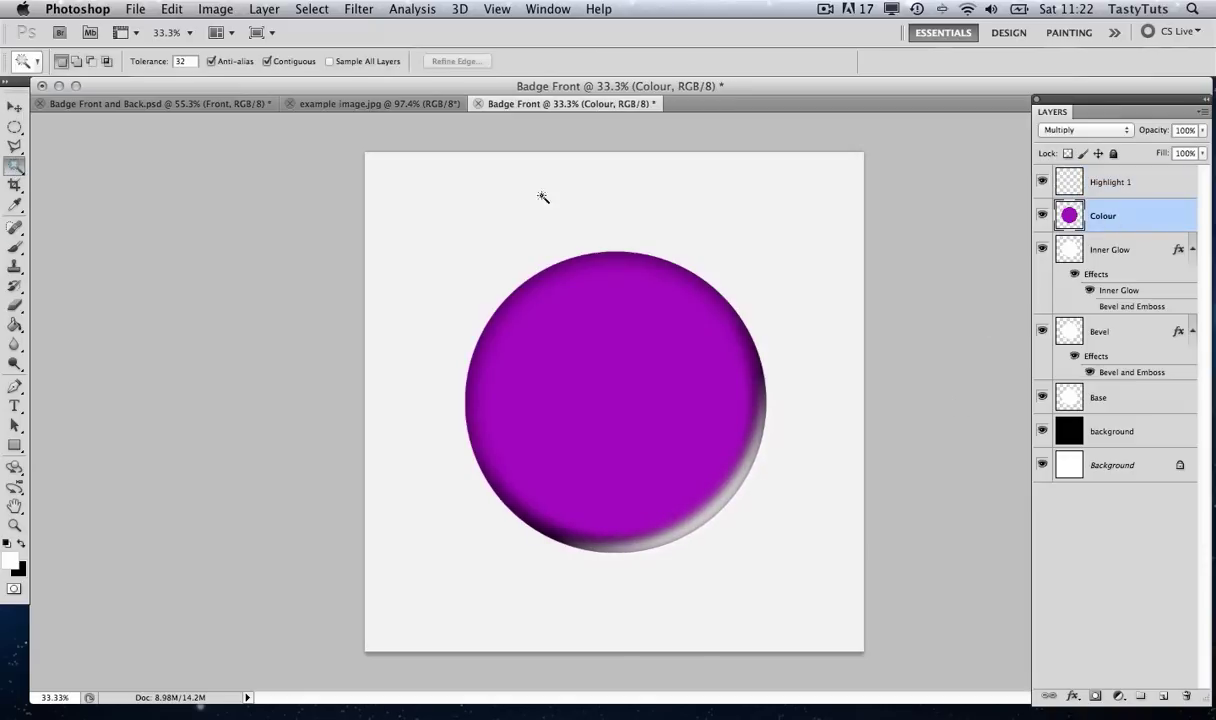
{"action": "left_click", "coordinate": [752, 194]}
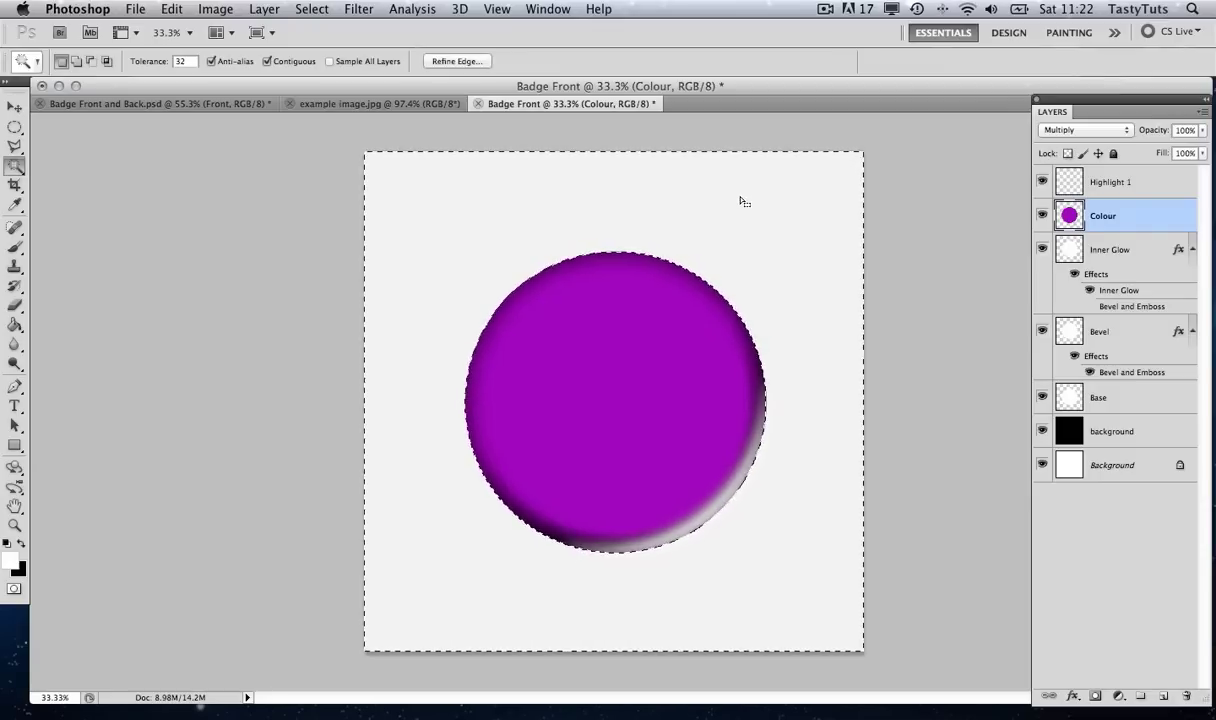
{"action": "left_click", "coordinate": [1115, 184]}
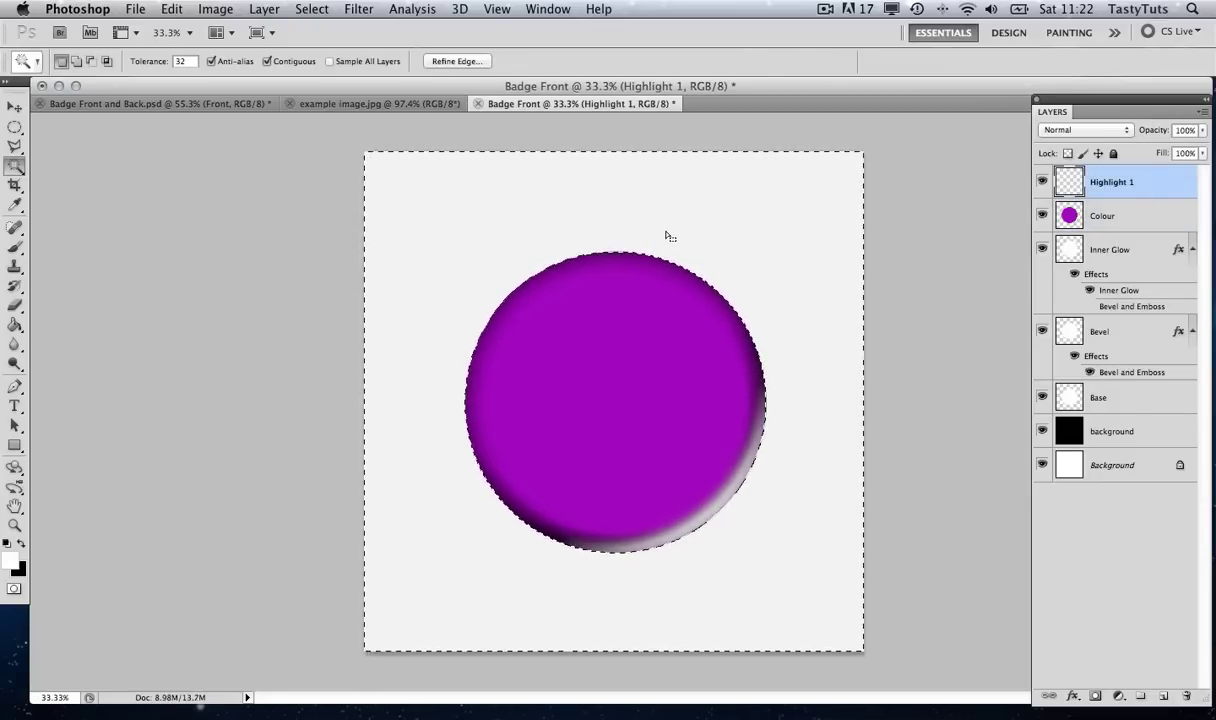
{"action": "key", "text": "super+d"}
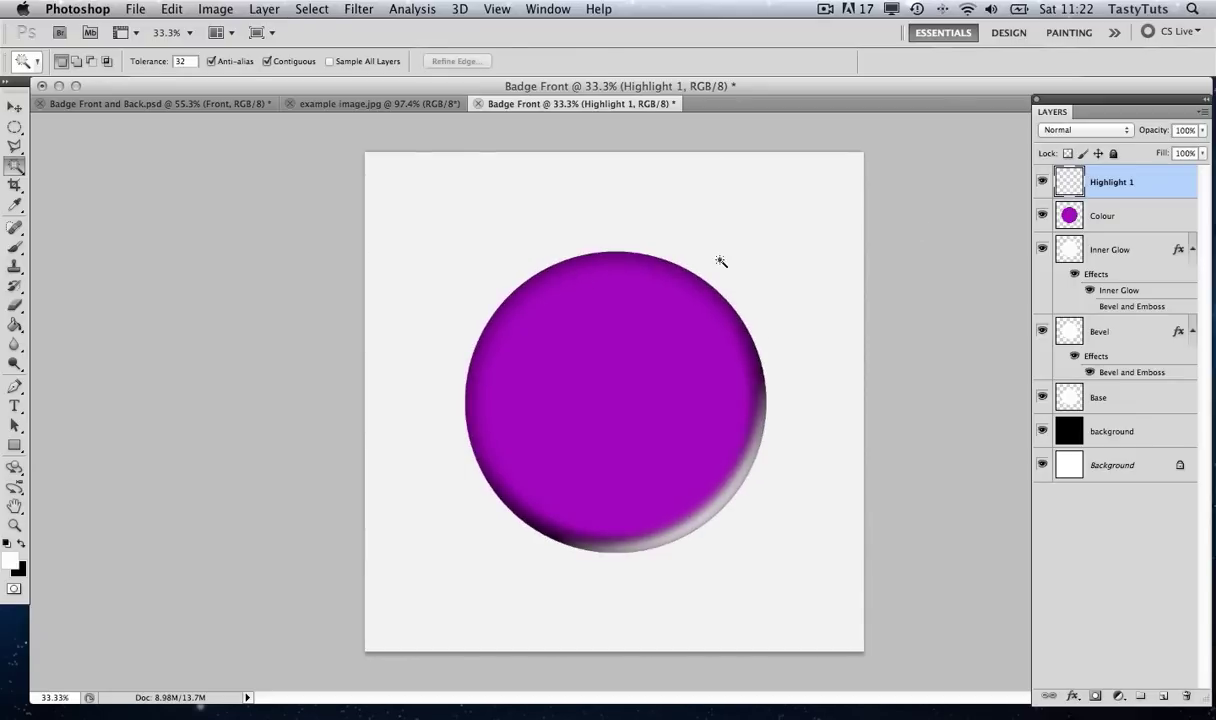
Move the trimmed highlight slightly up and left, leaving a thin dark rim along the badge's lower-right edge.
{"action": "key", "text": "v"}
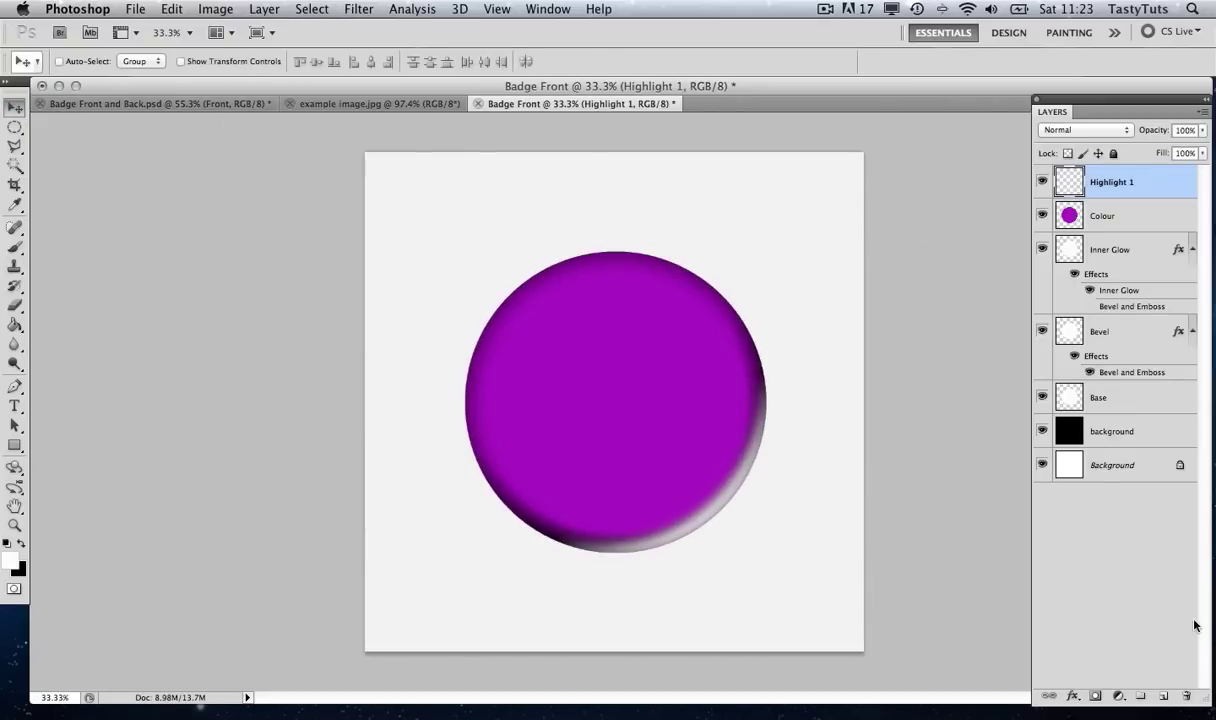
{"action": "left_click_drag", "start_coordinate": [685, 483], "coordinate": [676, 472]}
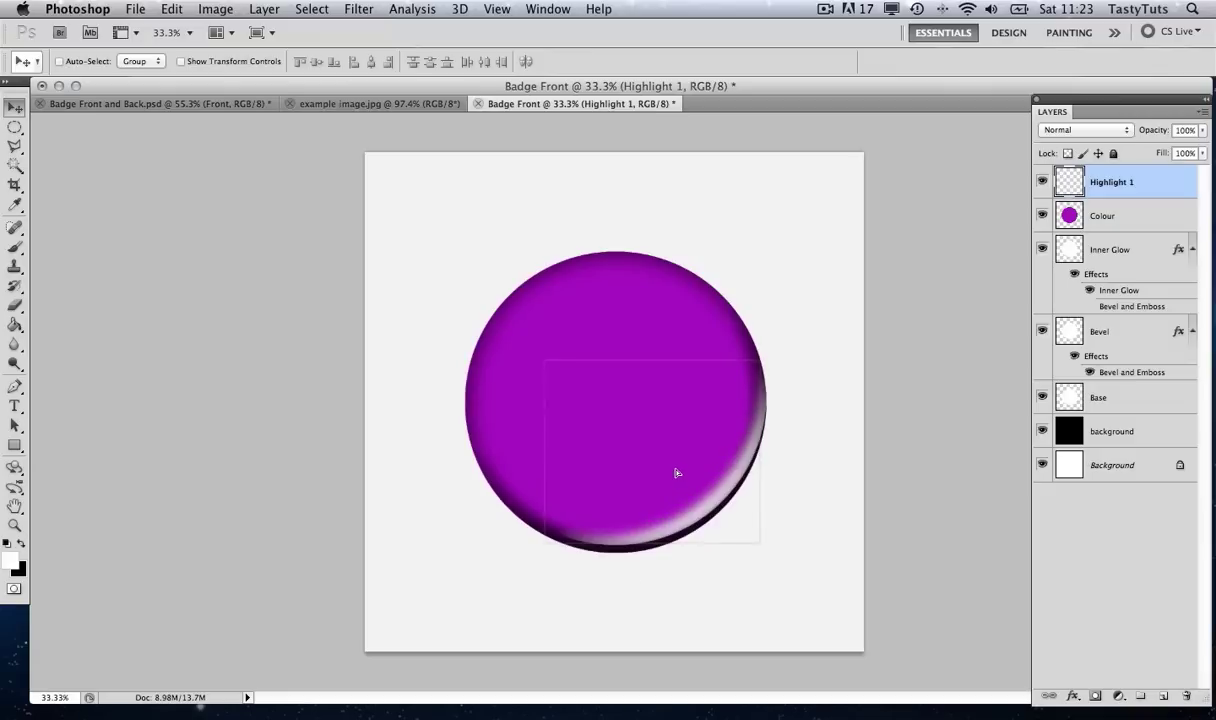
{"action": "key", "text": "Left"}
{"action": "key", "text": "Down"}
{"action": "key", "text": "Left"}
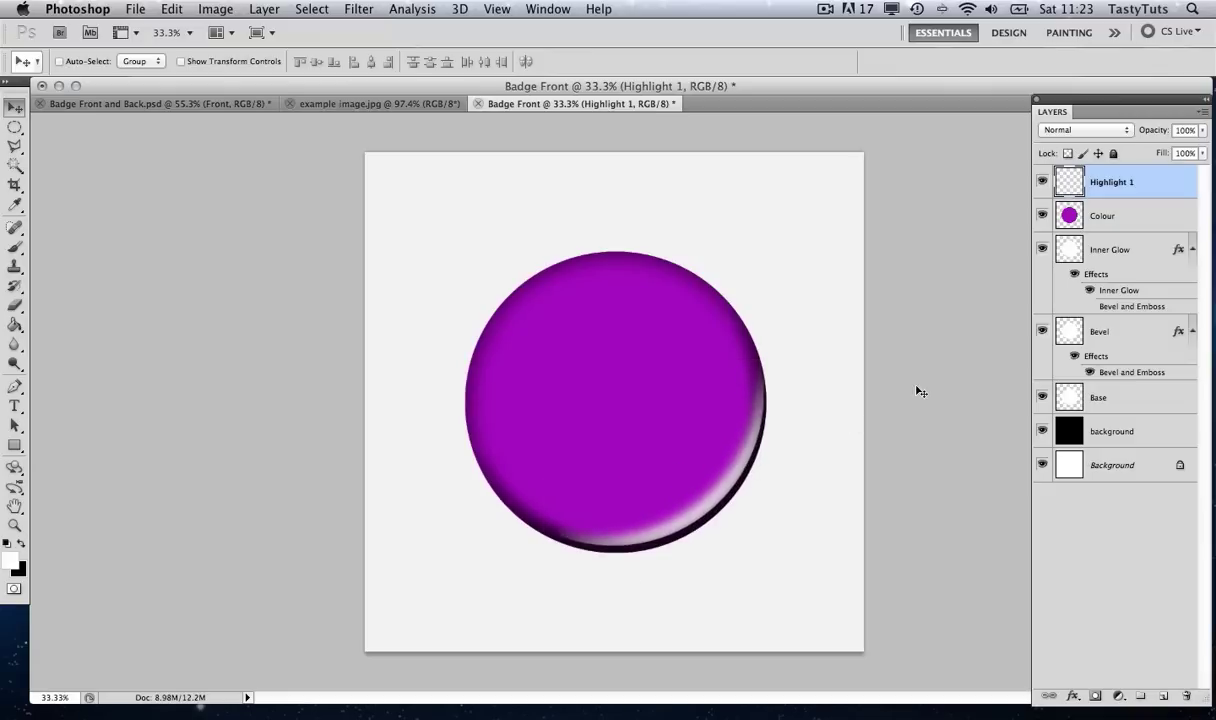
Nudge the Highlight 1 crescent slightly further left and up within the badge's lower-right edge.
{"action": "key", "text": "Left"}
{"action": "key", "text": "Up"}
{"action": "key", "text": "Left"}
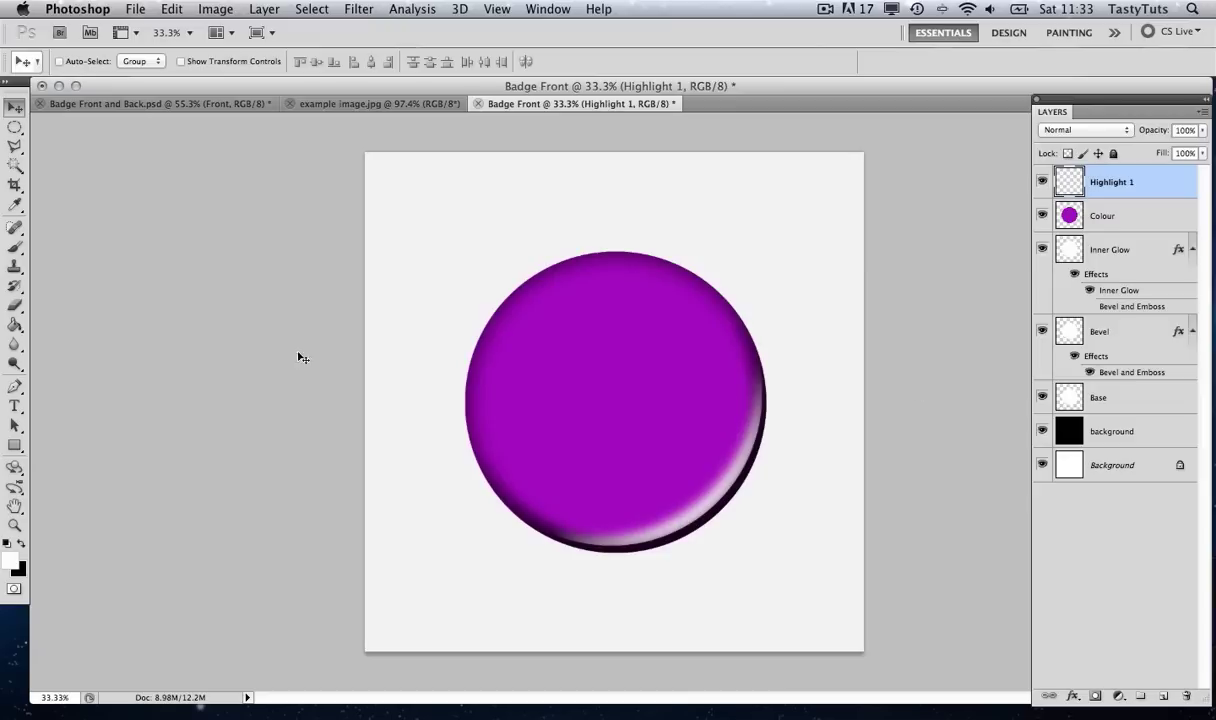
Soften both ends of the Highlight 1 crescent using a soft 618 px Eraser at 52% opacity.
{"action": "left_click", "coordinate": [15, 305]}
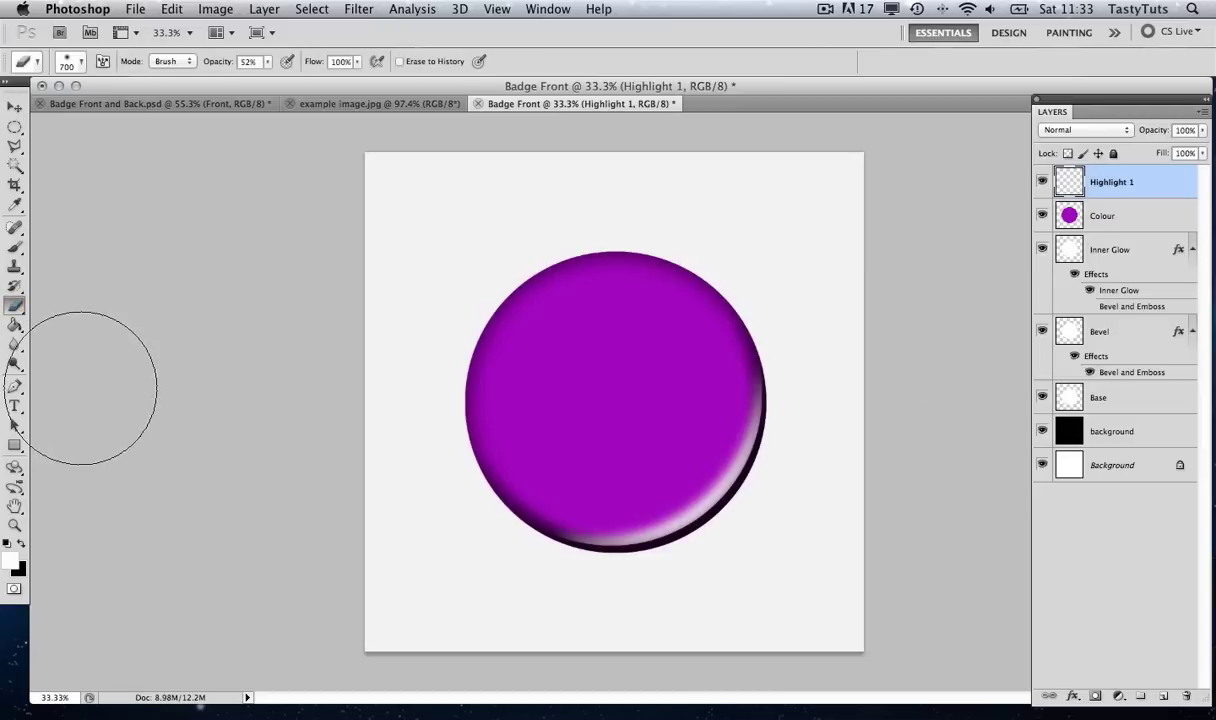
{"action": "left_click", "coordinate": [79, 61]}
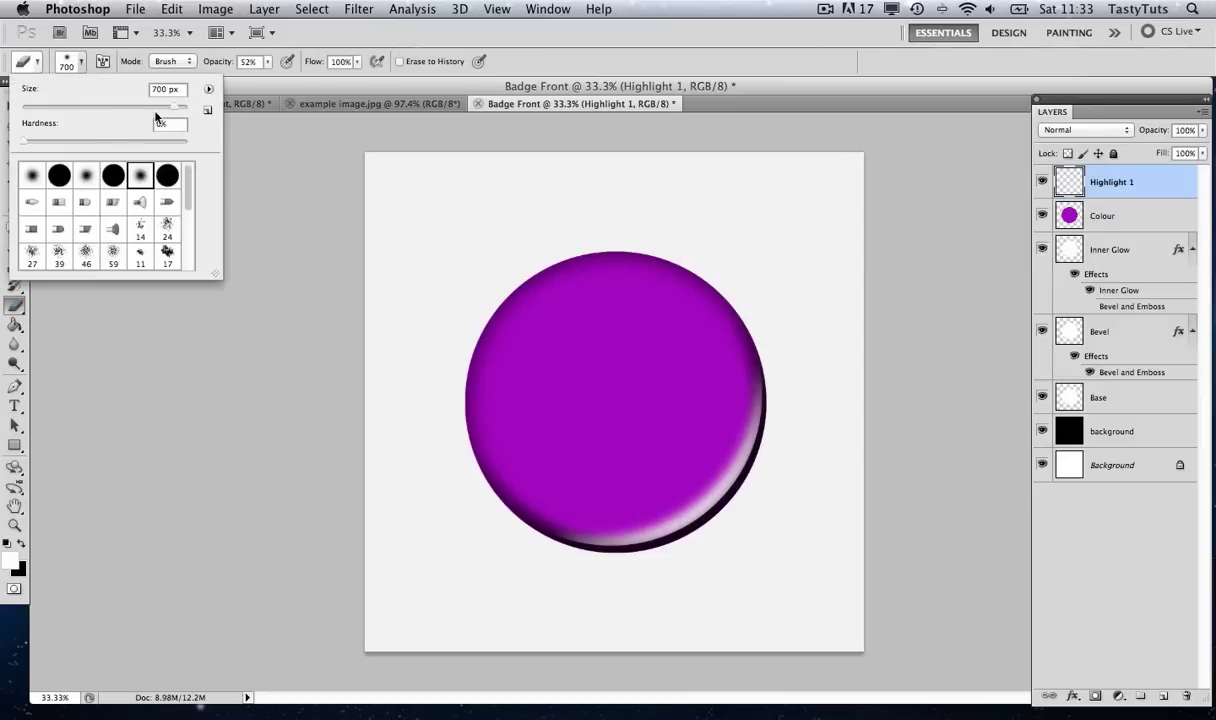
{"action": "left_click_drag", "start_coordinate": [167, 113], "coordinate": [168, 106]}
{"action": "left_click", "coordinate": [84, 63]}
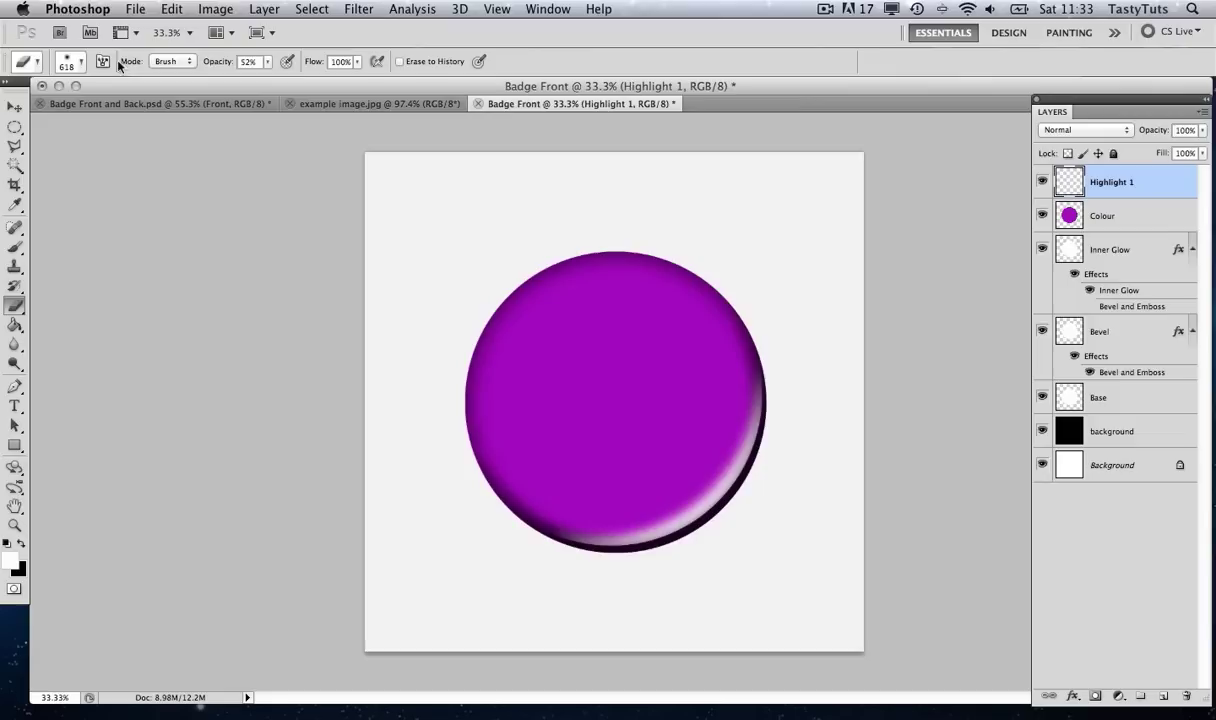
{"action": "left_click", "coordinate": [268, 63]}
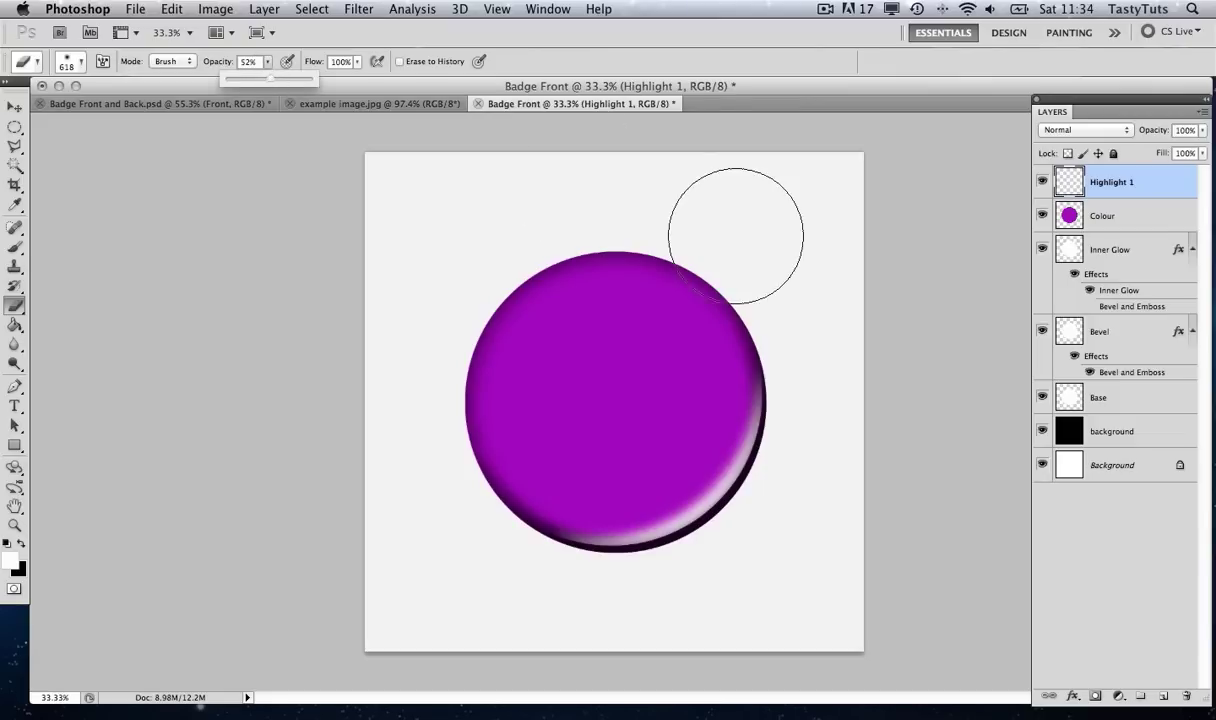
{"action": "left_click", "coordinate": [779, 233]}
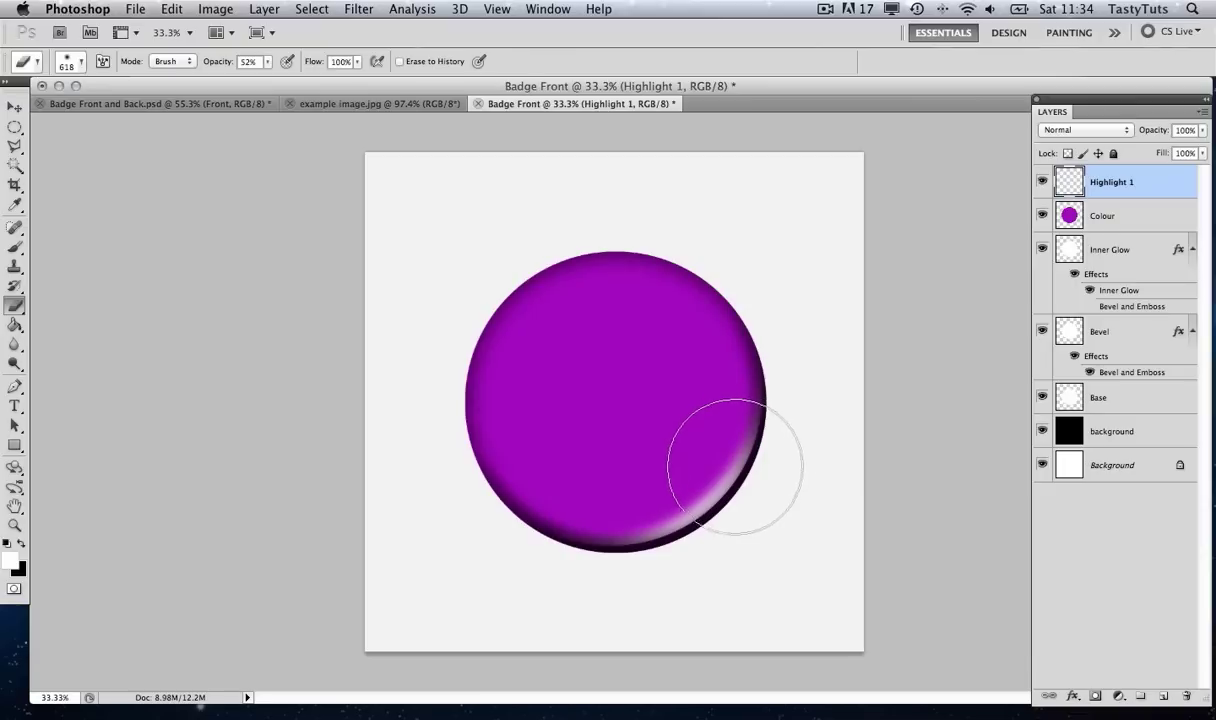
{"action": "key", "text": "v"}
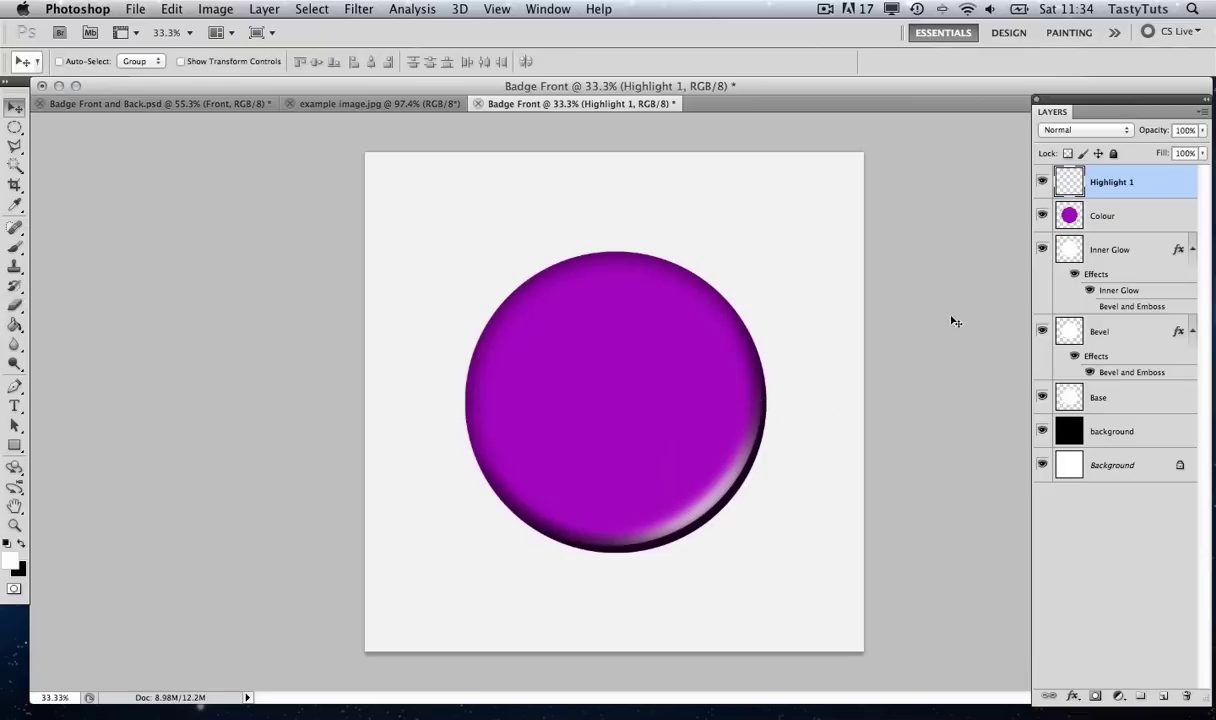
Duplicate the Highlight 1 layer within the Badge Front document and name the copy Highlight 2.
{"action": "right_click", "coordinate": [1148, 186]}
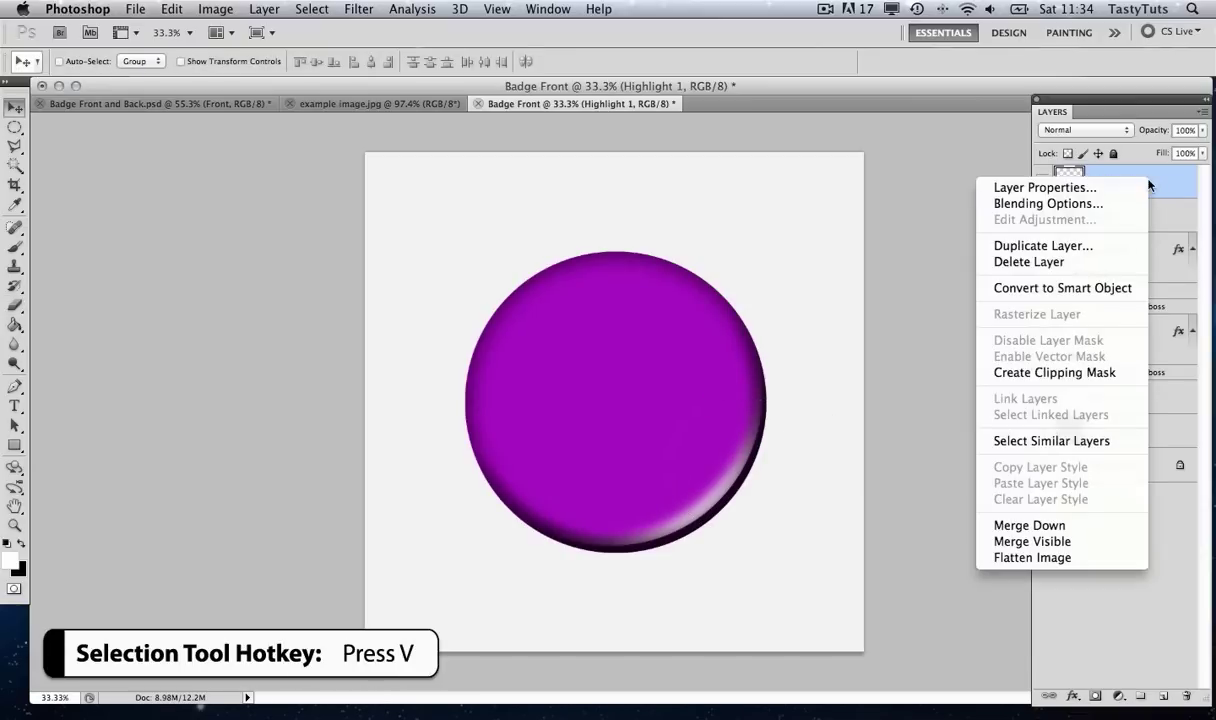
{"action": "left_click", "coordinate": [1038, 244]}
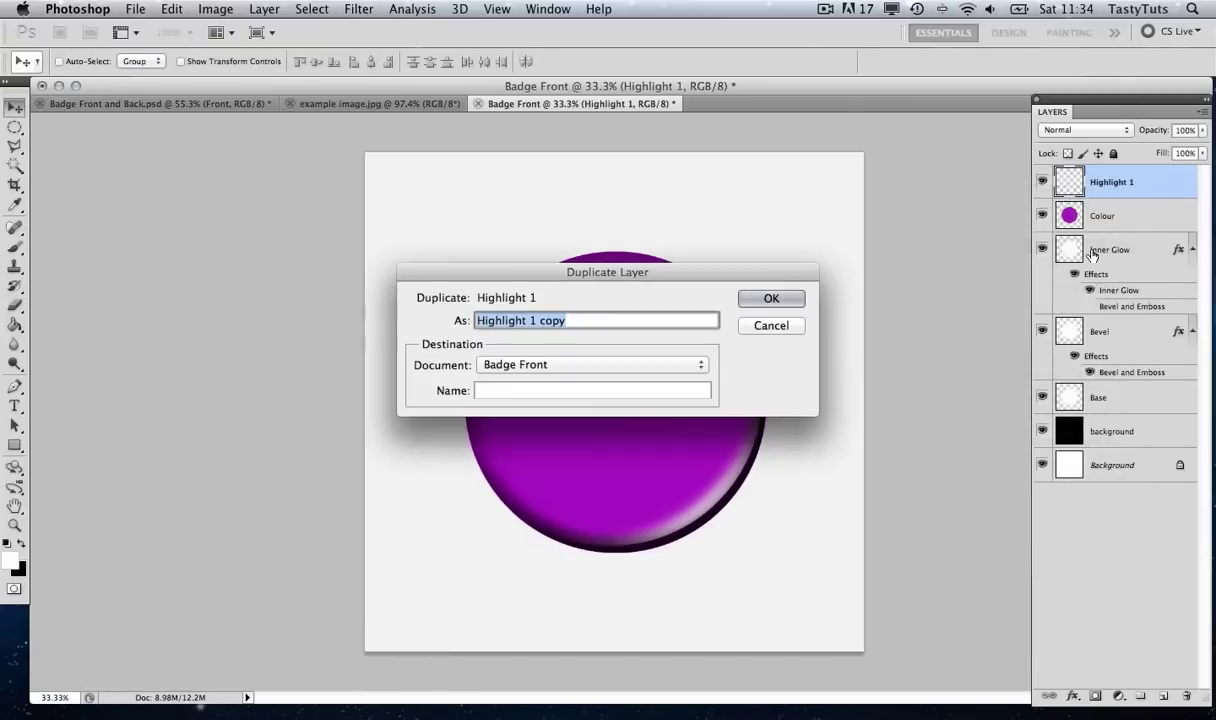
{"action": "key", "text": "Right"}
{"action": "key", "text": "BackSpace"}
{"action": "key", "text": "BackSpace"}
{"action": "key", "text": "BackSpace"}
{"action": "key", "text": "BackSpace"}
{"action": "key", "text": "BackSpace"}
{"action": "key", "text": "BackSpace"}
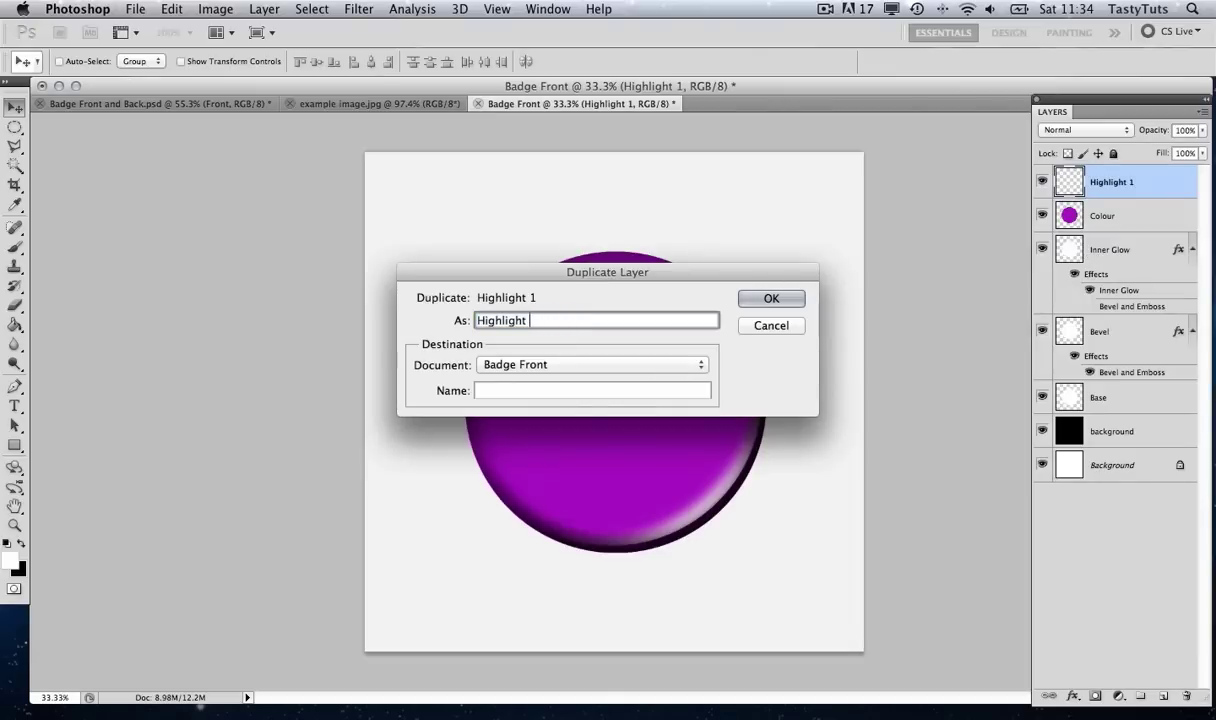
{"action": "type", "text": "2"}
{"action": "left_click", "coordinate": [777, 298]}
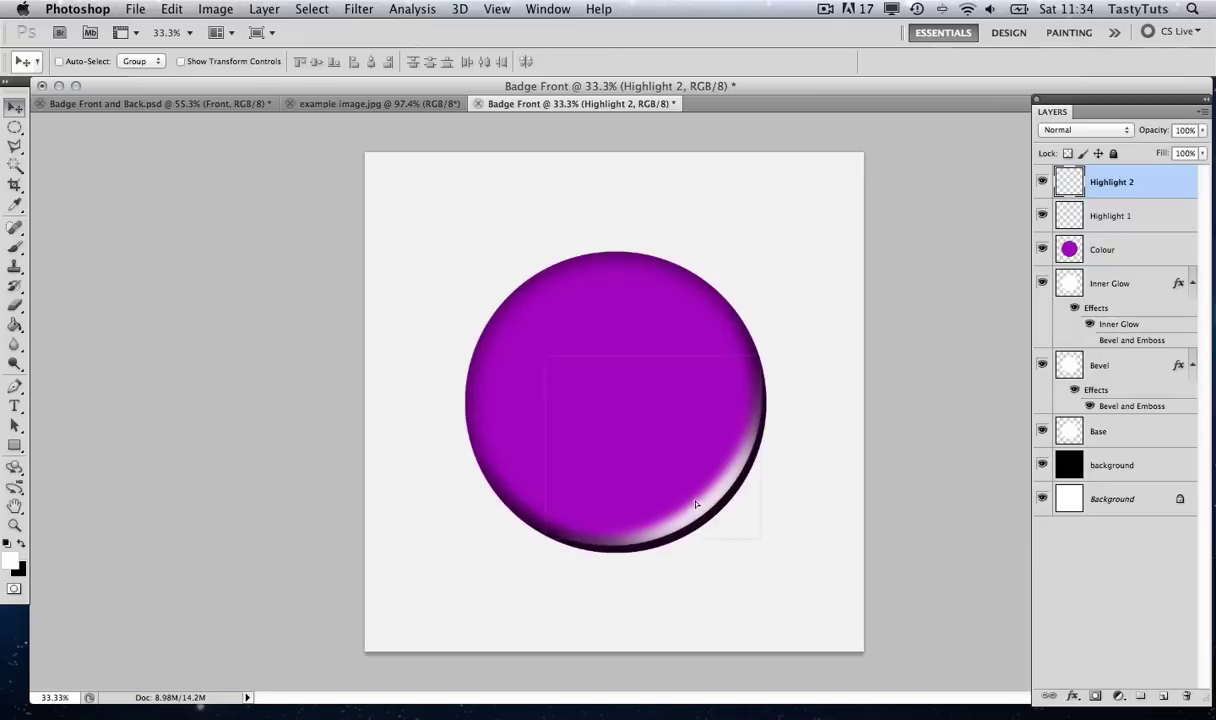
Rotate Highlight 2 by about 116.7° and position it just inside the badge's lower-left edge.
{"action": "left_click_drag", "start_coordinate": [697, 504], "coordinate": [548, 424]}
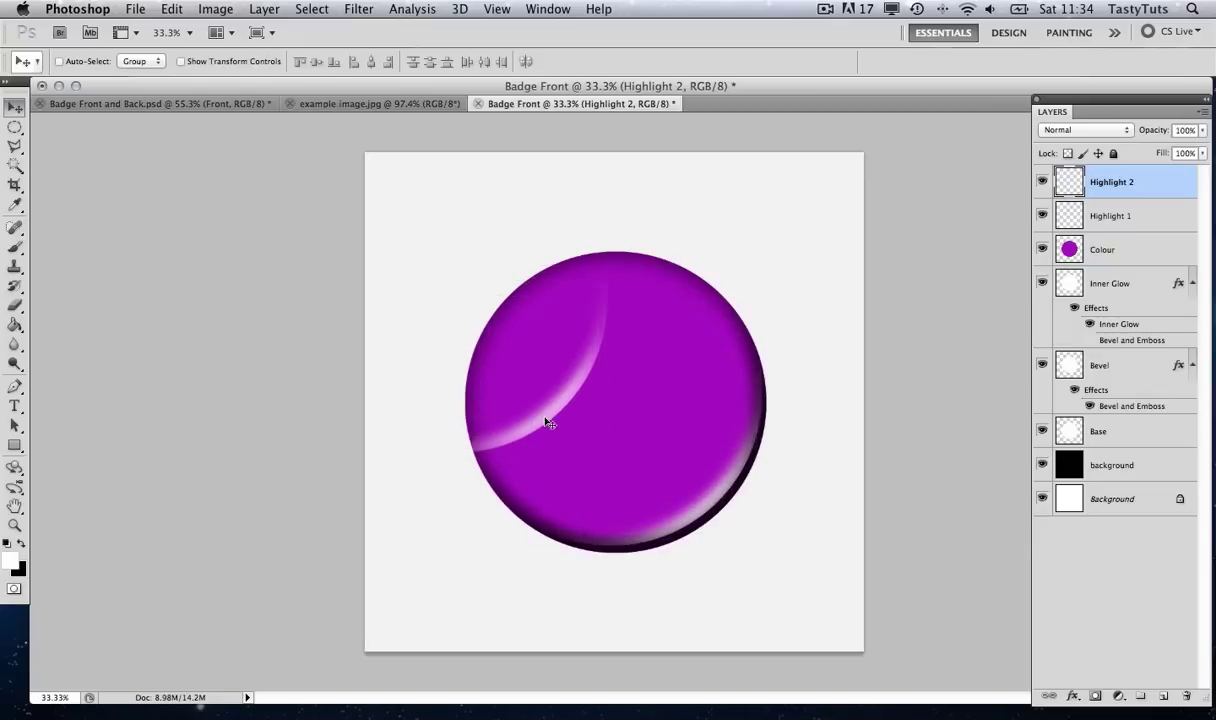
{"action": "key", "text": "super+t"}
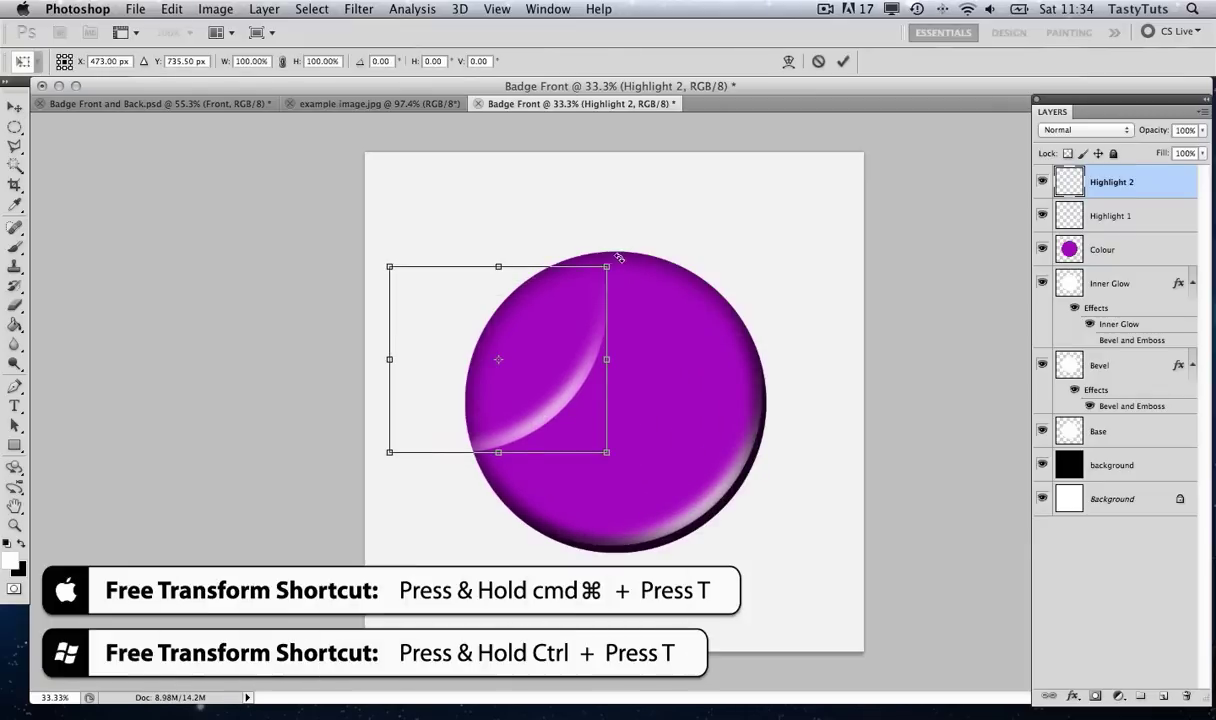
{"action": "left_click_drag", "start_coordinate": [590, 246], "coordinate": [551, 515]}
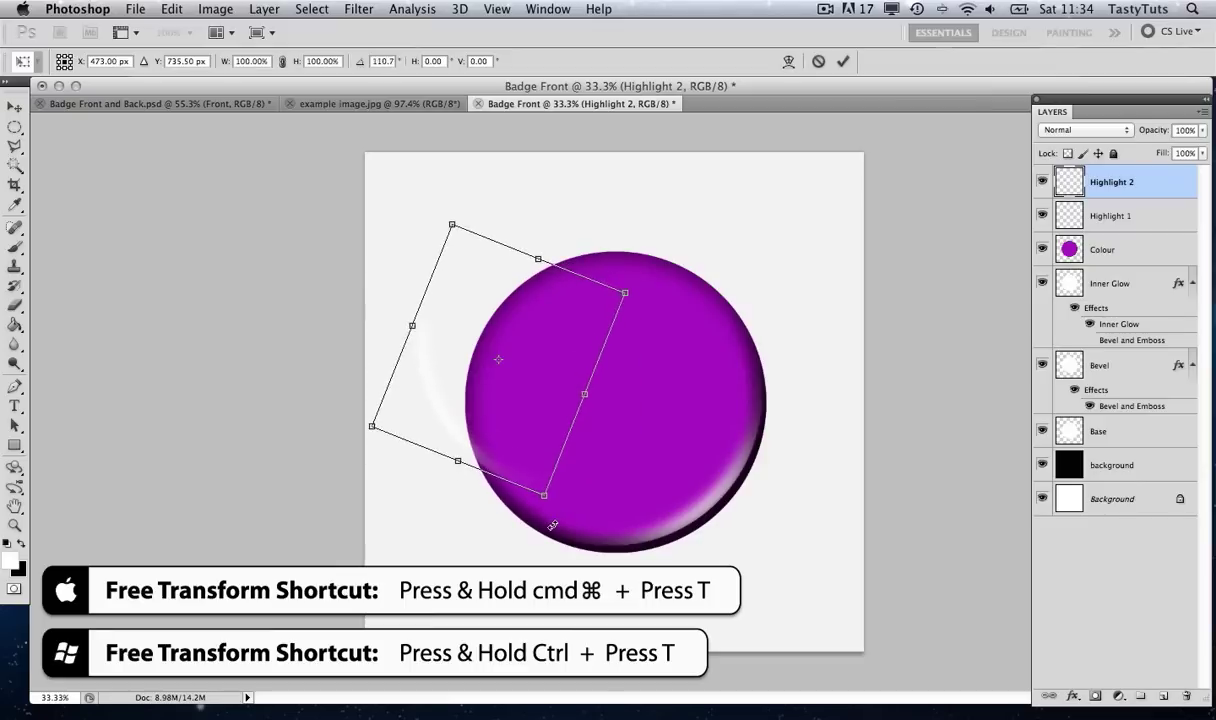
{"action": "left_click_drag", "start_coordinate": [572, 386], "coordinate": [592, 414]}
{"action": "left_click_drag", "start_coordinate": [694, 343], "coordinate": [699, 355]}
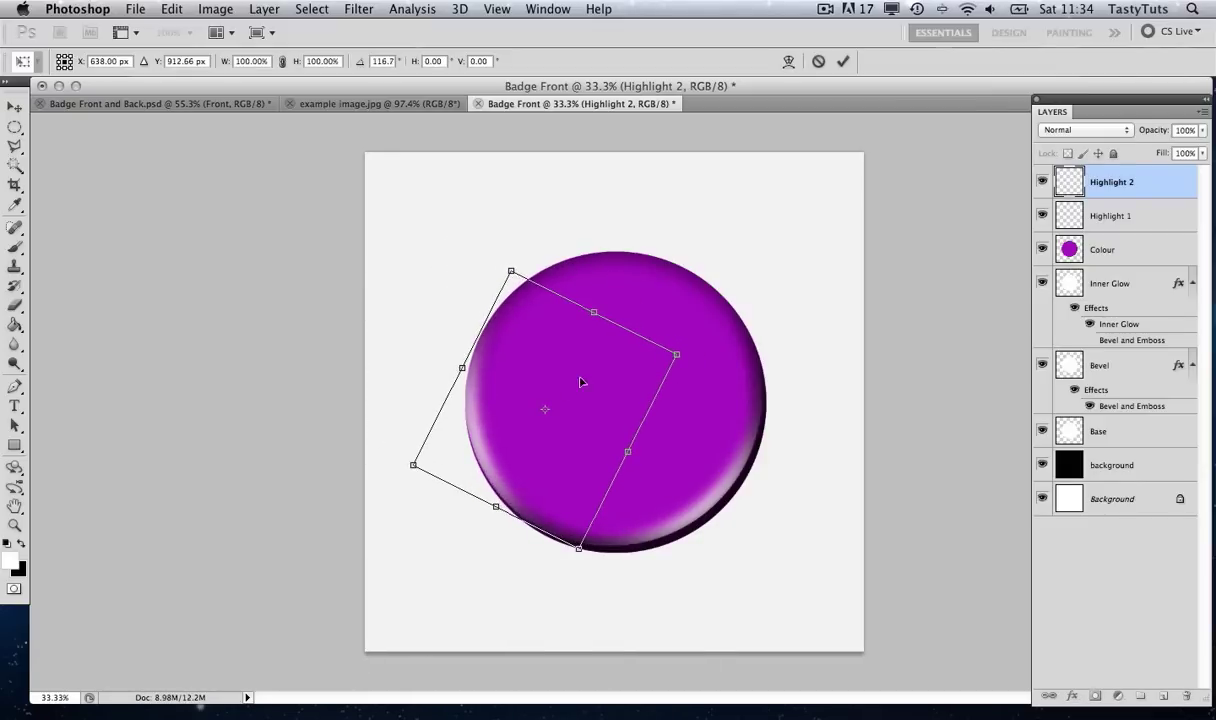
{"action": "left_click_drag", "start_coordinate": [581, 380], "coordinate": [551, 394]}
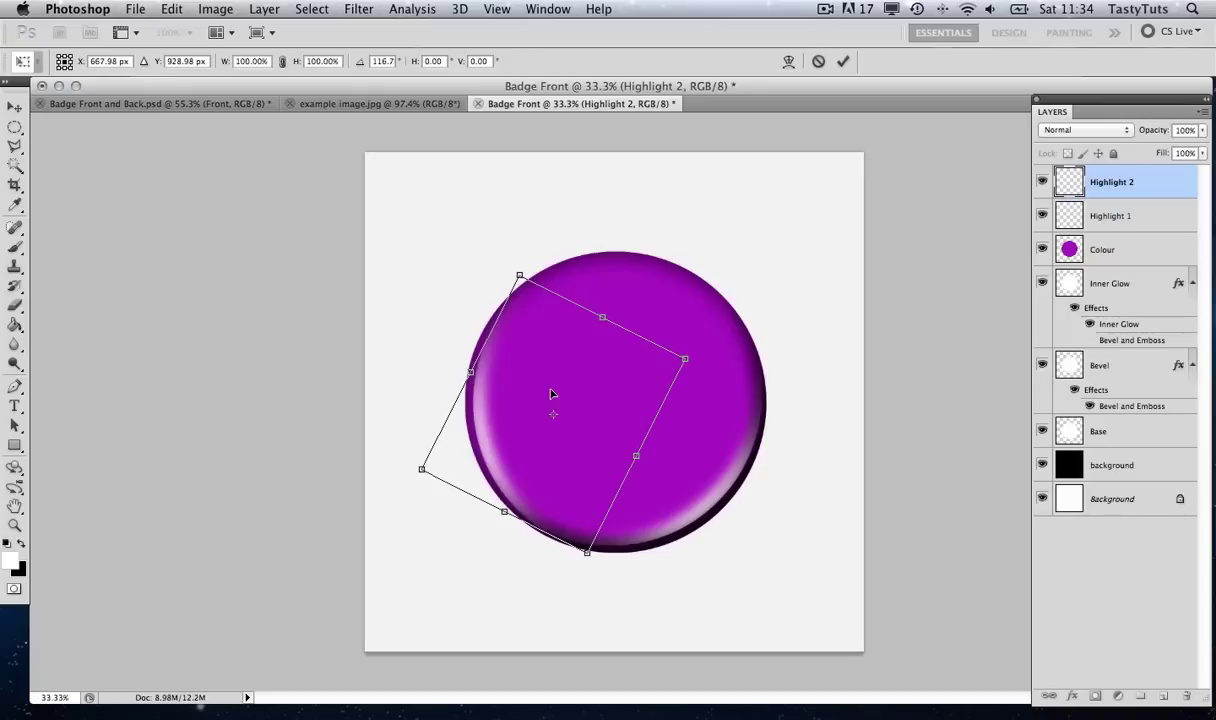
{"action": "key", "text": "Return"}
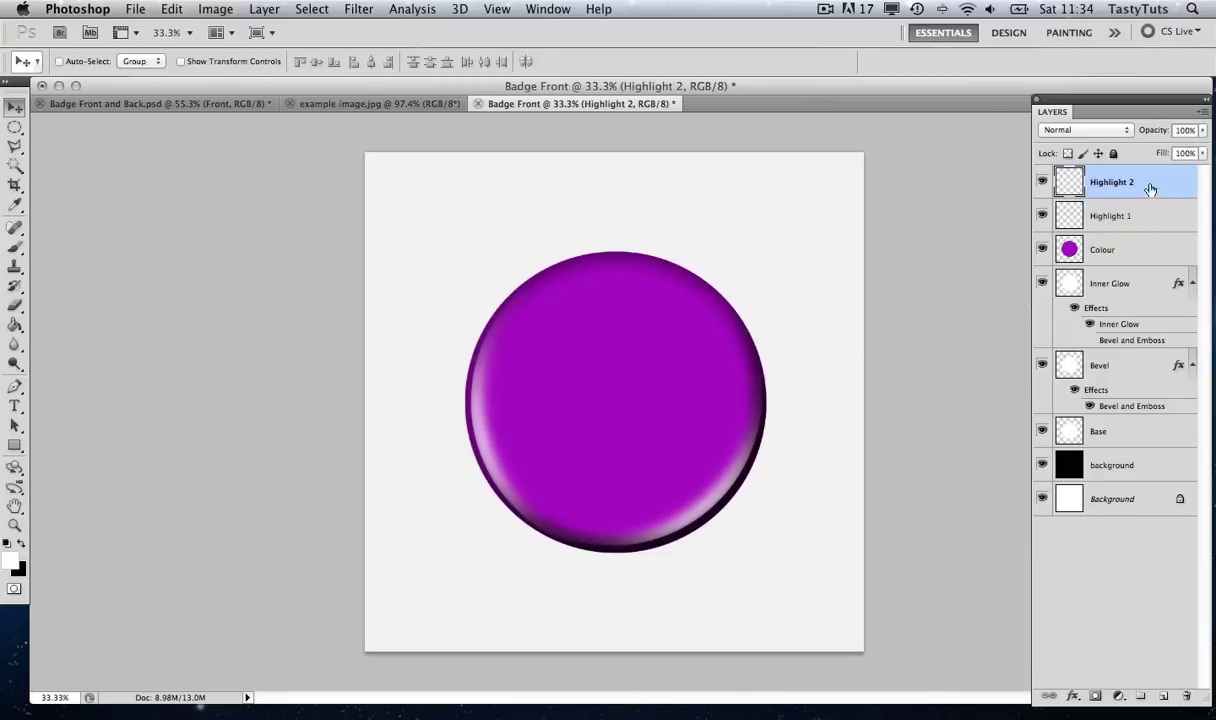
Set the layer opacity to 40% for Highlight 2 and 60% for Highlight 1.
{"action": "left_click", "coordinate": [1190, 130]}
{"action": "type", "text": "40"}
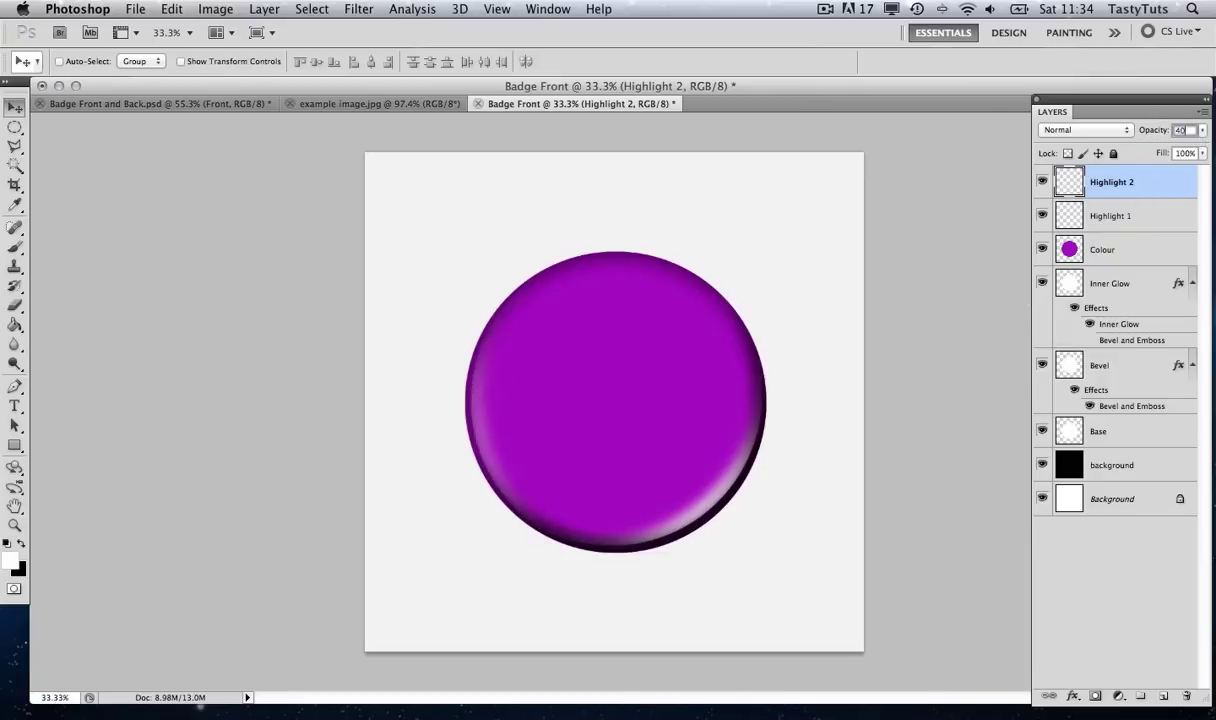
{"action": "left_click", "coordinate": [1158, 215]}
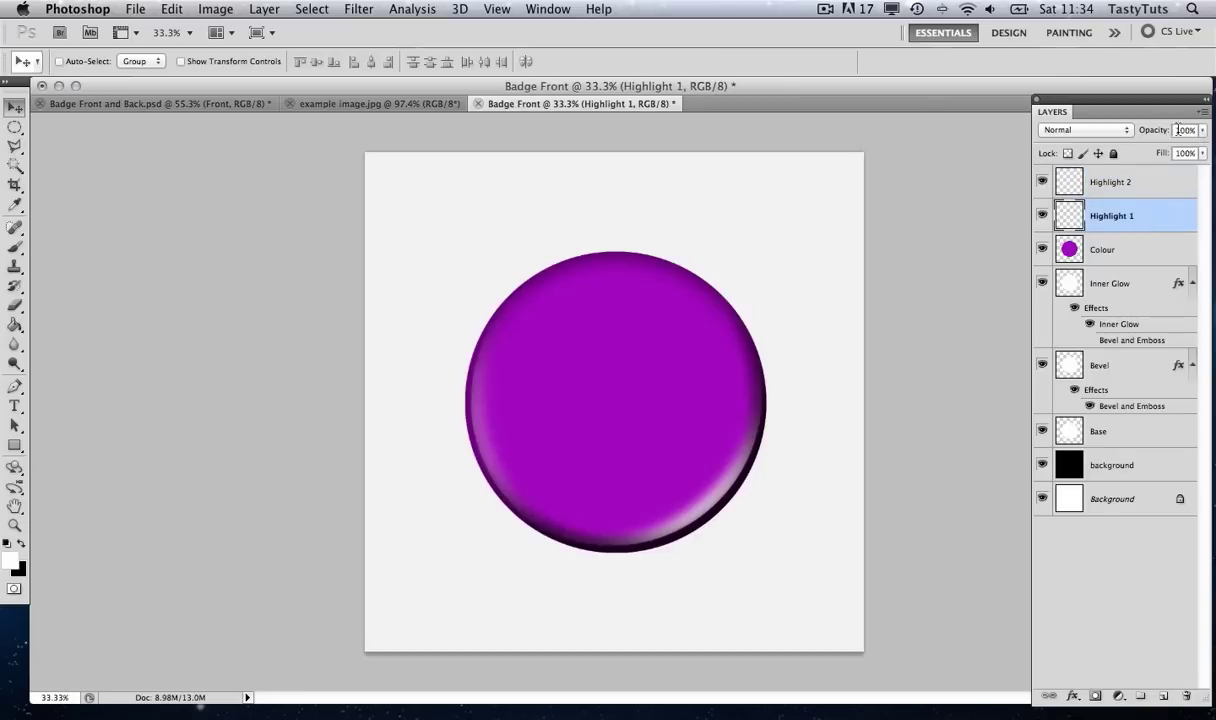
{"action": "left_click_drag", "start_coordinate": [1193, 127], "coordinate": [1176, 129]}
{"action": "type", "text": "50"}
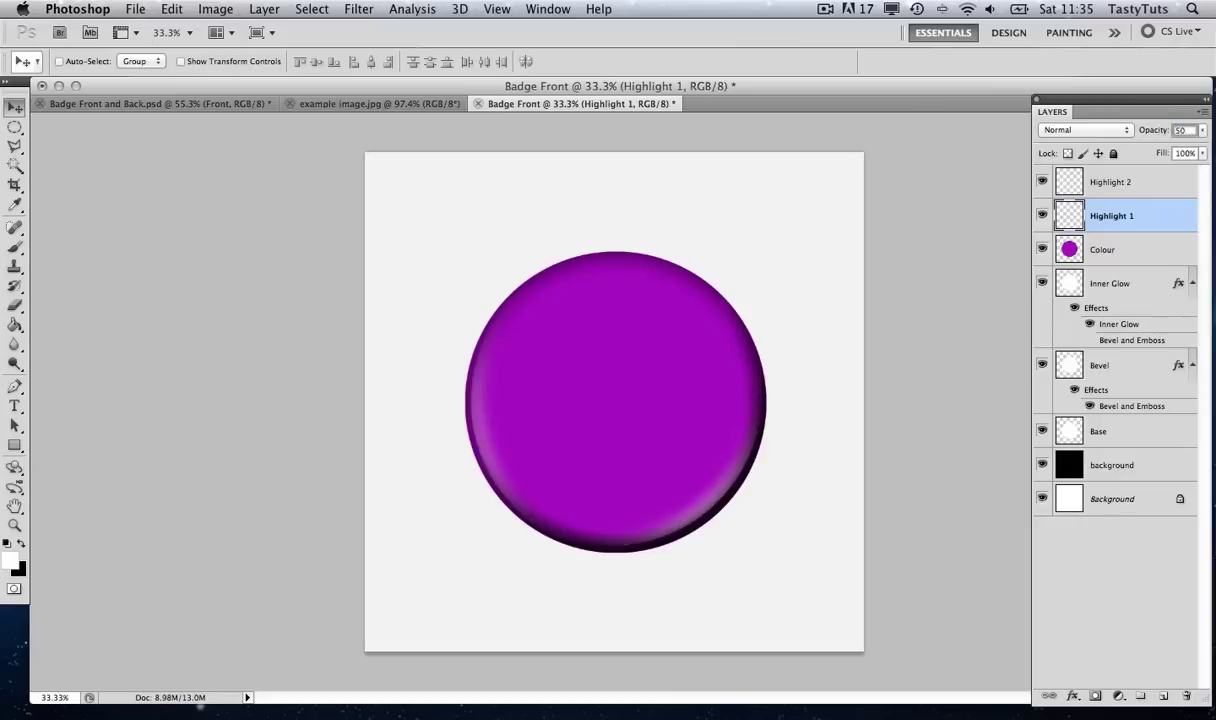
{"action": "type", "text": "60"}
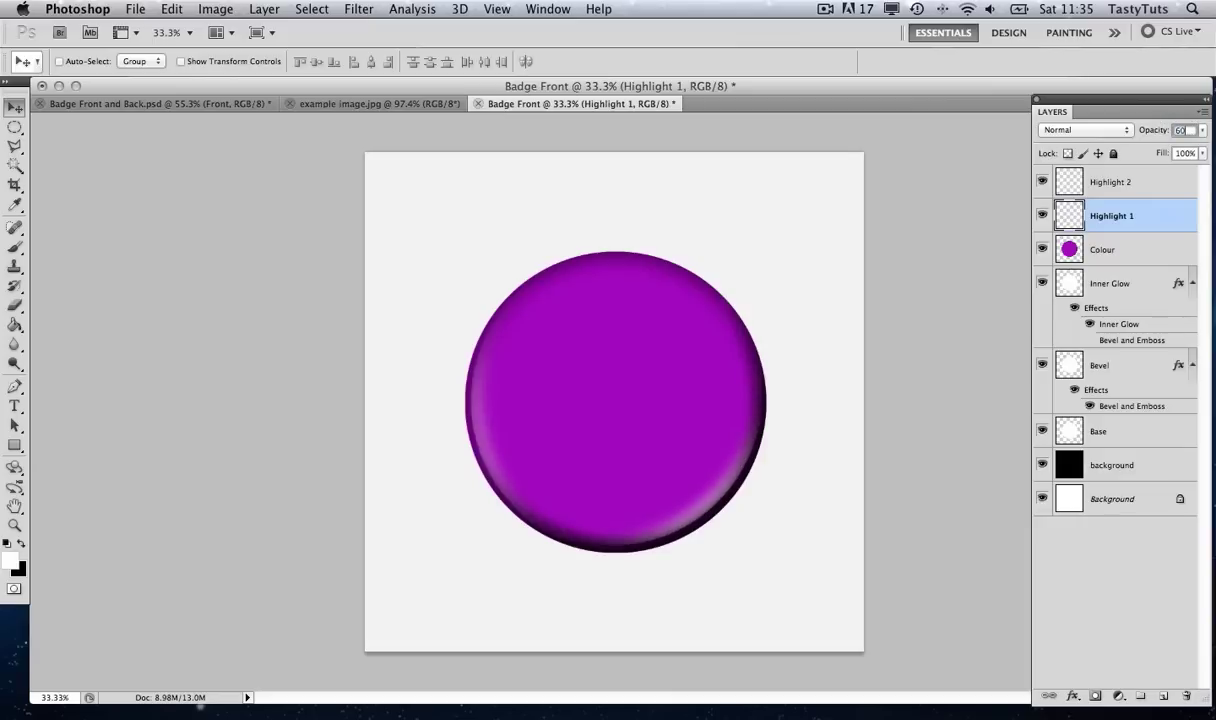
Create a new layer named Light Shine above Highlight 2.
{"action": "left_click", "coordinate": [1145, 184]}
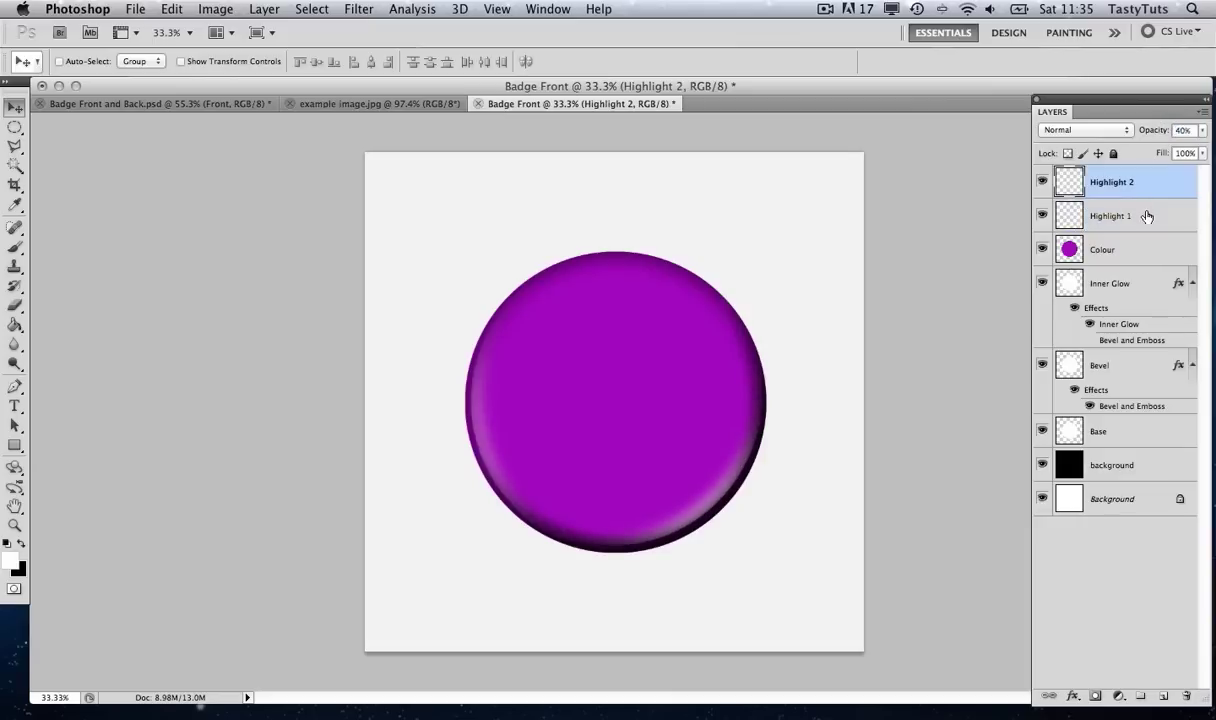
{"action": "left_click", "coordinate": [1147, 216]}
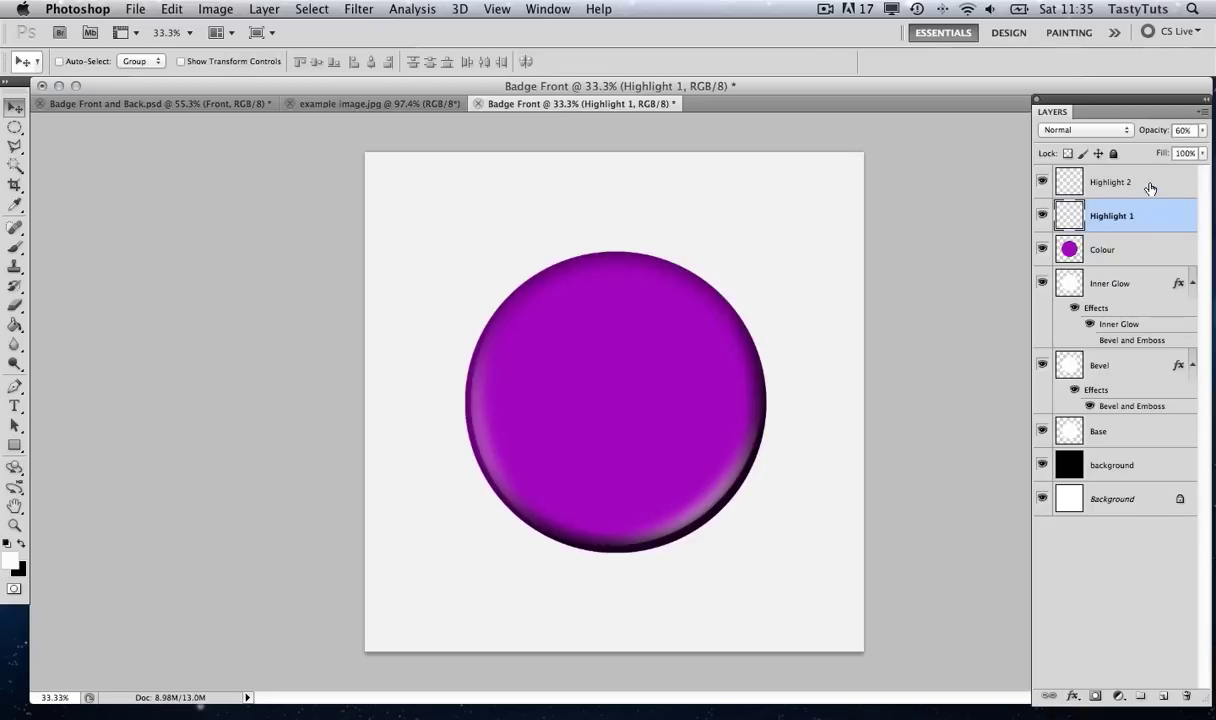
{"action": "left_click", "coordinate": [1094, 181]}
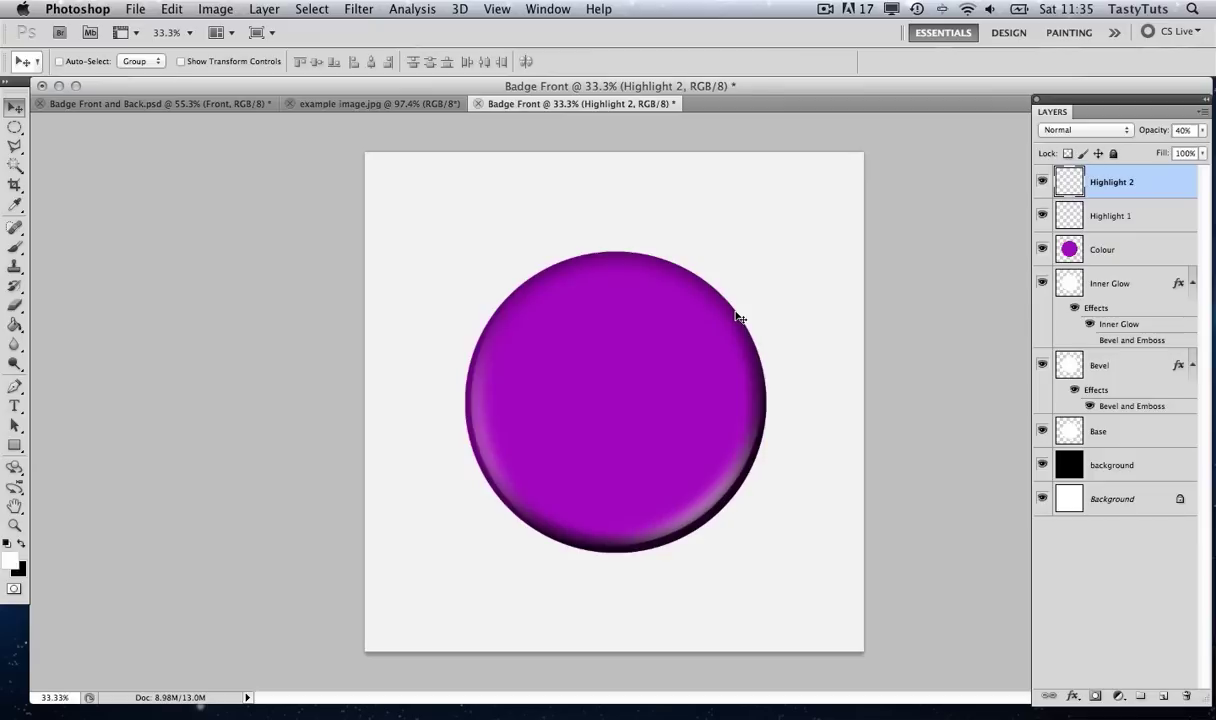
{"action": "key", "text": "super+shift+n"}
{"action": "type", "text": "L"}
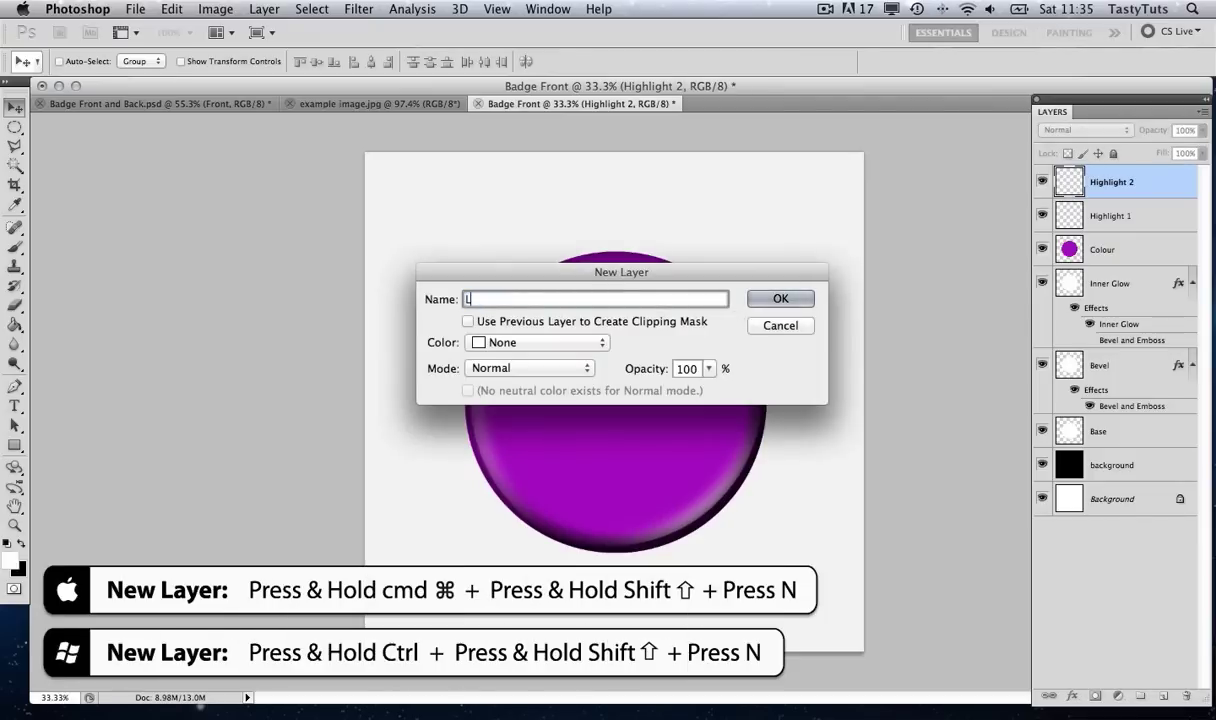
{"action": "type", "text": "ight Shine"}
{"action": "left_click", "coordinate": [770, 295]}
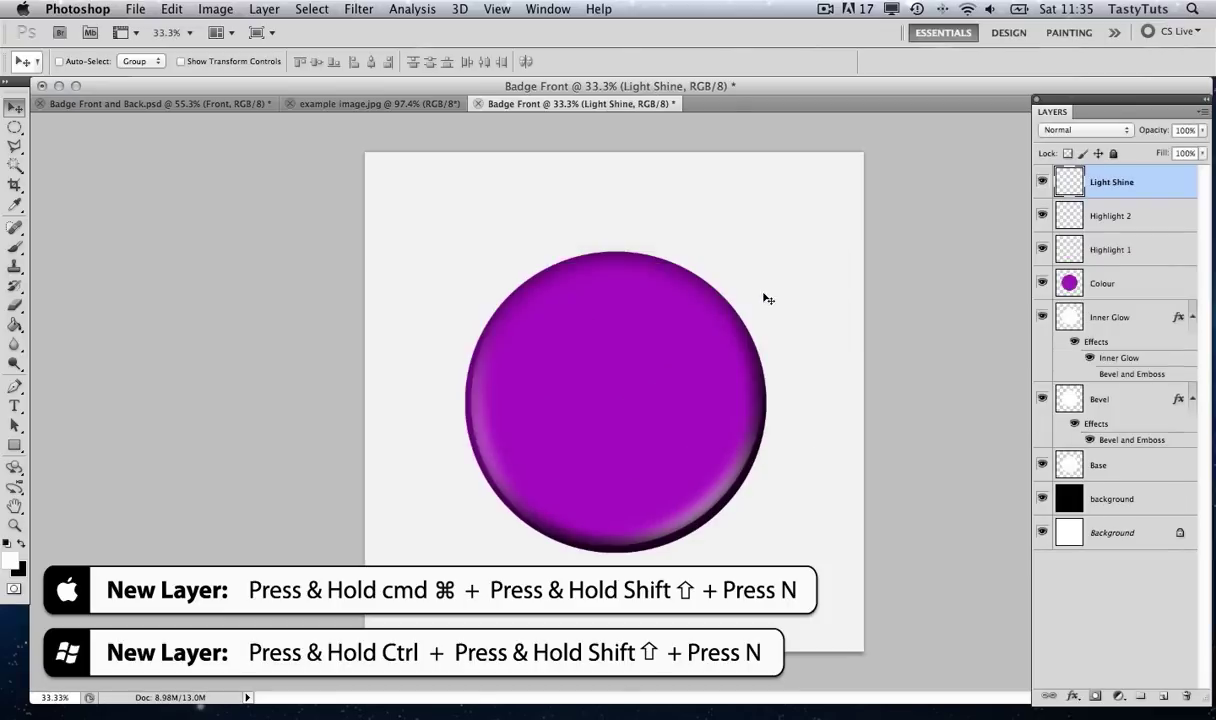
Draw a wide elliptical selection in the badge's upper half on Light Shine, fill it with white, and deselect.
{"action": "left_click", "coordinate": [13, 127]}
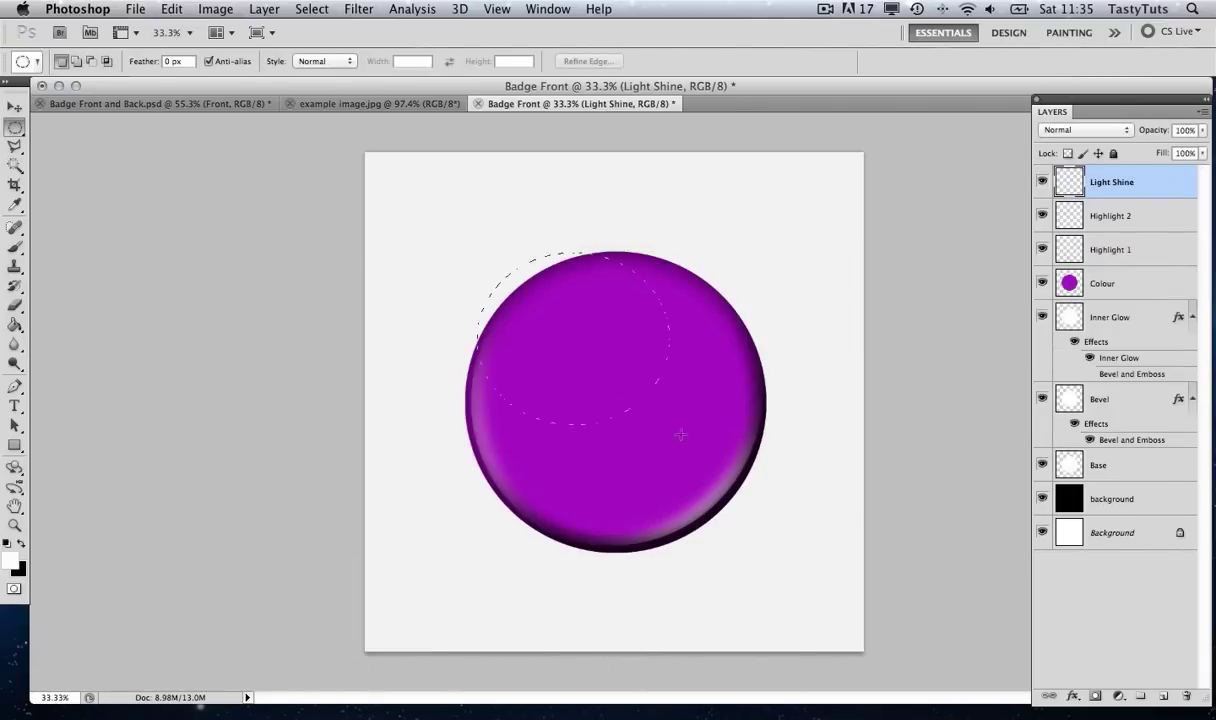
{"action": "left_click_drag", "start_coordinate": [680, 434], "coordinate": [721, 438]}
{"action": "left_click_drag", "start_coordinate": [699, 423], "coordinate": [700, 424]}
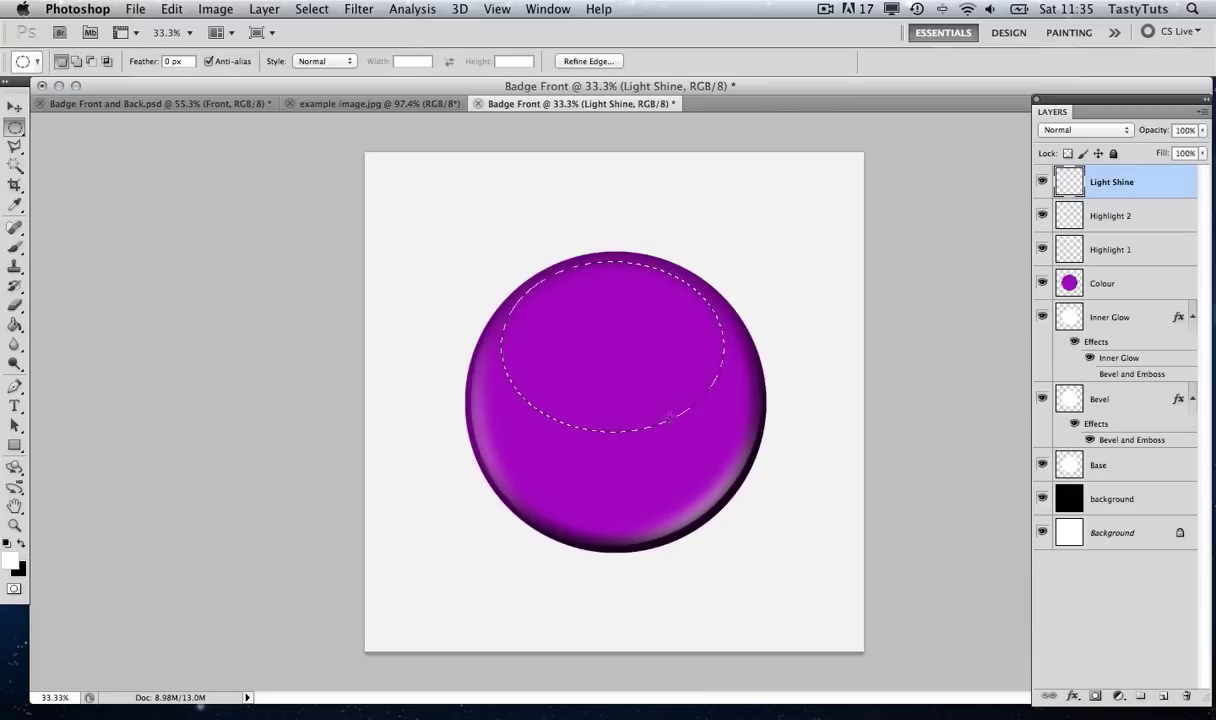
{"action": "left_click", "coordinate": [16, 327]}
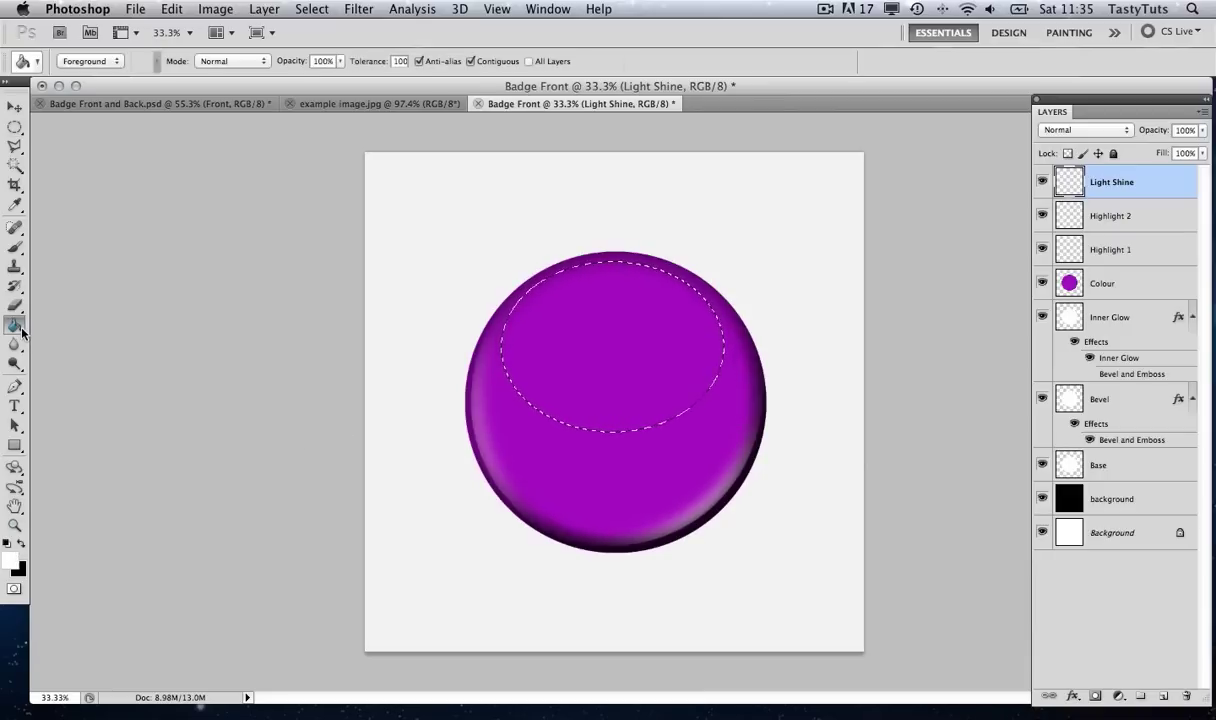
{"action": "left_click", "coordinate": [633, 349]}
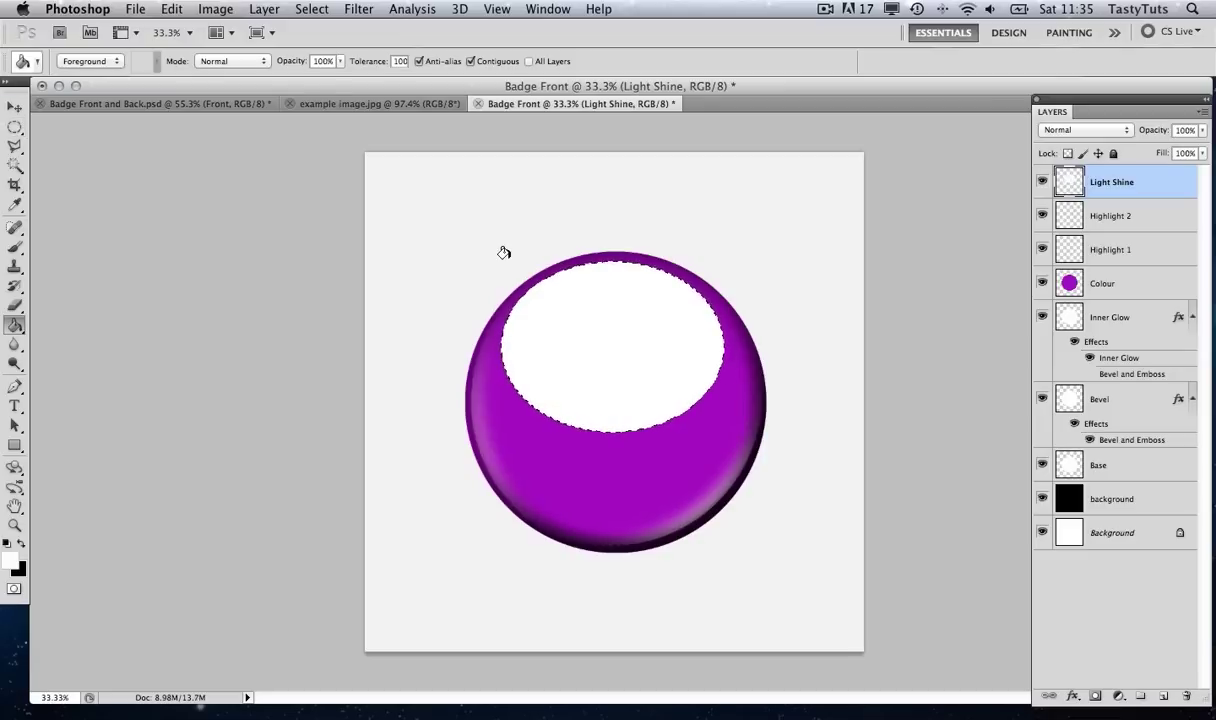
{"action": "key", "text": "super+d"}
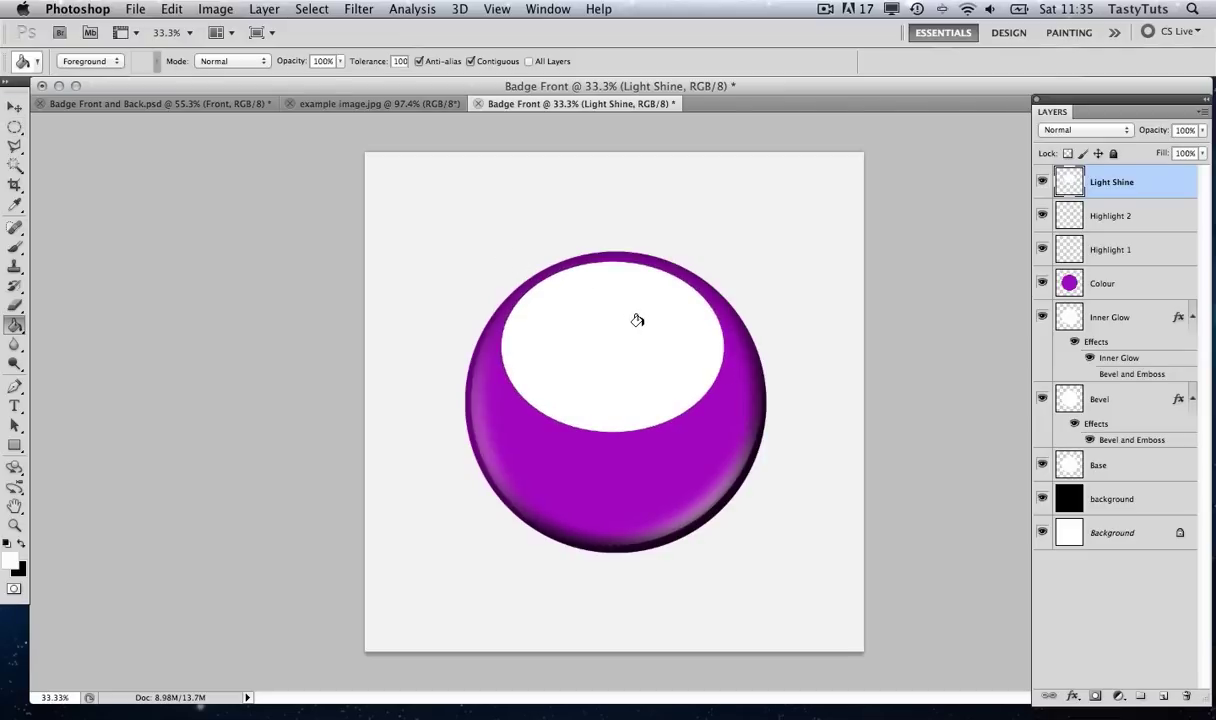
Shift the white ellipse slightly so it sits horizontally centred in the badge's upper half.
{"action": "key", "text": "v"}
{"action": "mouse_move", "coordinate": [634, 333]}
{"action": "left_mouse_down"}
{"action": "mouse_move", "coordinate": [641, 352]}
{"action": "mouse_move", "coordinate": [632, 318]}
{"action": "mouse_move", "coordinate": [625, 329]}
{"action": "left_mouse_up"}
{"action": "key", "text": "super+z"}
{"action": "key", "text": "super+z"}
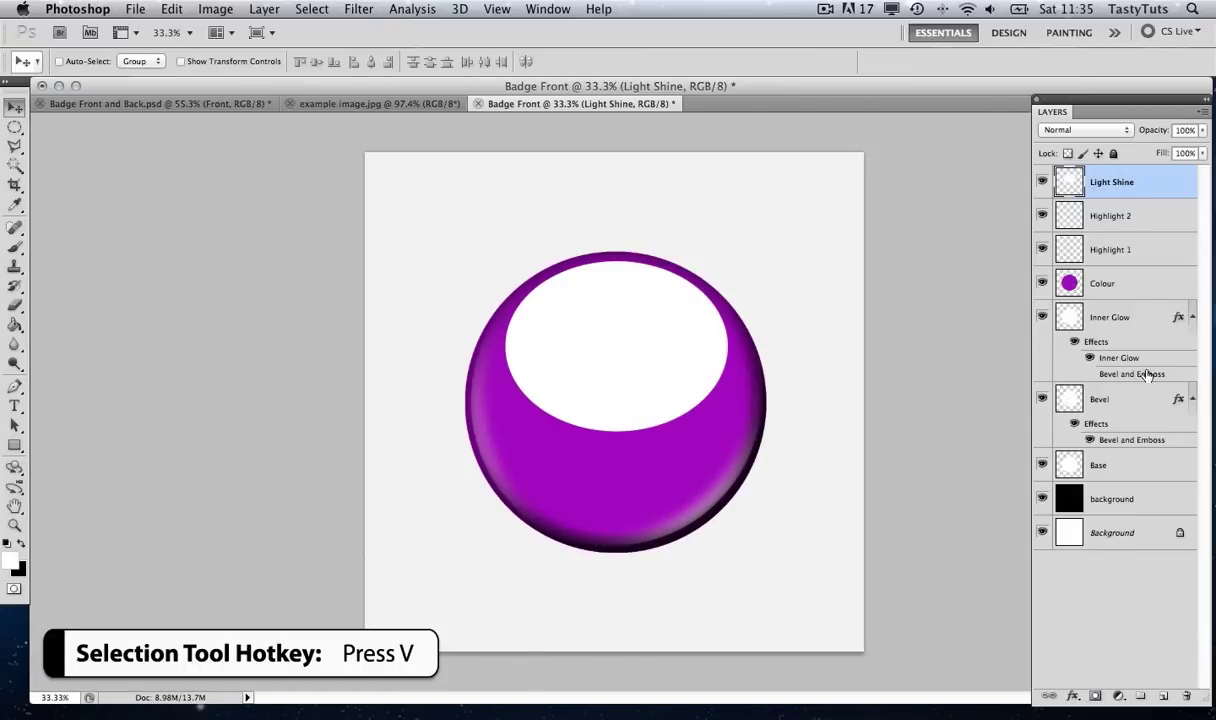
Add a layer mask to Light Shine and alternate between the layer's artwork and its mask, leaving the artwork active.
{"action": "left_click", "coordinate": [1095, 697]}
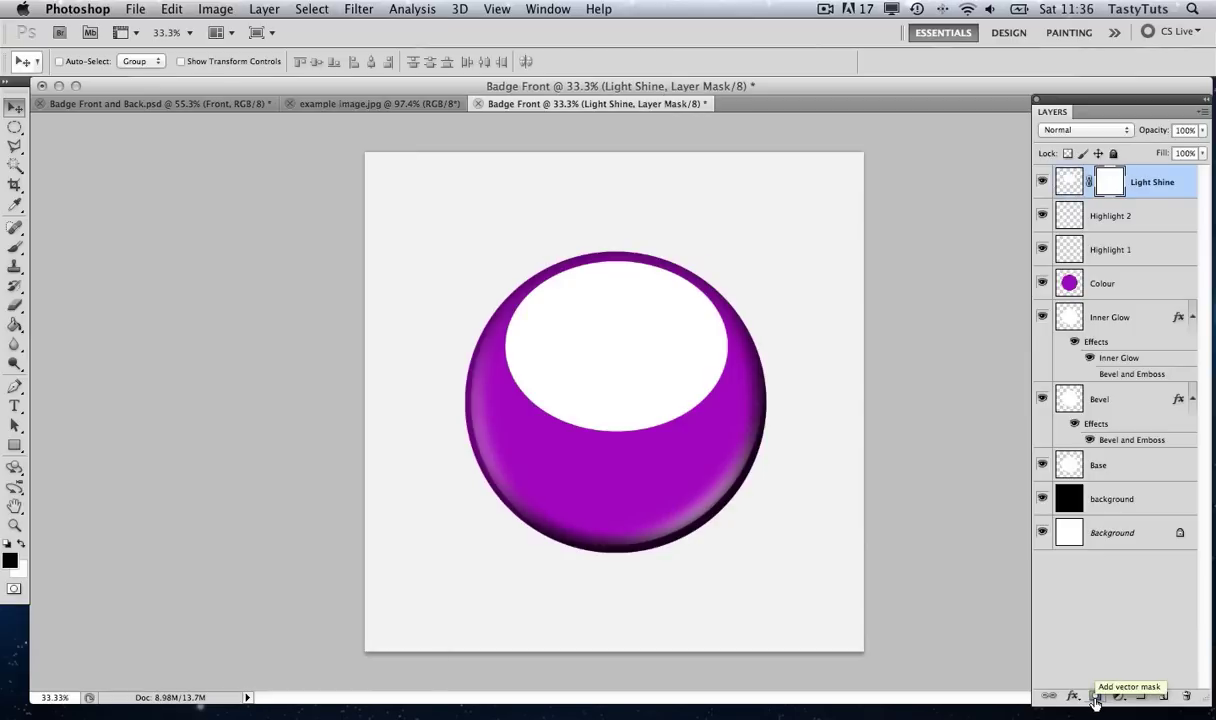
{"action": "left_click", "coordinate": [1068, 183]}
{"action": "left_click", "coordinate": [1110, 183]}
{"action": "left_click", "coordinate": [1068, 183]}
{"action": "left_click", "coordinate": [1110, 183]}
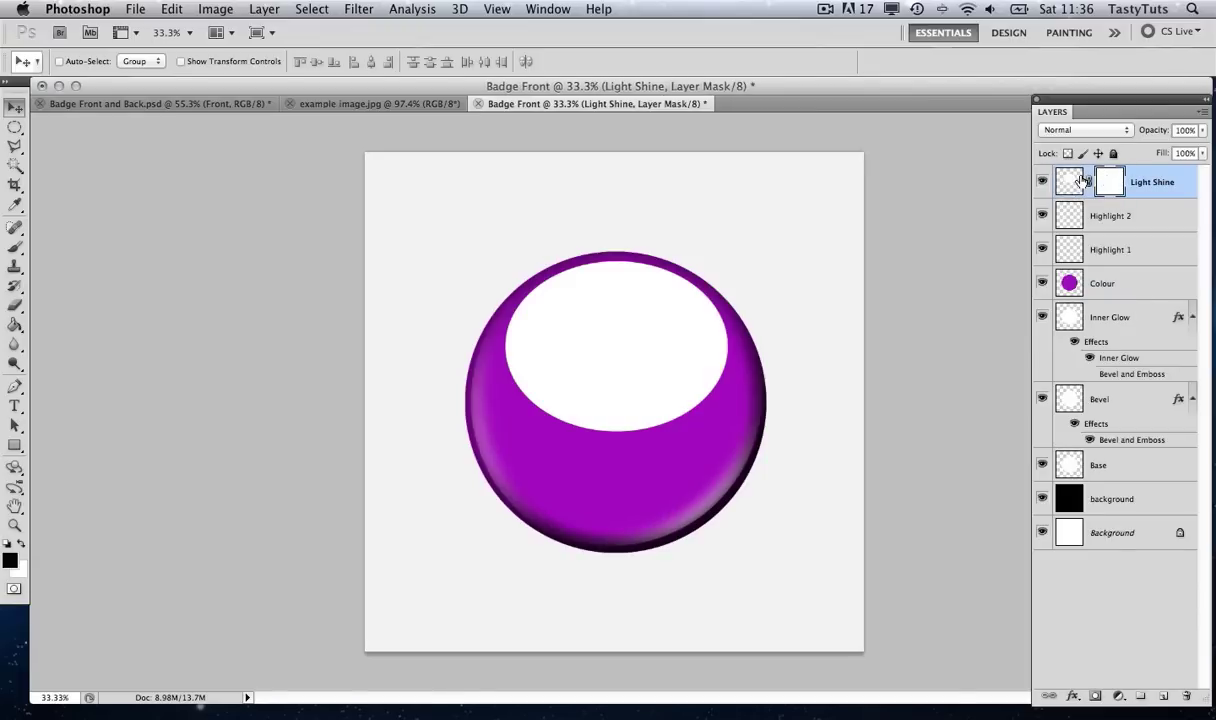
{"action": "left_click", "coordinate": [1068, 183]}
{"action": "left_click", "coordinate": [1108, 182]}
{"action": "left_click", "coordinate": [1068, 182]}
{"action": "left_click", "coordinate": [1108, 182]}
{"action": "left_click", "coordinate": [1068, 182]}
{"action": "left_click", "coordinate": [1108, 181]}
{"action": "left_click", "coordinate": [1076, 179]}
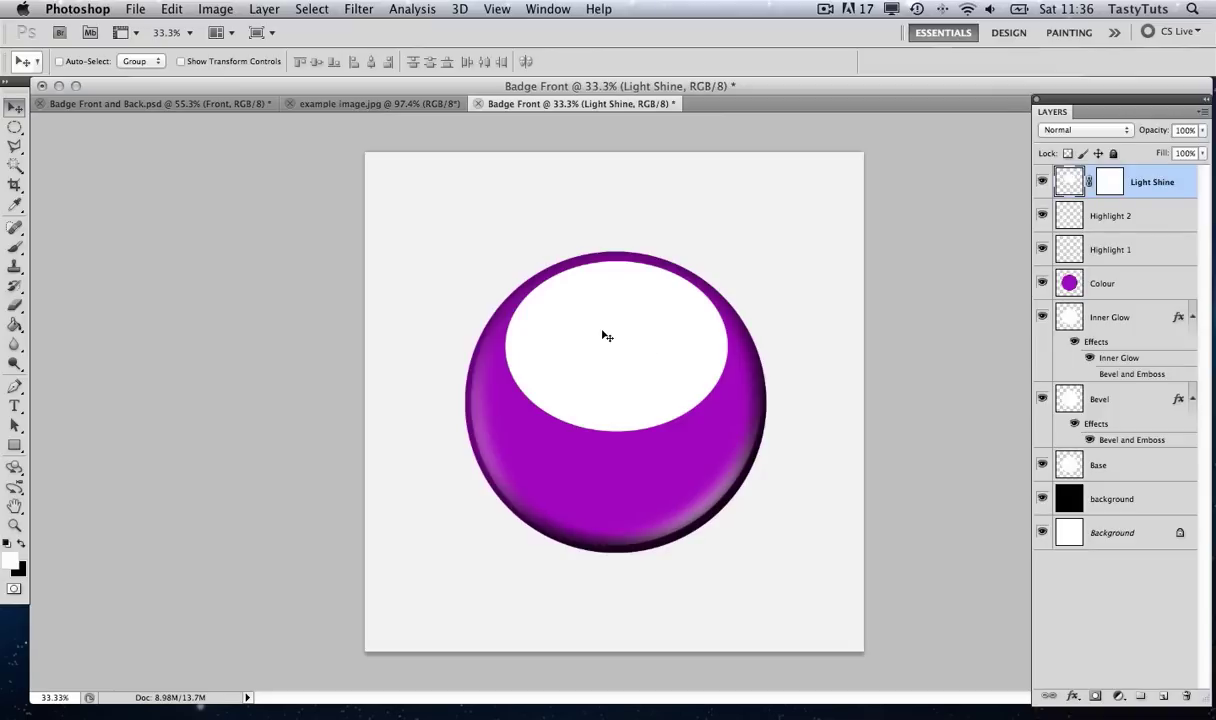
Make Light Shine's layer mask active and draw a rectangular marquee selection enclosing the whole white ellipse.
{"action": "left_click", "coordinate": [1106, 181]}
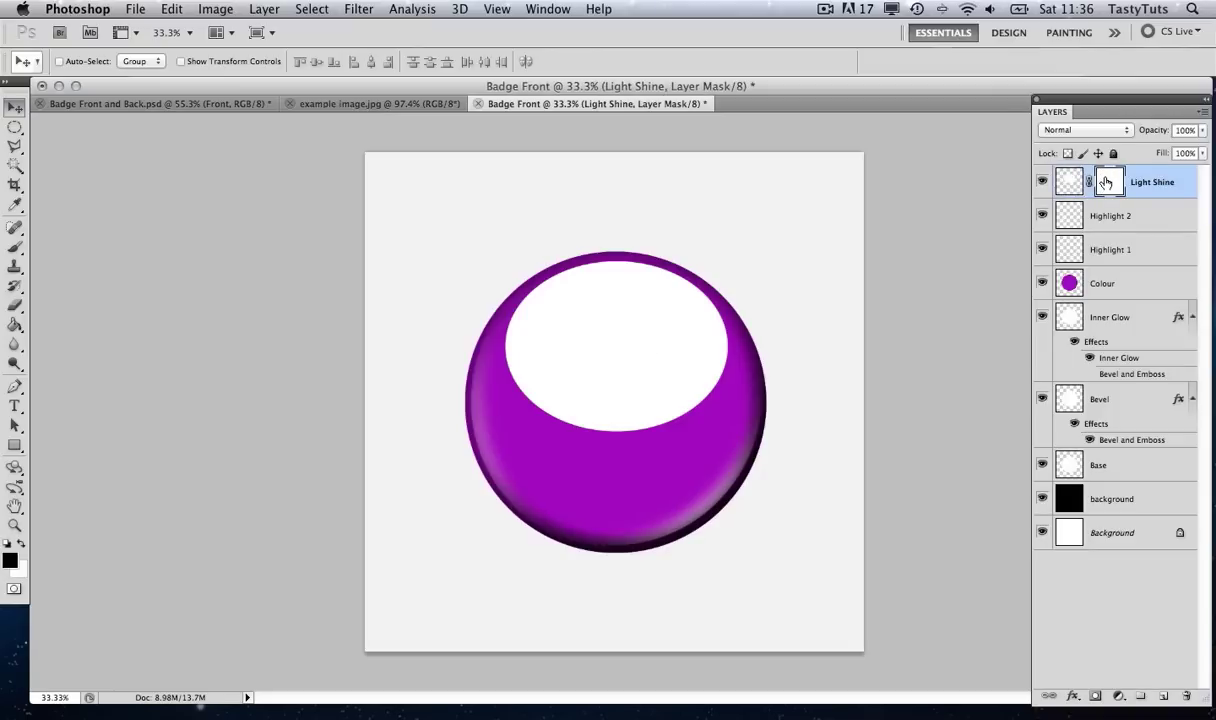
{"action": "left_click", "coordinate": [14, 127]}
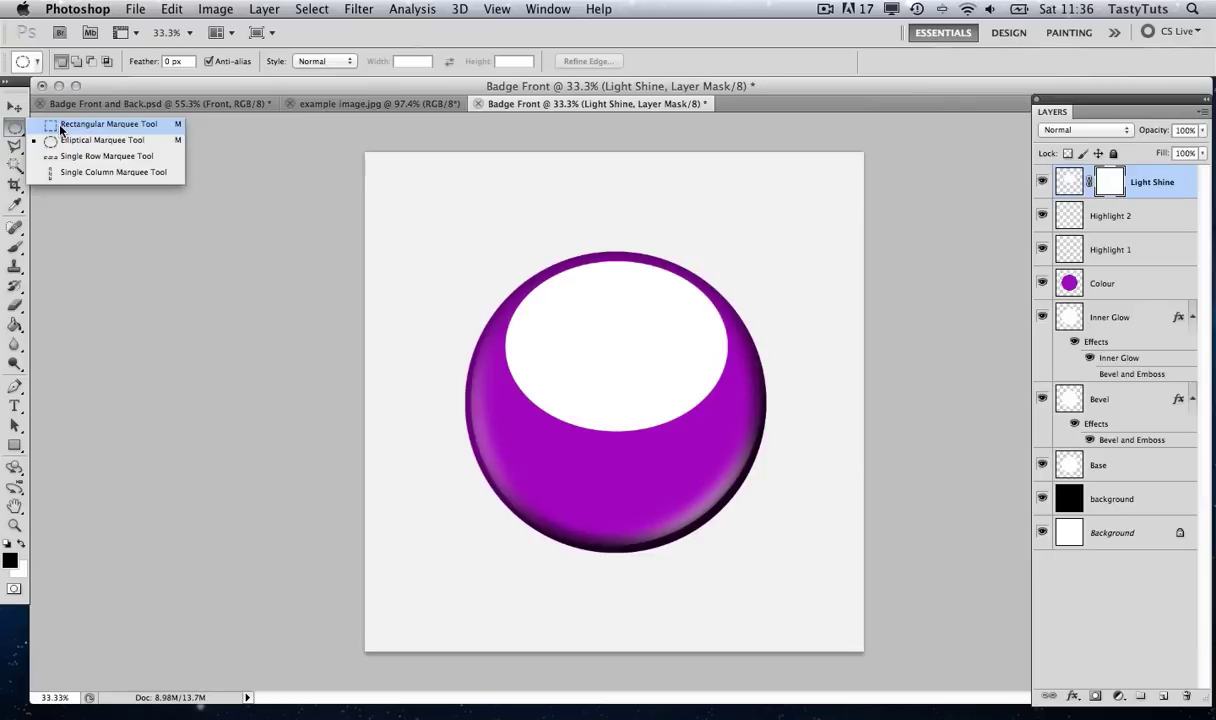
{"action": "left_click", "coordinate": [60, 127]}
{"action": "left_click_drag", "start_coordinate": [478, 255], "coordinate": [765, 446]}
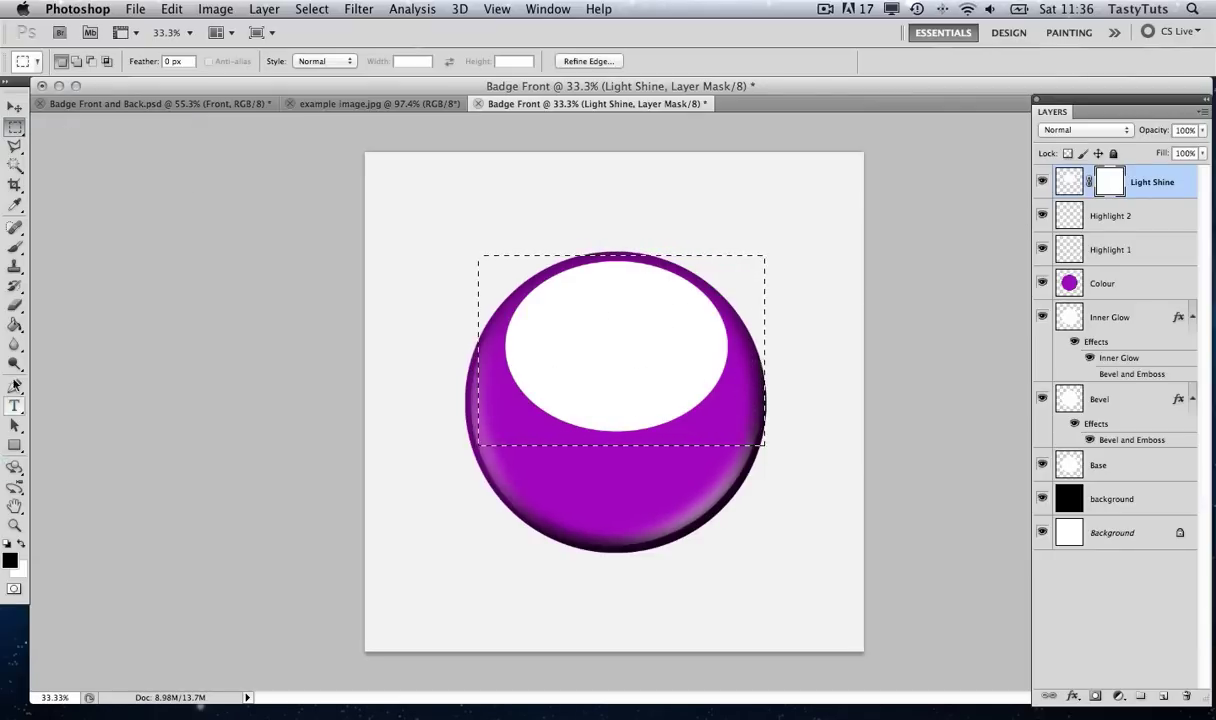
Apply vertical black-to-white linear gradients to the Light Shine mask so the ellipse fades out downwards, and deselect.
{"action": "mouse_move", "coordinate": [15, 325]}
{"action": "left_mouse_down"}
{"action": "mouse_move", "coordinate": [78, 338]}
{"action": "mouse_move", "coordinate": [76, 321]}
{"action": "mouse_move", "coordinate": [15, 326]}
{"action": "mouse_move", "coordinate": [72, 334]}
{"action": "mouse_move", "coordinate": [76, 319]}
{"action": "left_mouse_up"}
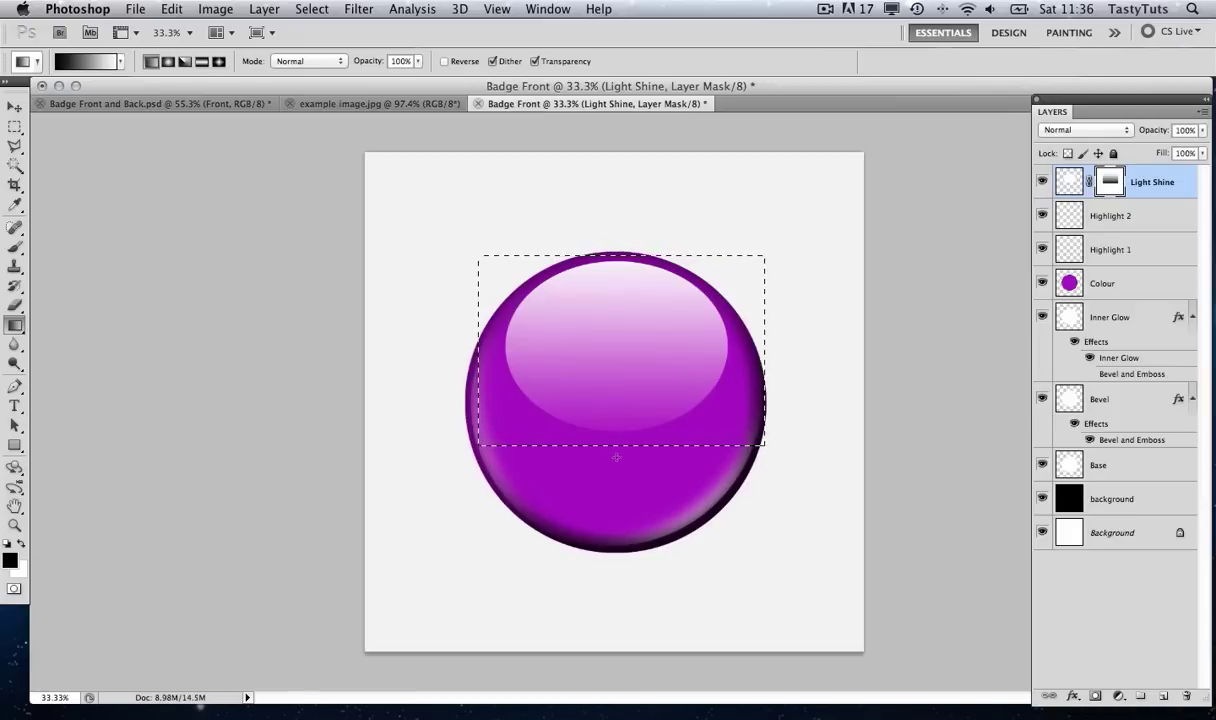
{"action": "left_click_drag", "start_coordinate": [618, 324], "coordinate": [608, 209]}
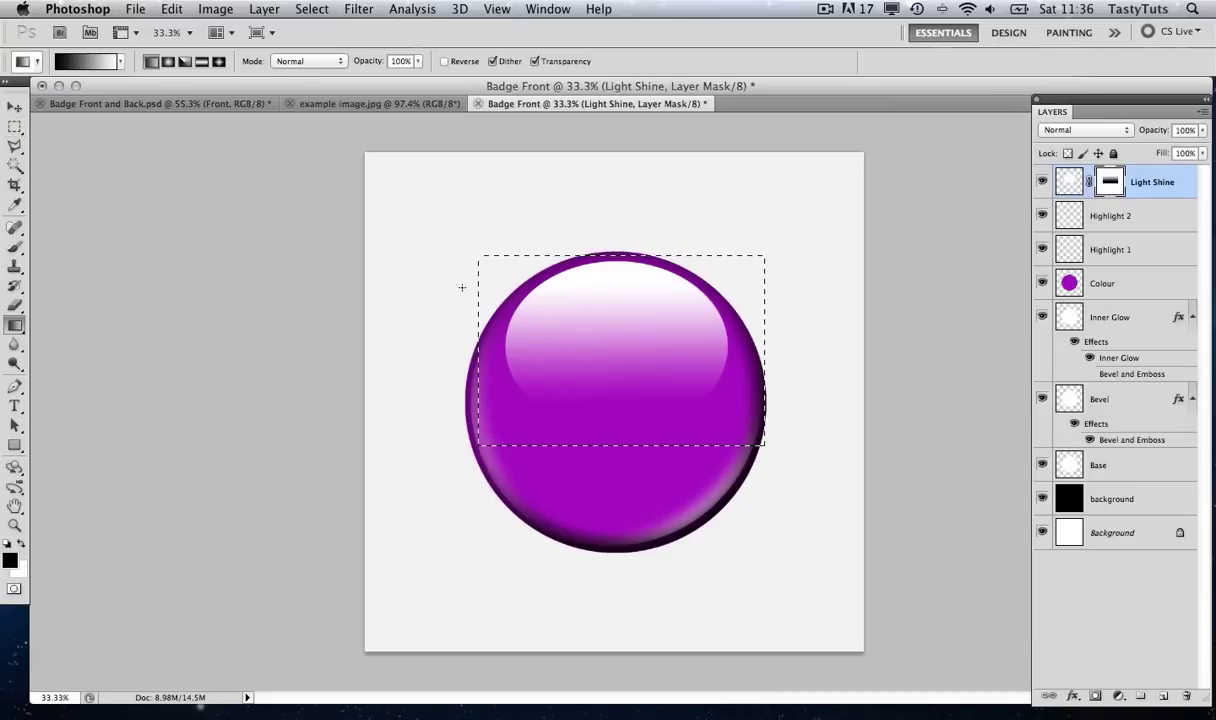
{"action": "key", "text": "super+d"}
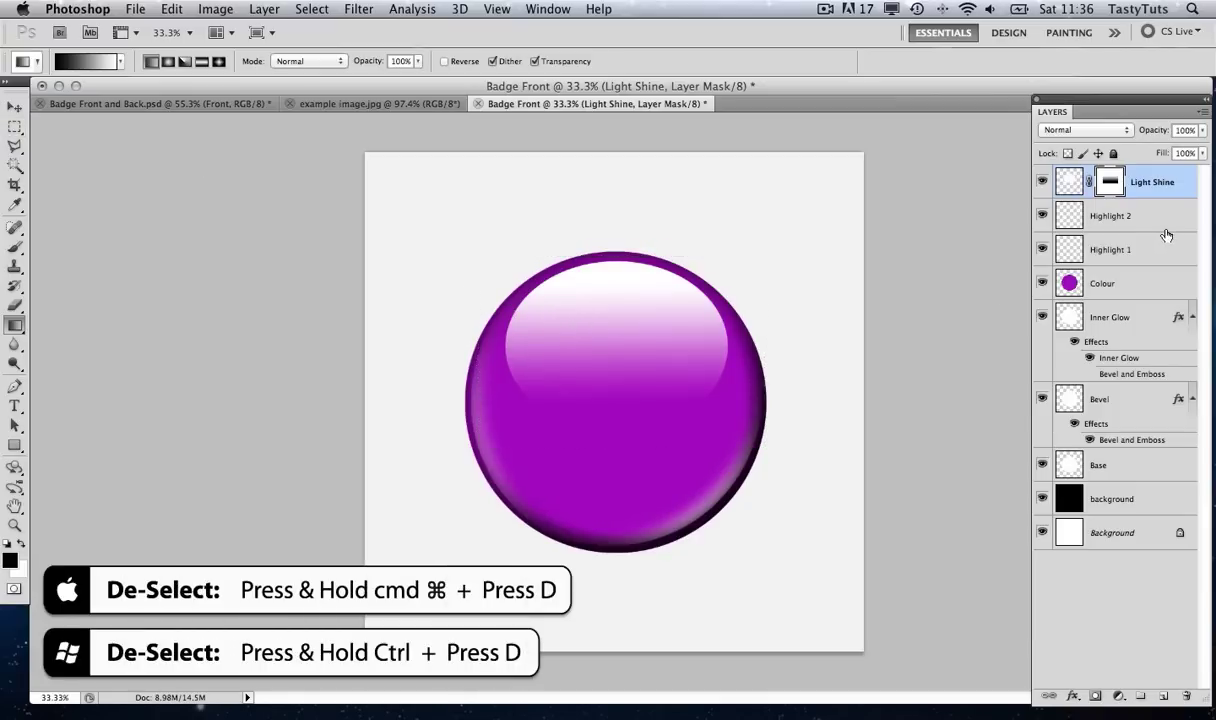
Try moving the Light Shine artwork slightly down within the badge, and undo the move.
{"action": "left_click", "coordinate": [1066, 183]}
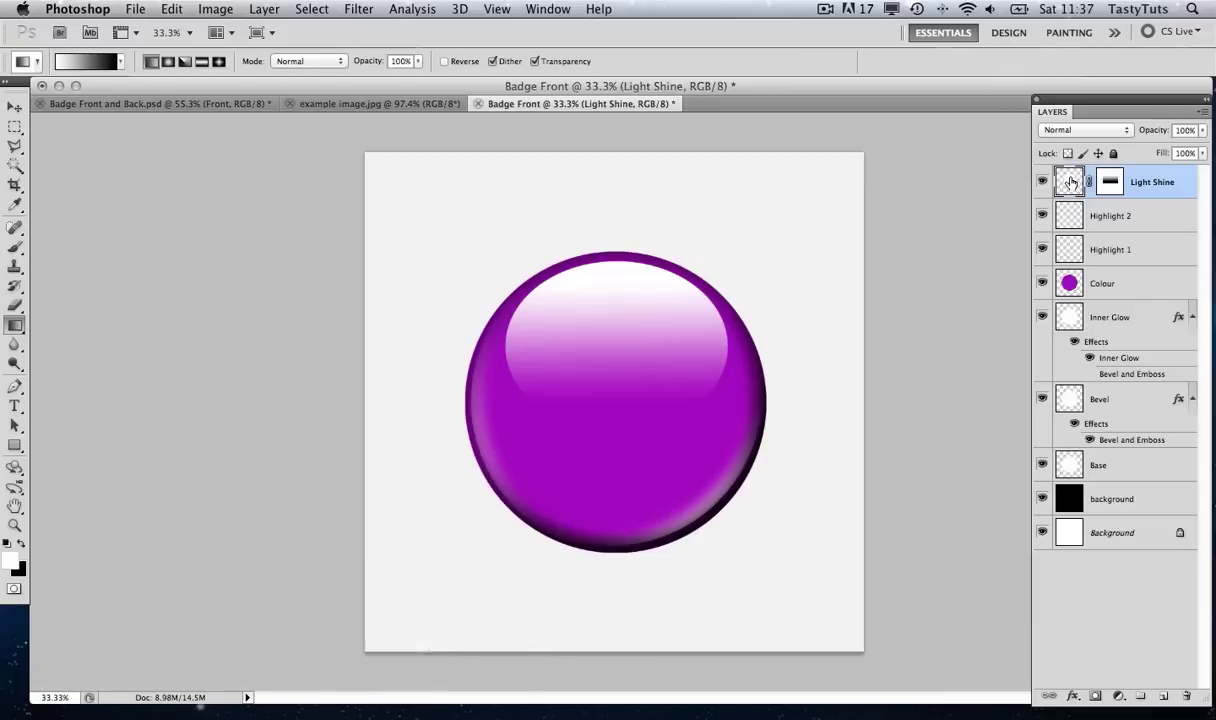
{"action": "key", "text": "v"}
{"action": "left_click_drag", "start_coordinate": [619, 272], "coordinate": [639, 306]}
{"action": "key", "text": "super+z"}
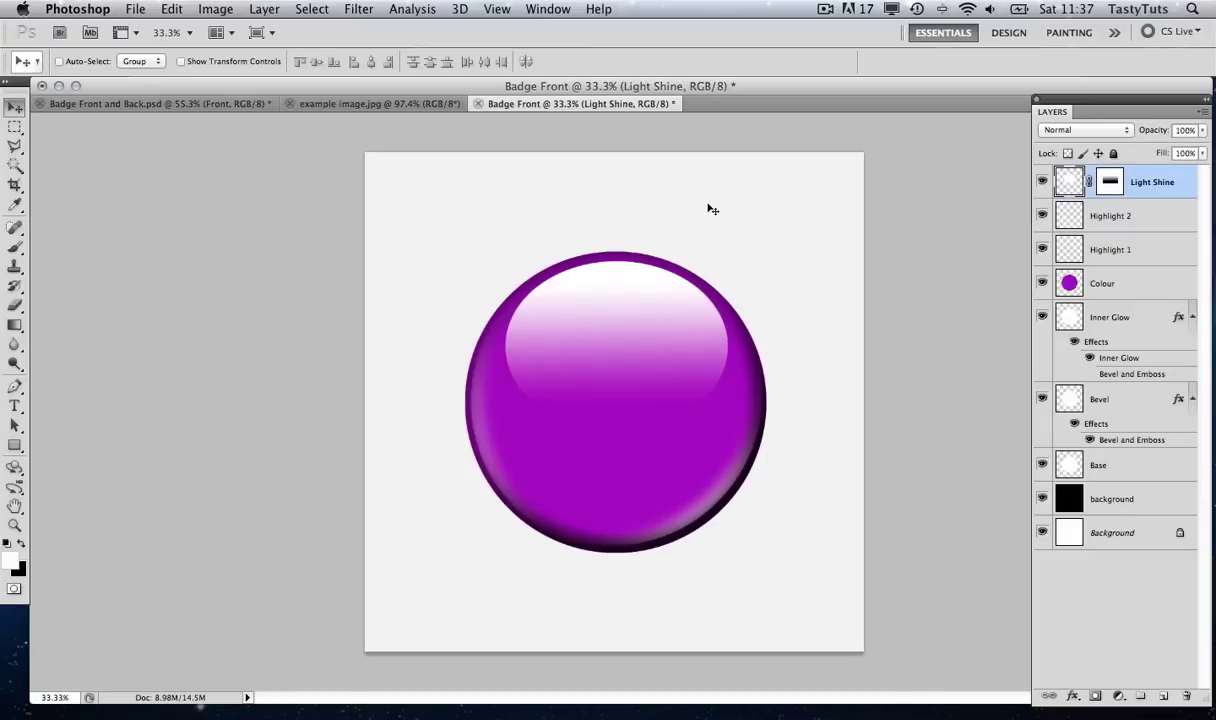
Set the Light Shine layer's opacity to 90%, leaving that layer selected.
{"action": "left_click", "coordinate": [1190, 130]}
{"action": "type", "text": "90"}
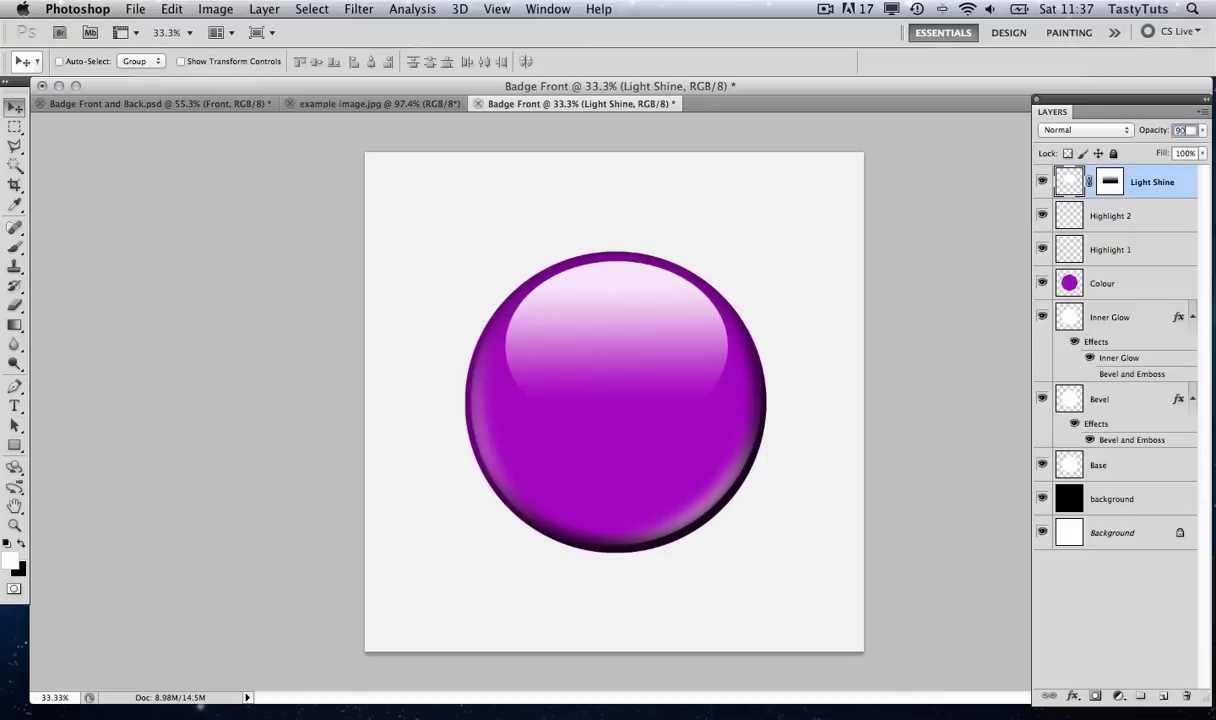
{"action": "left_click", "coordinate": [1095, 205]}
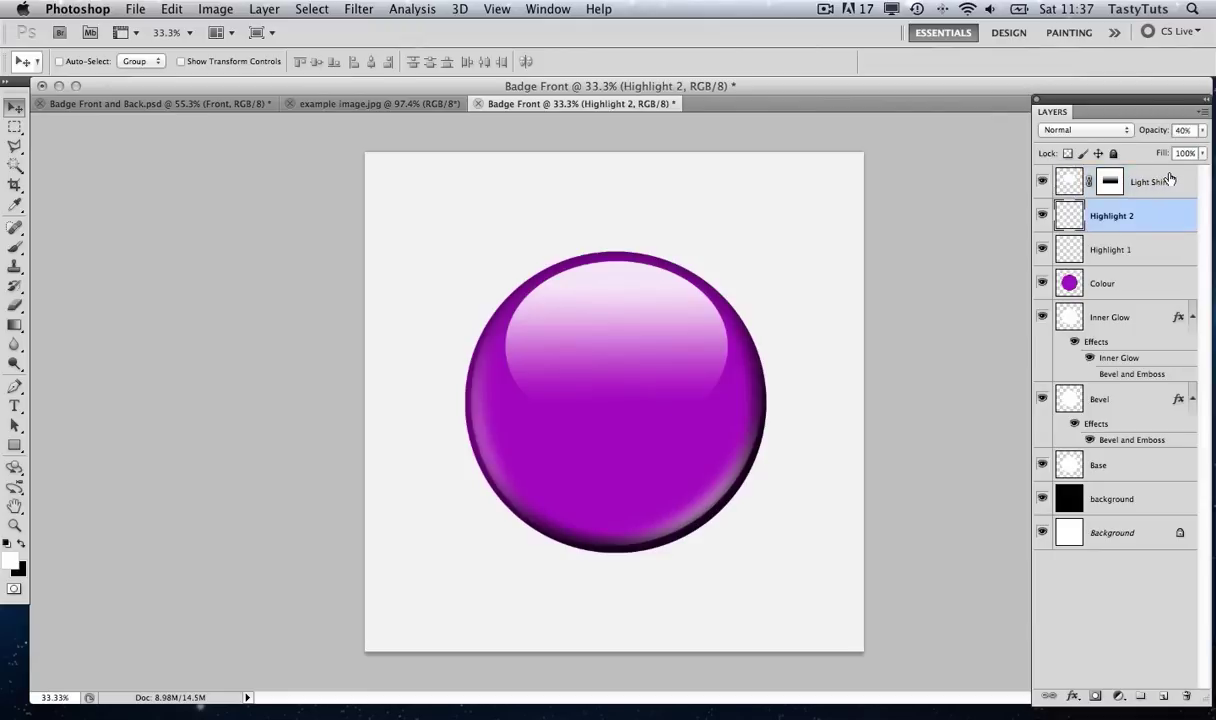
{"action": "left_click", "coordinate": [1170, 180]}
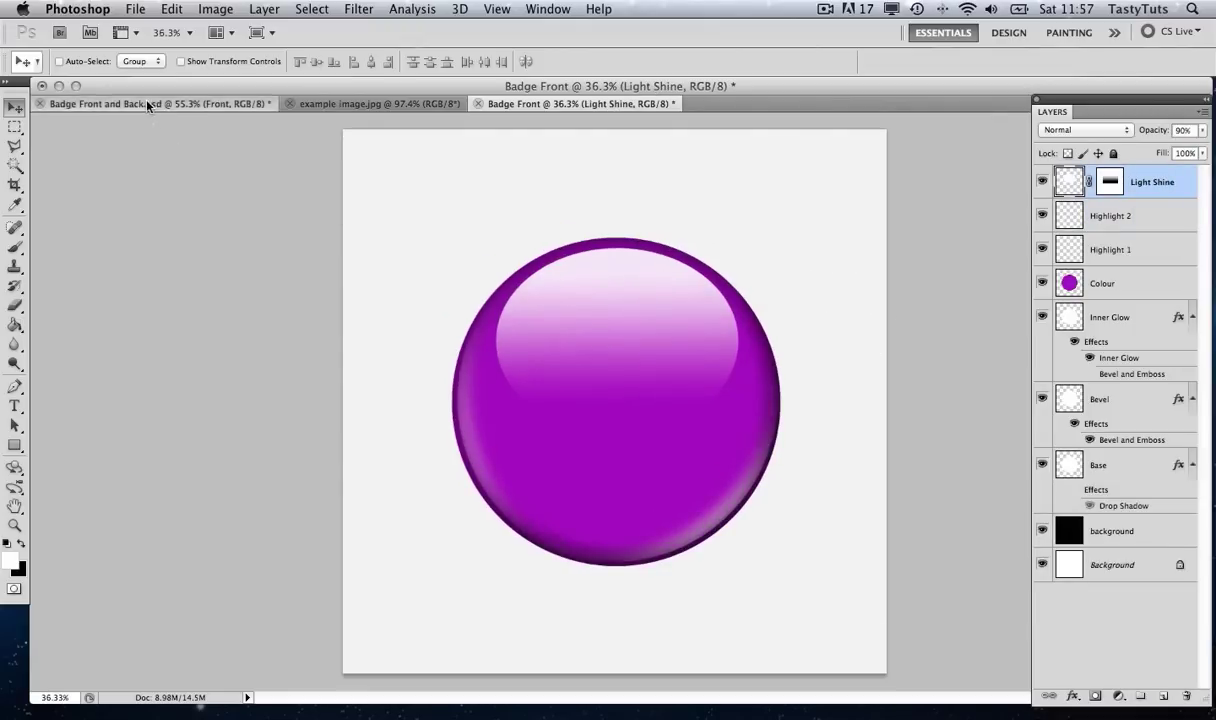
Check the finished design in Badge Front and Back.psd, and create a layer named Strips above Light Shine in Badge Front.
{"action": "left_click", "coordinate": [139, 100]}
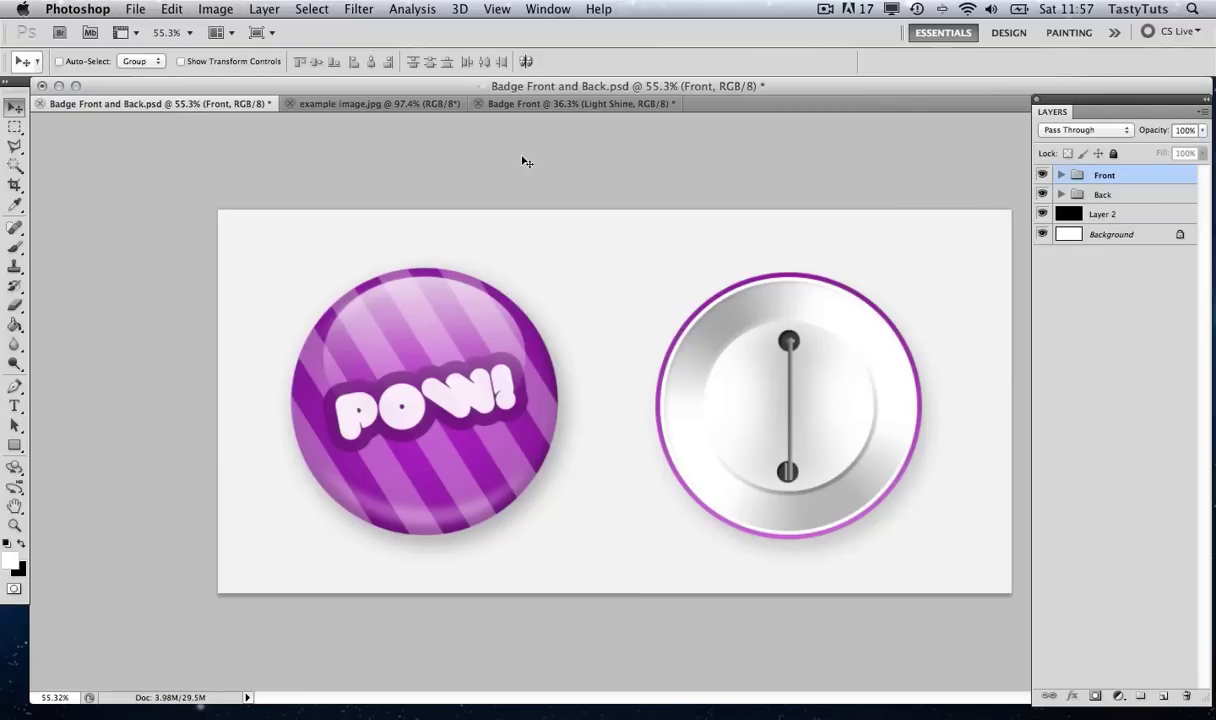
{"action": "left_click", "coordinate": [555, 100]}
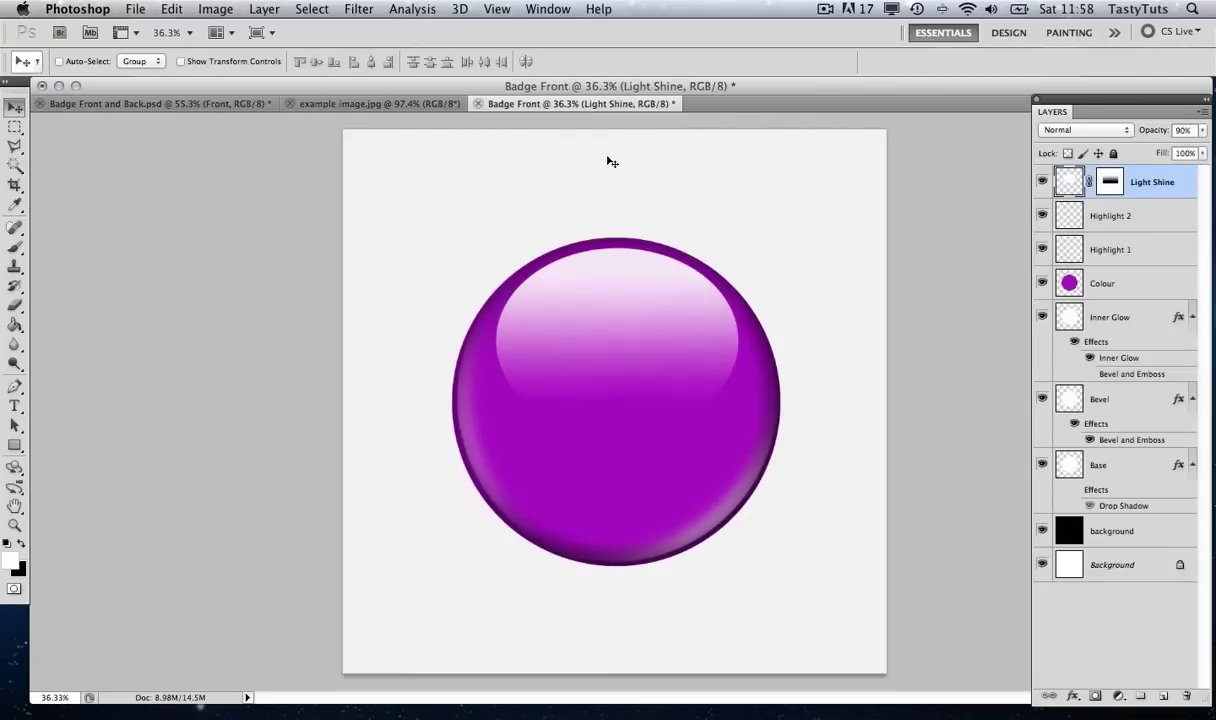
{"action": "key", "text": "super+shift+n"}
{"action": "type", "text": "S"}
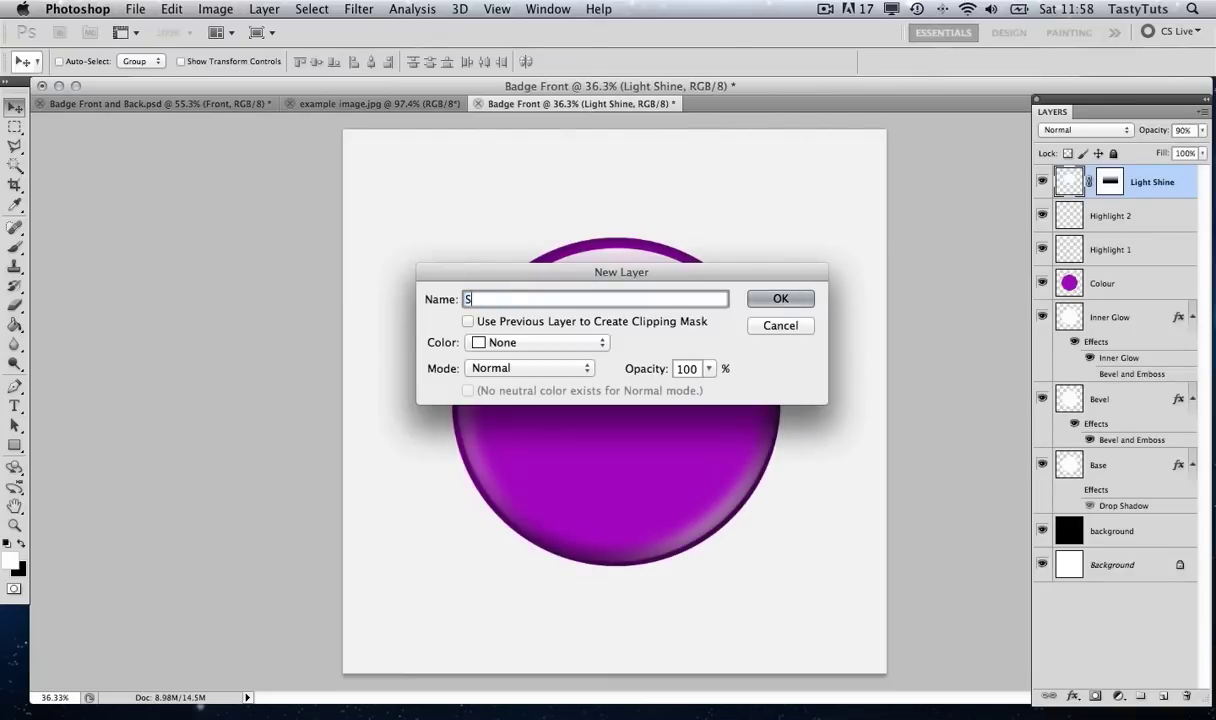
{"action": "type", "text": "trips"}
{"action": "left_click", "coordinate": [776, 302]}
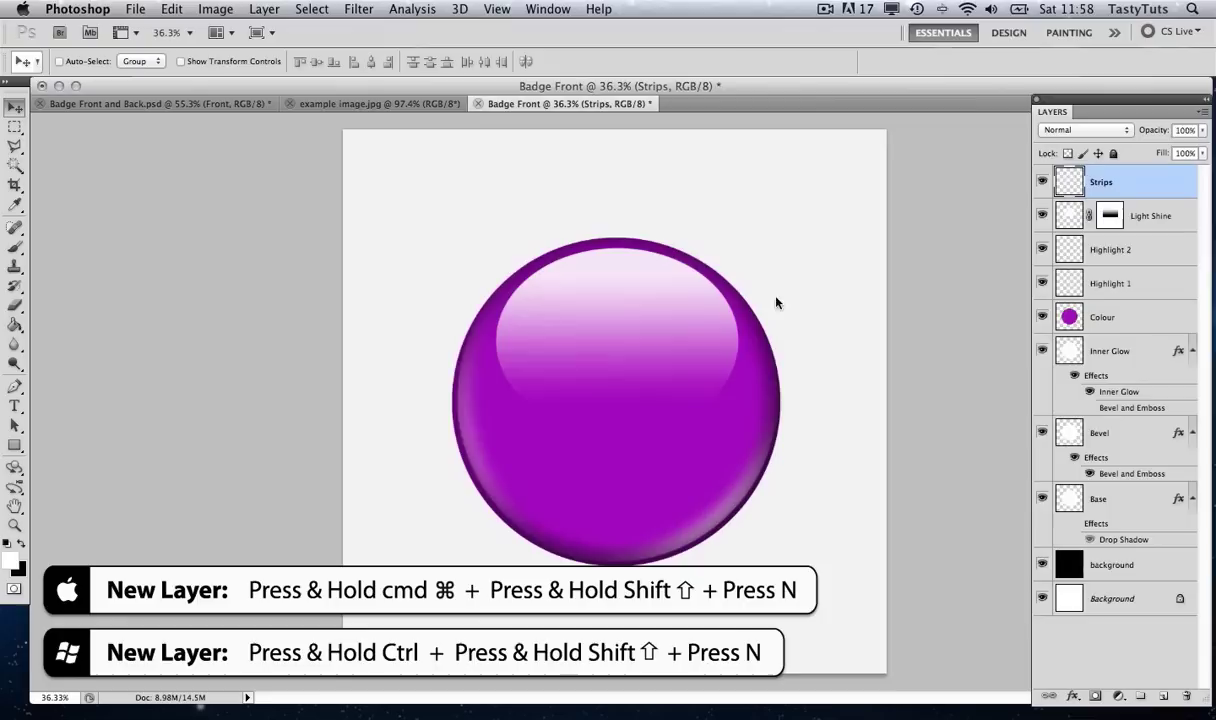
Draw a tall, narrow rectangular selection along the badge's left side on Strips, fill it with white, and deselect.
{"action": "left_click", "coordinate": [15, 126]}
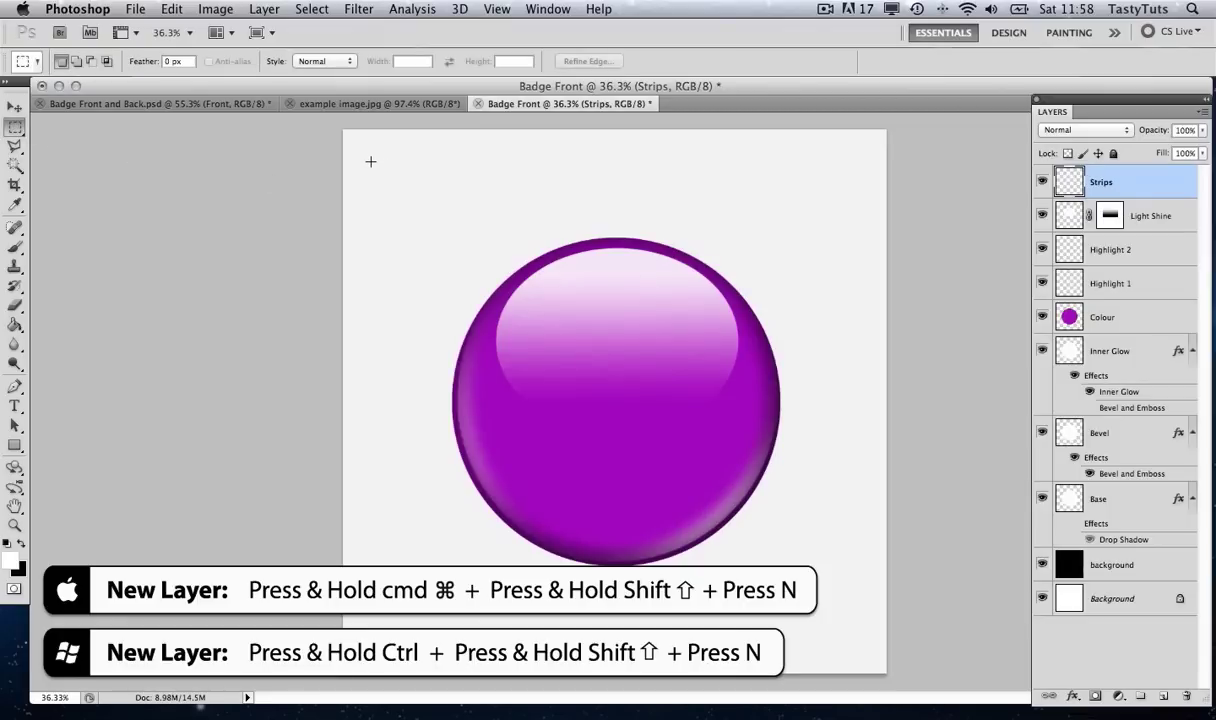
{"action": "left_click_drag", "start_coordinate": [435, 169], "coordinate": [456, 599]}
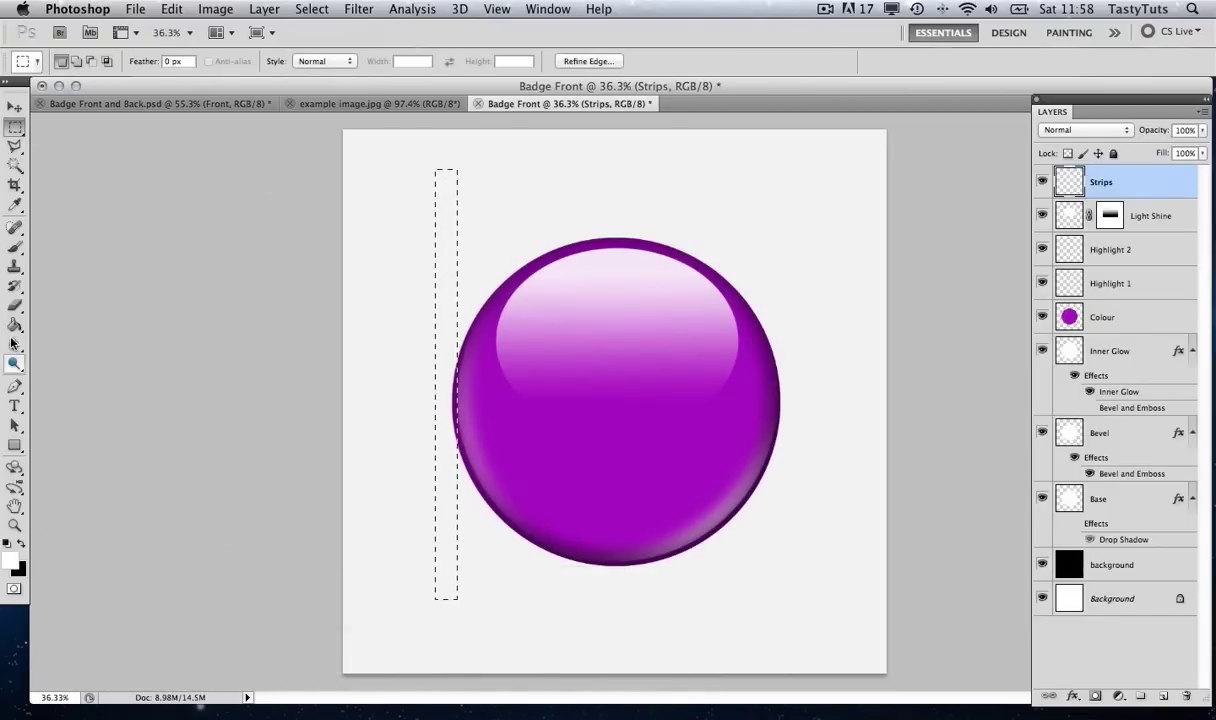
{"action": "key", "text": "g"}
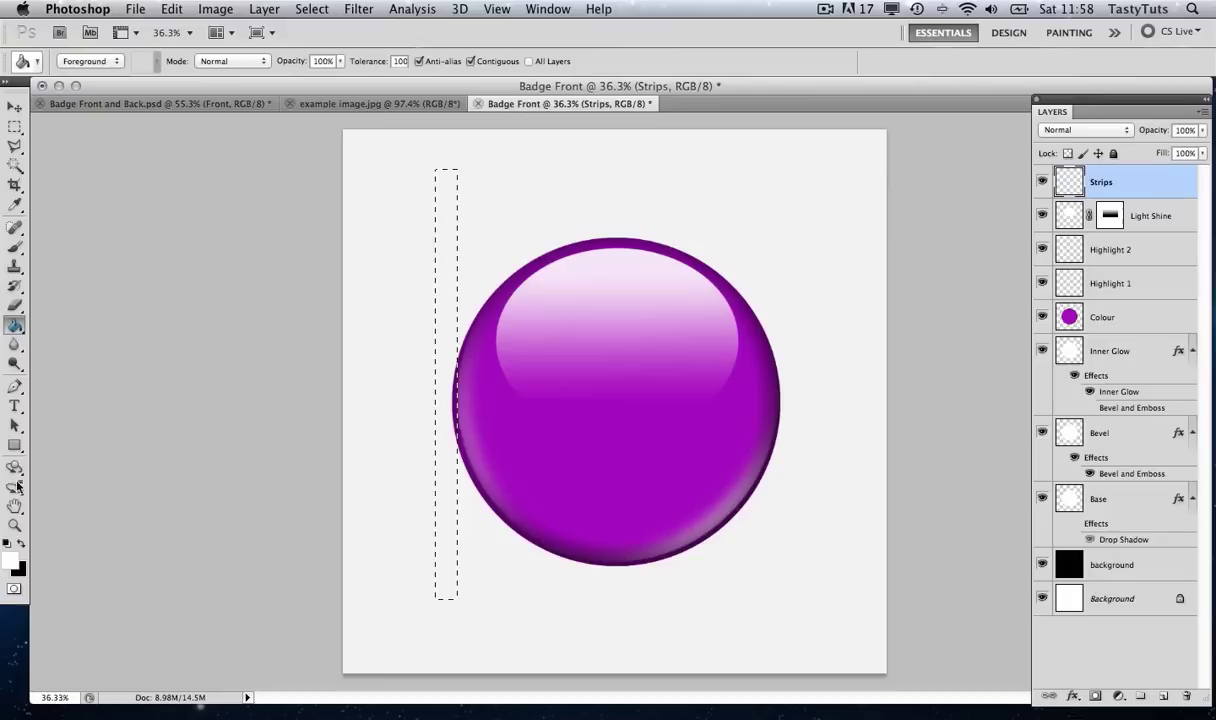
{"action": "left_click", "coordinate": [443, 302]}
{"action": "key", "text": "m"}
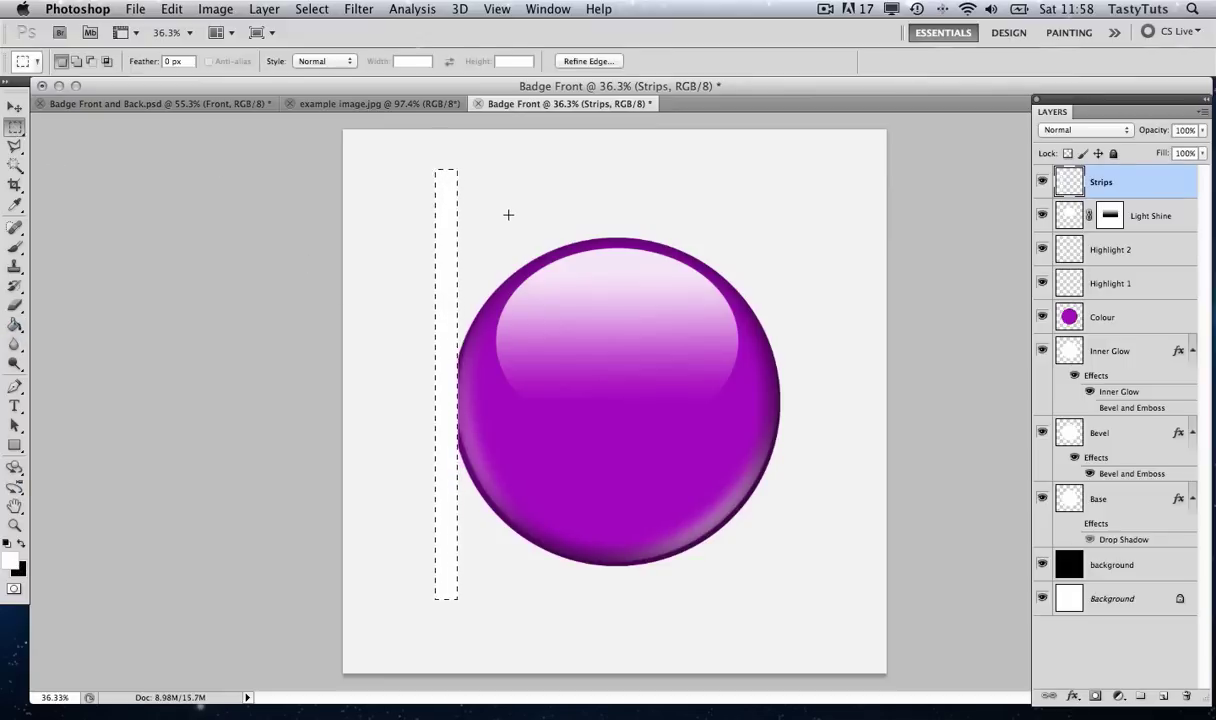
{"action": "key", "text": "super+d"}
Shift the white strip onto the badge's left edge and duplicate it six times at even spacing across the badge.
{"action": "key", "text": "v"}
{"action": "left_click_drag", "start_coordinate": [442, 280], "coordinate": [470, 282]}
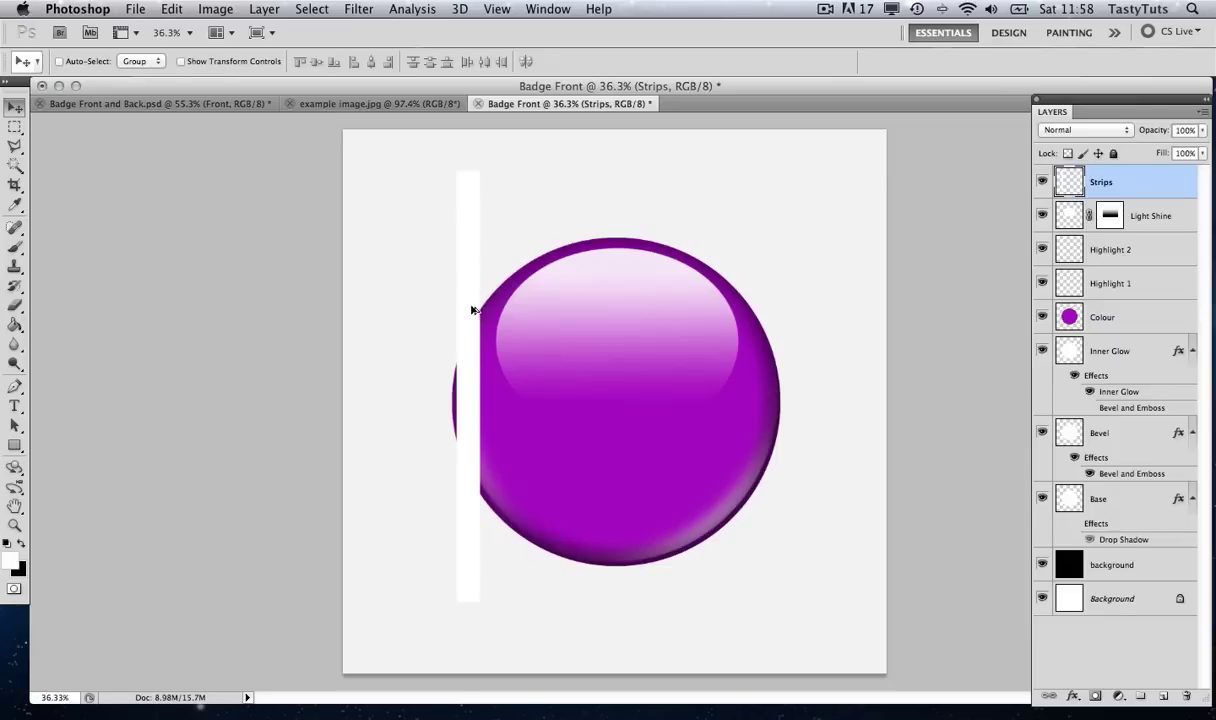
{"action": "left_click_drag", "start_coordinate": [471, 310], "coordinate": [785, 381]}
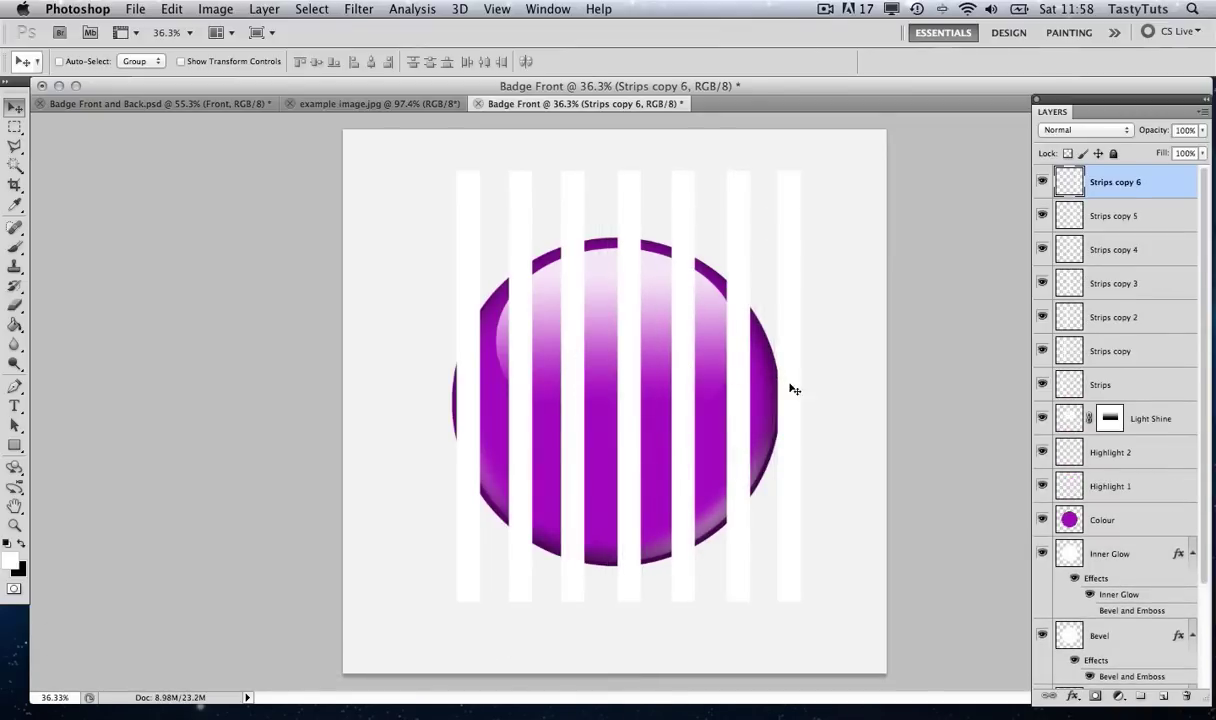
Select all seven strip layers, from Strips to Strips copy 6, and merge them into one layer.
{"action": "left_click", "coordinate": [1134, 386]}
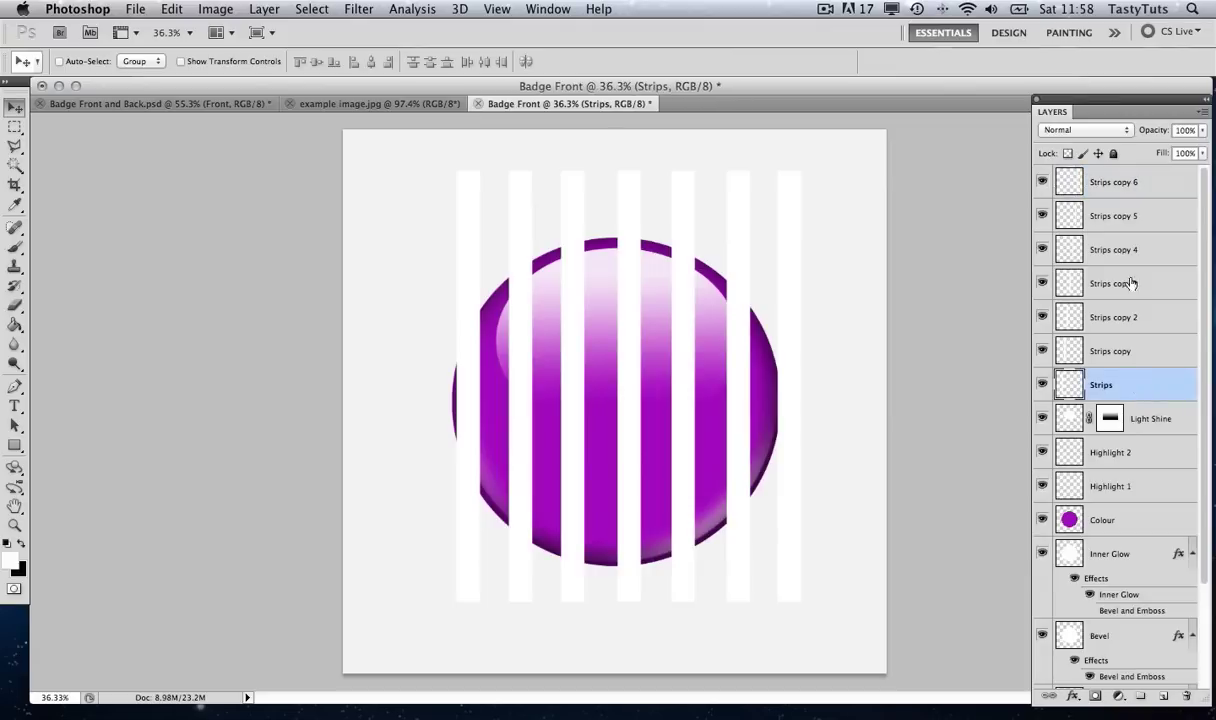
{"action": "left_click", "coordinate": [1155, 185]}
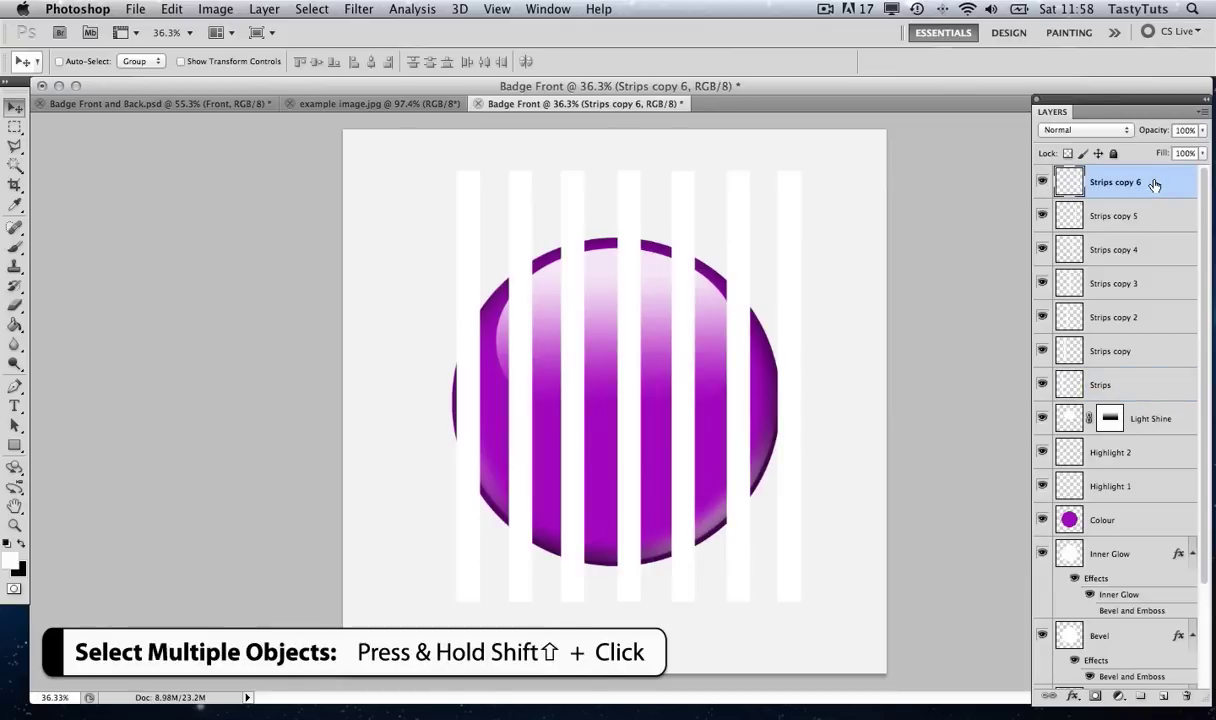
{"action": "left_click", "coordinate": [1149, 389], "text": "shift"}
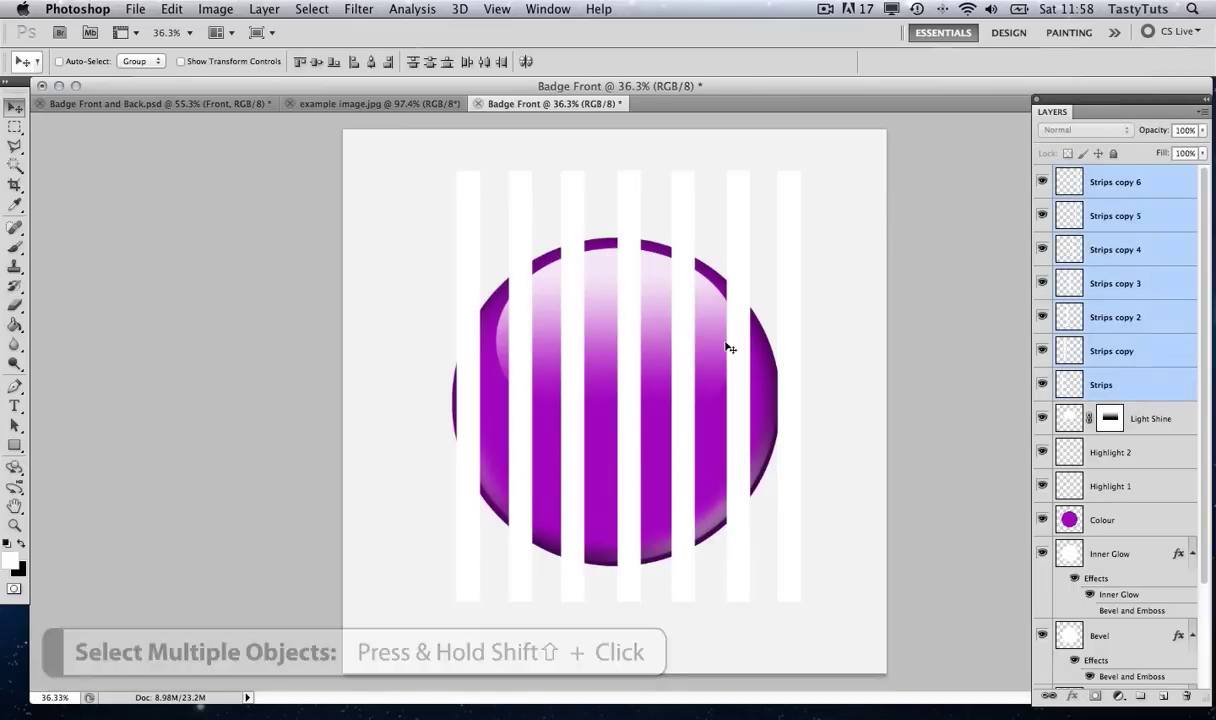
{"action": "key", "text": "super+e"}
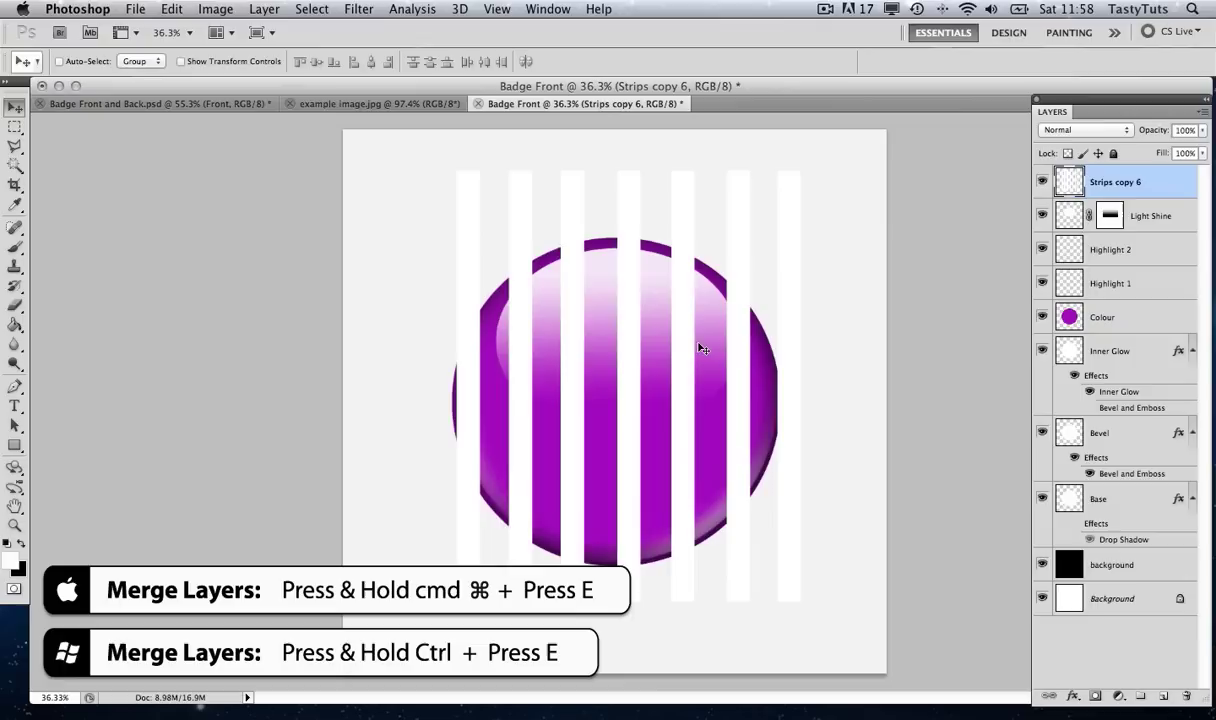
Rotate the merged stripes to about -27.7° and scale them proportionally from the centre to about 118.64%.
{"action": "key", "text": "super+t"}
{"action": "left_click_drag", "start_coordinate": [850, 266], "coordinate": [775, 175]}
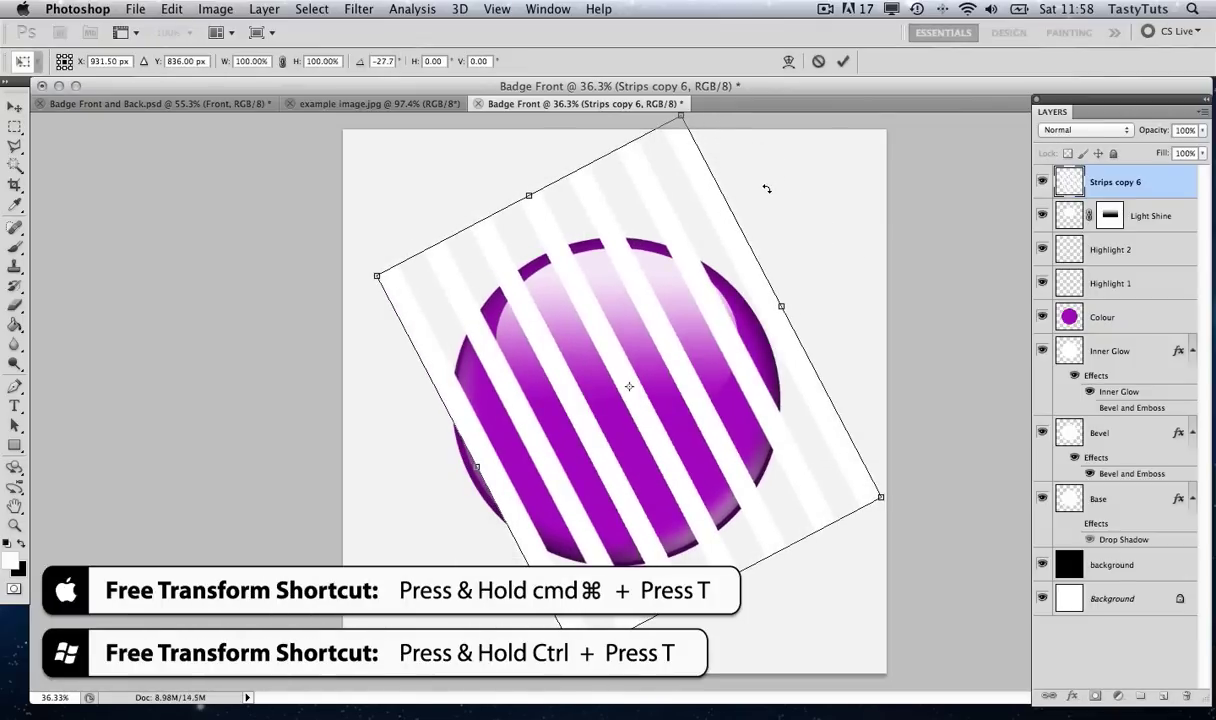
{"action": "left_click_drag", "start_coordinate": [887, 503], "coordinate": [931, 513]}
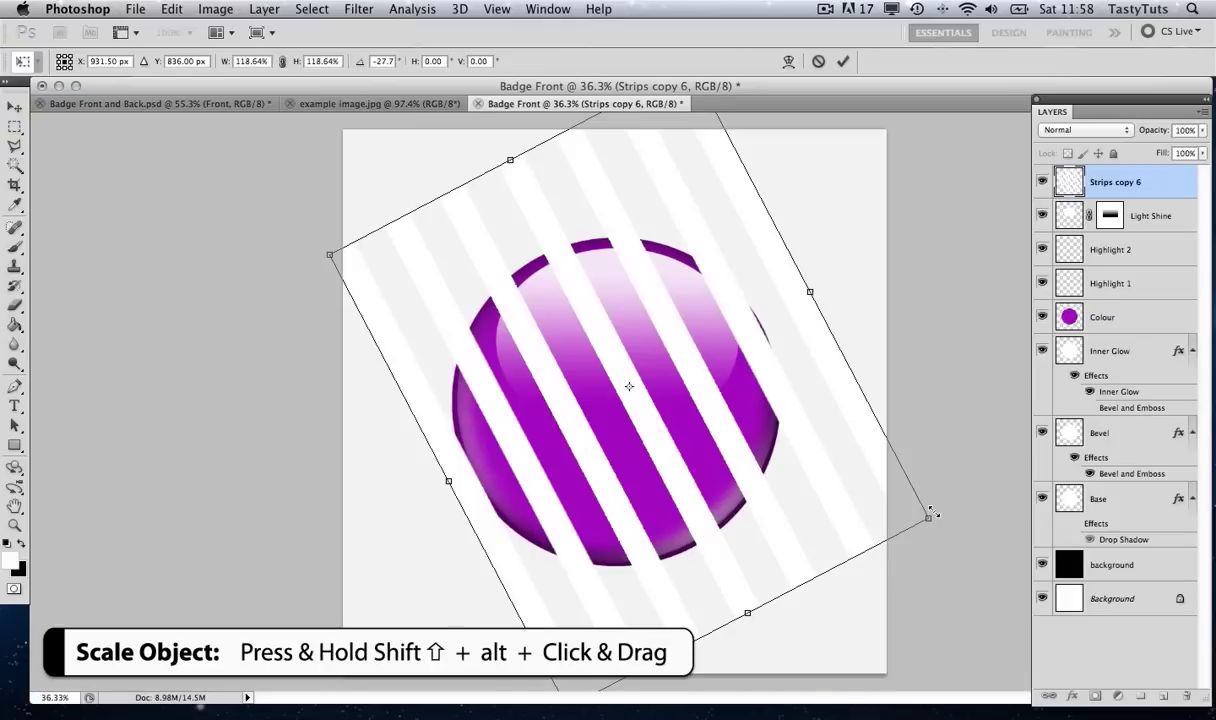
{"action": "key", "text": "Return"}
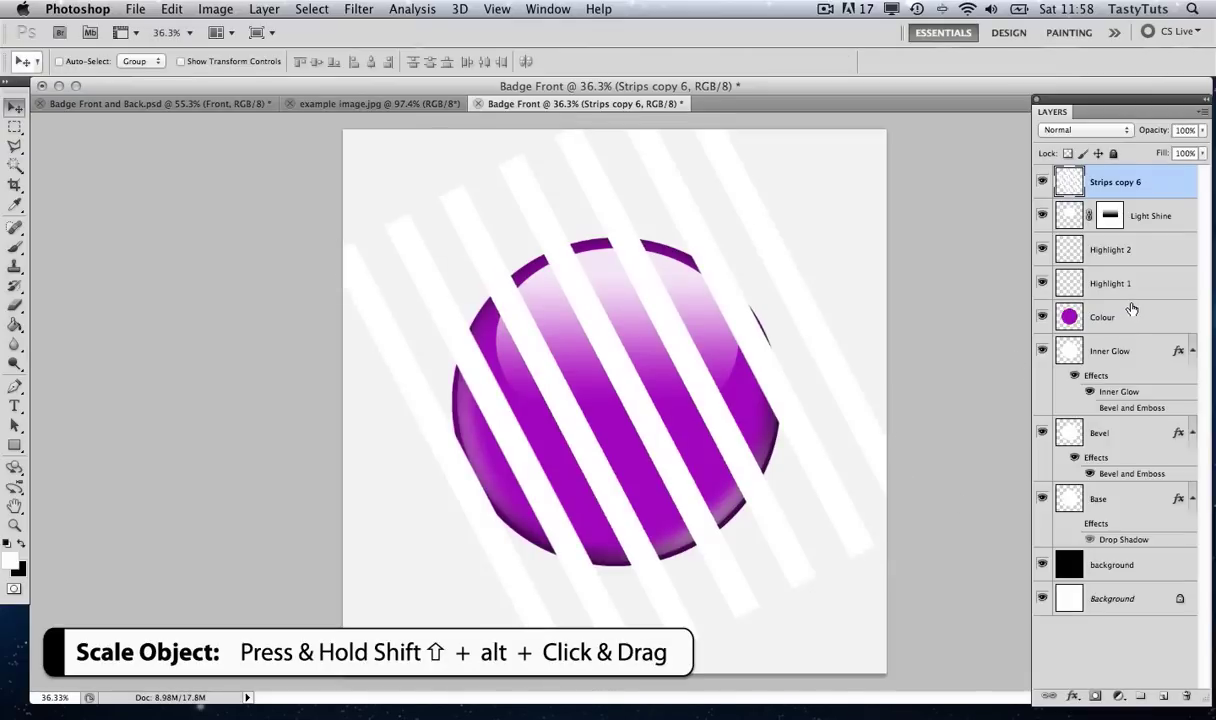
Select the badge circle from the Colour layer with the Magic Wand and use it as a layer mask on the stripes.
{"action": "left_click", "coordinate": [1088, 310]}
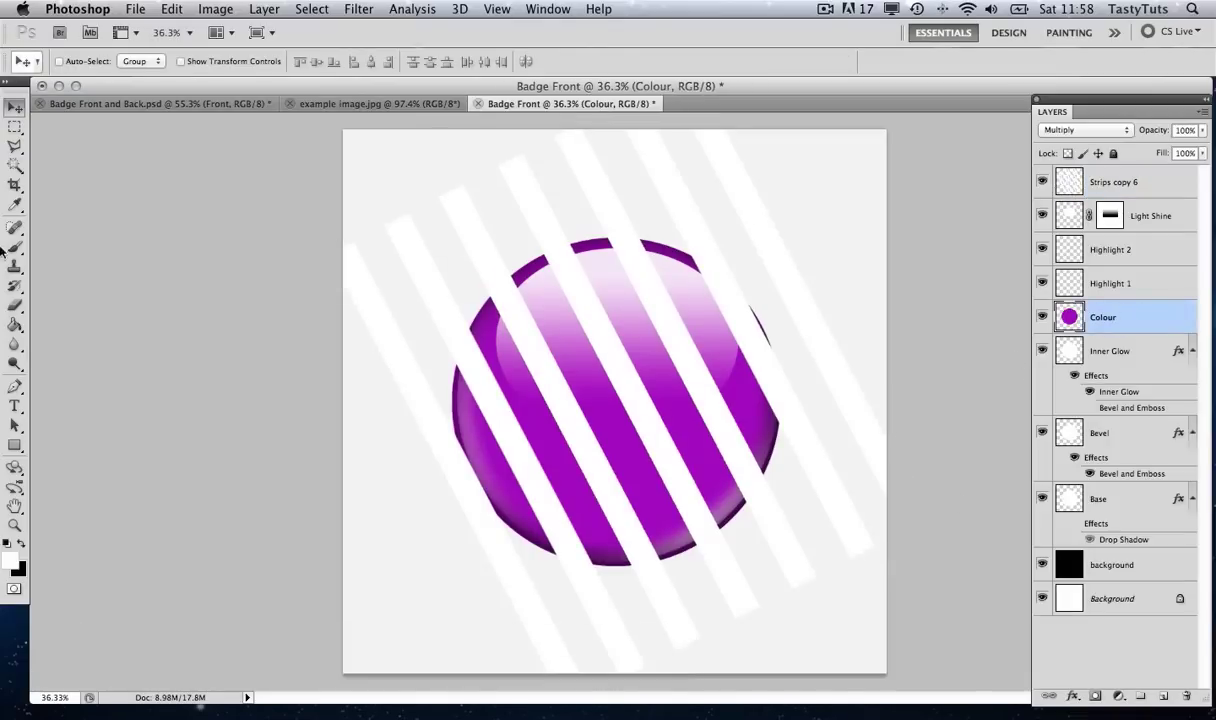
{"action": "left_click", "coordinate": [15, 165]}
{"action": "left_click", "coordinate": [618, 340]}
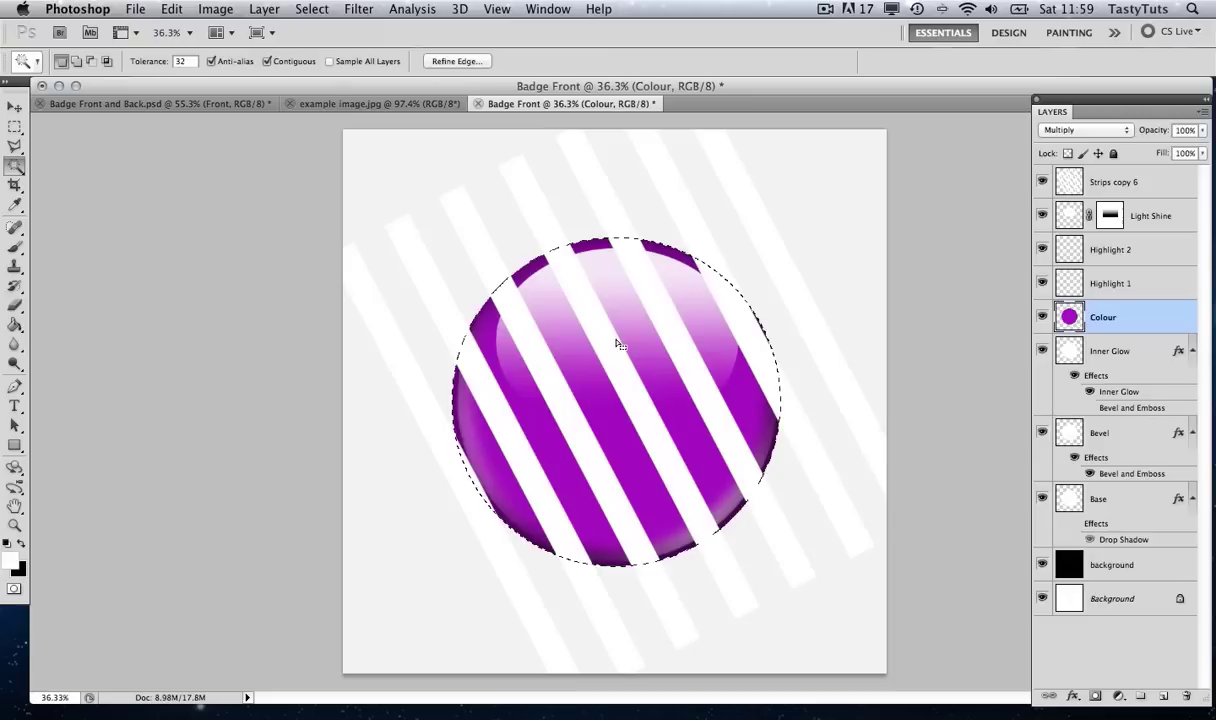
{"action": "left_click", "coordinate": [1156, 190]}
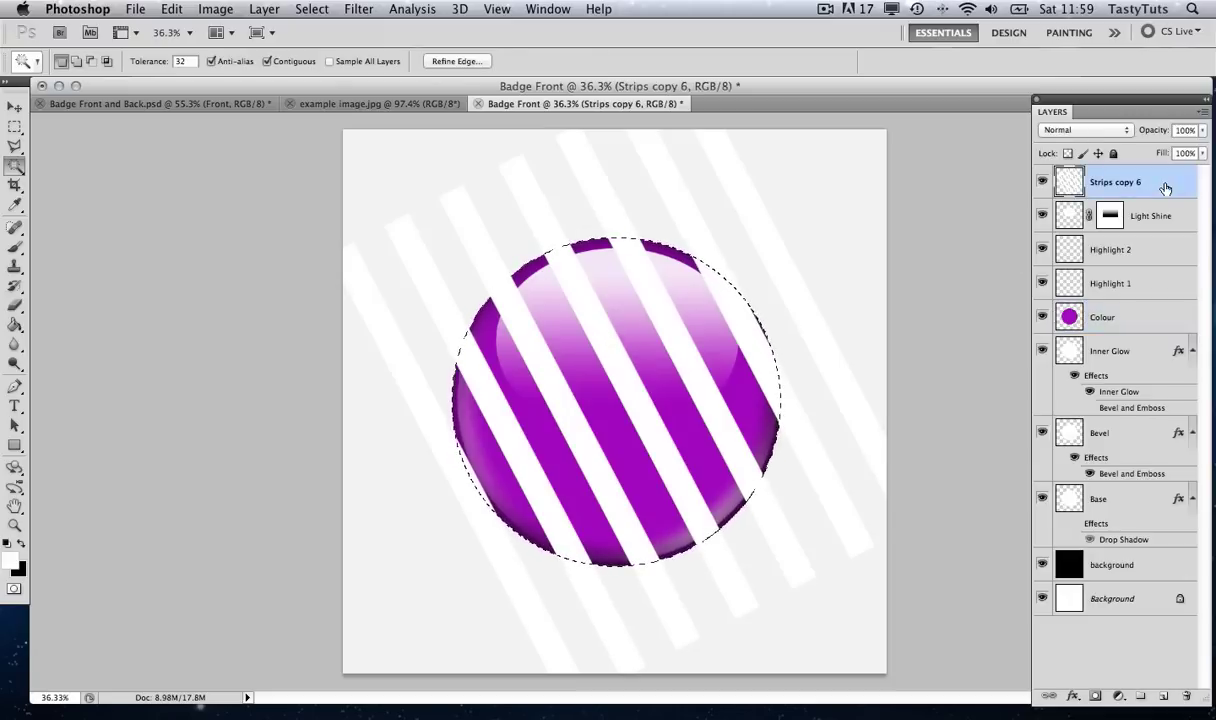
{"action": "left_click", "coordinate": [1095, 697]}
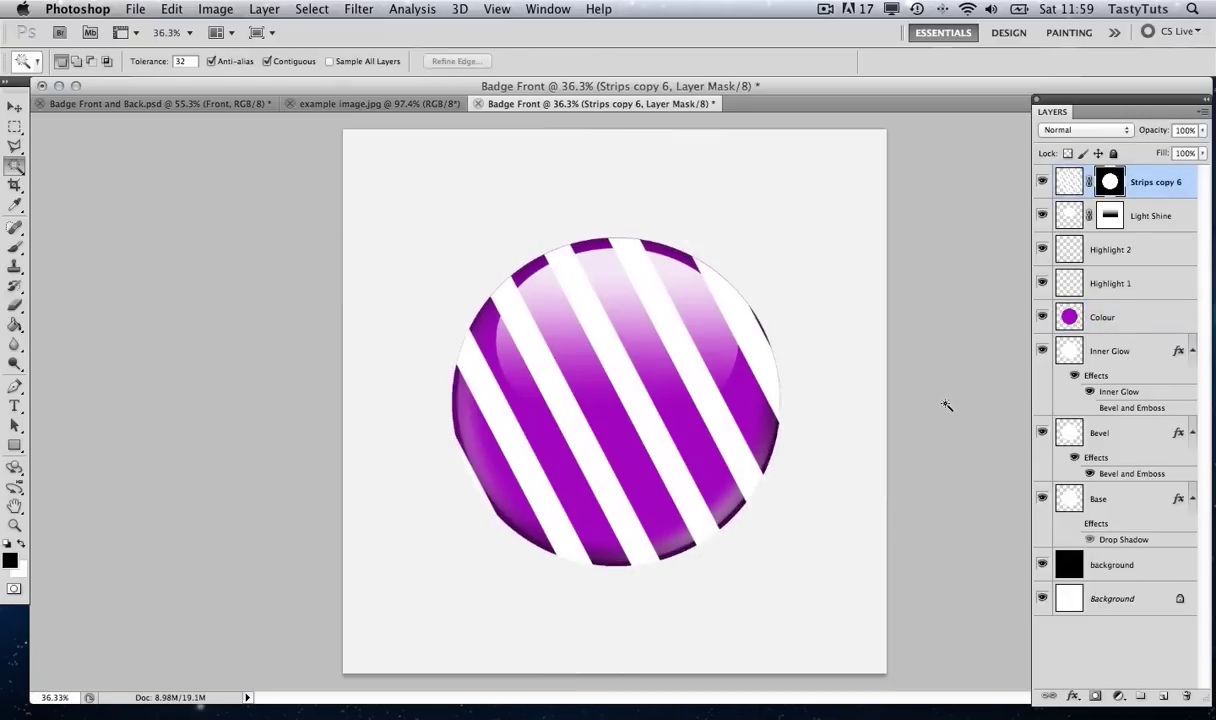
Lower the masked stripes layer's opacity to 28%, and make Highlight 2 the active layer with the Move tool ready.
{"action": "left_click", "coordinate": [1204, 131]}
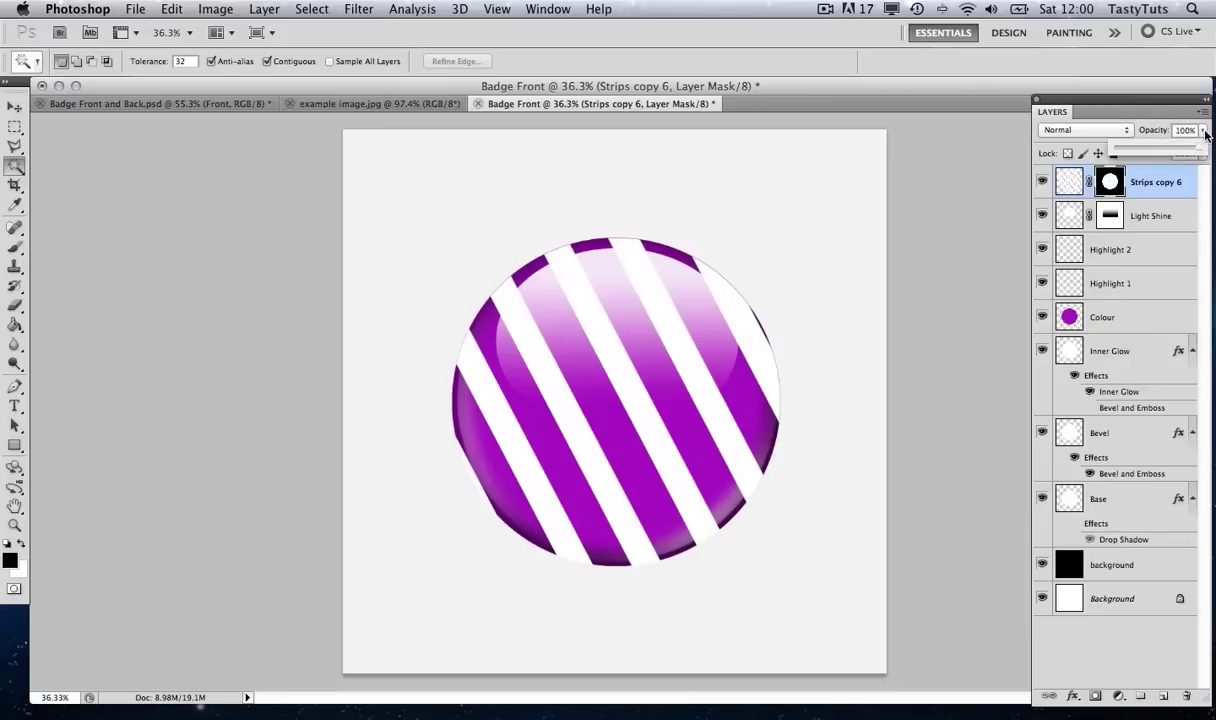
{"action": "left_click_drag", "start_coordinate": [1206, 135], "coordinate": [1137, 148]}
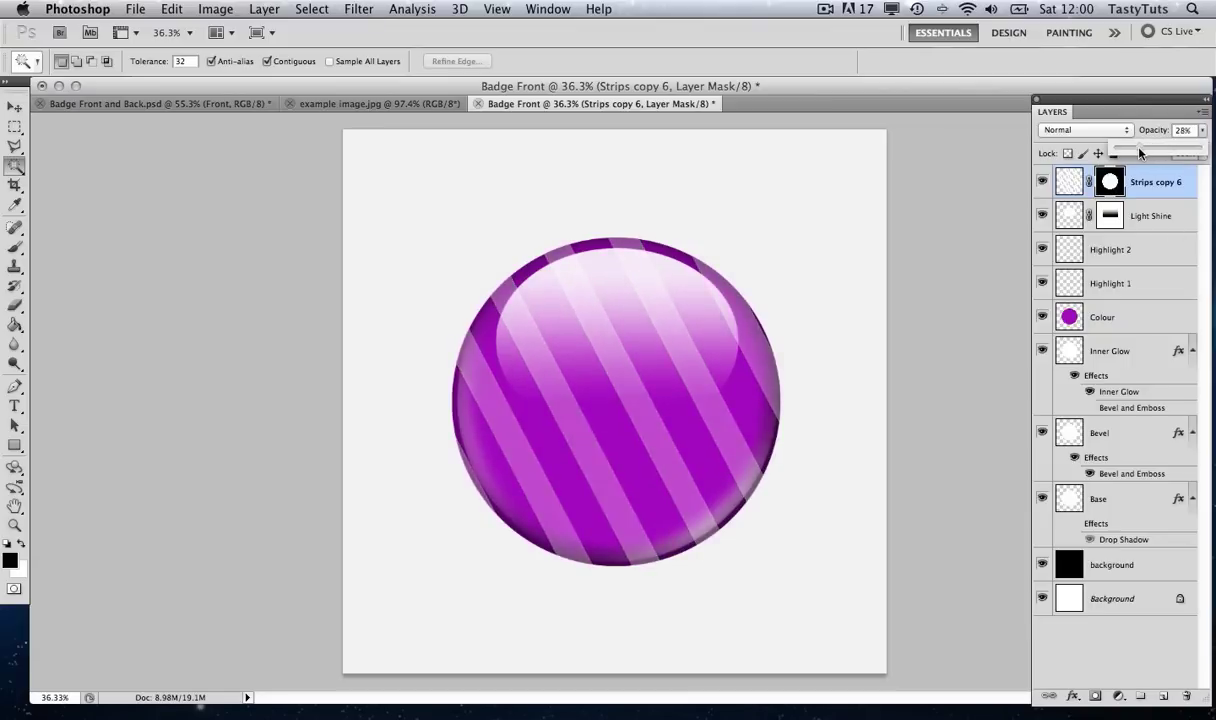
{"action": "left_click", "coordinate": [14, 106]}
{"action": "left_click", "coordinate": [1118, 252]}
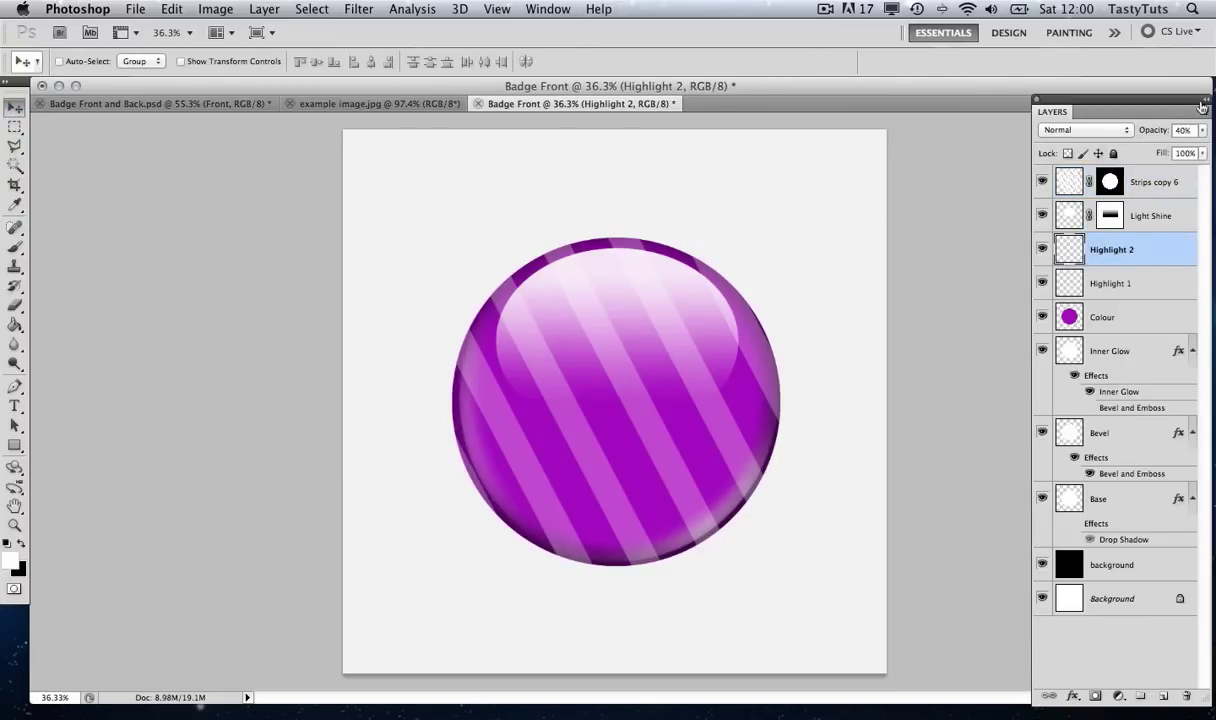
Set the Highlight 2 layer's opacity to 60% and nudge Highlight 1 slightly inward from the badge's rim.
{"action": "left_click", "coordinate": [1146, 128]}
{"action": "type", "text": "60"}
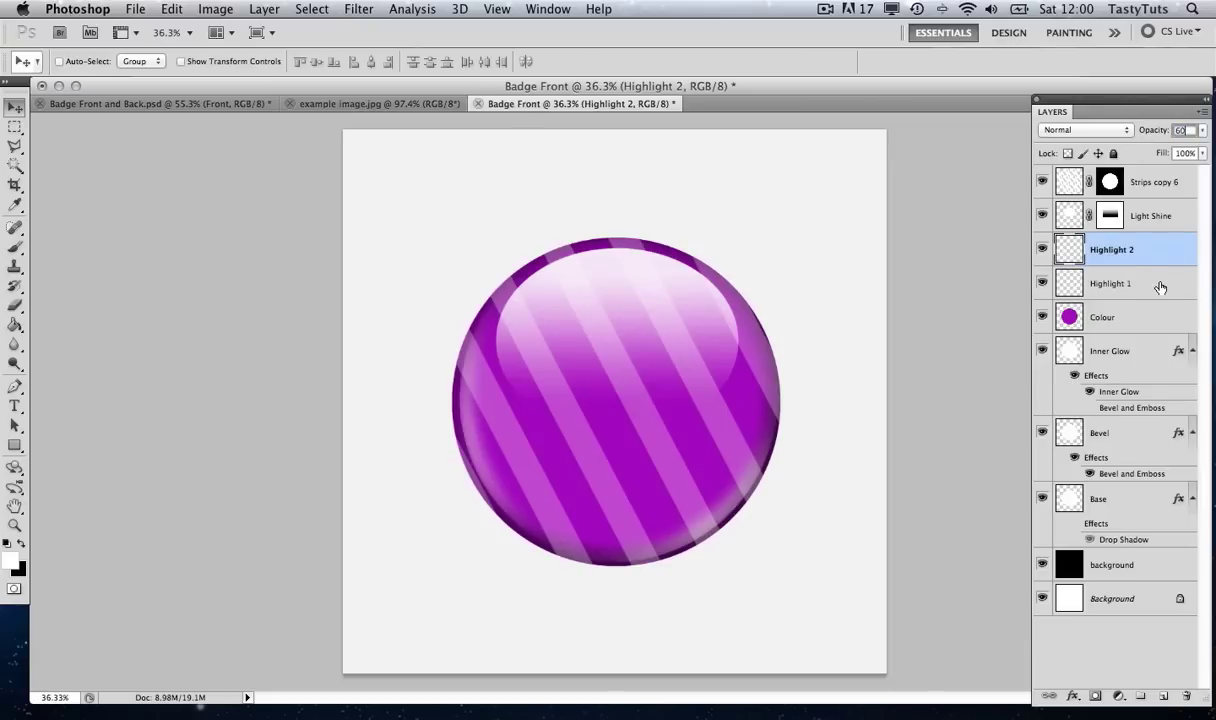
{"action": "left_click", "coordinate": [1160, 287]}
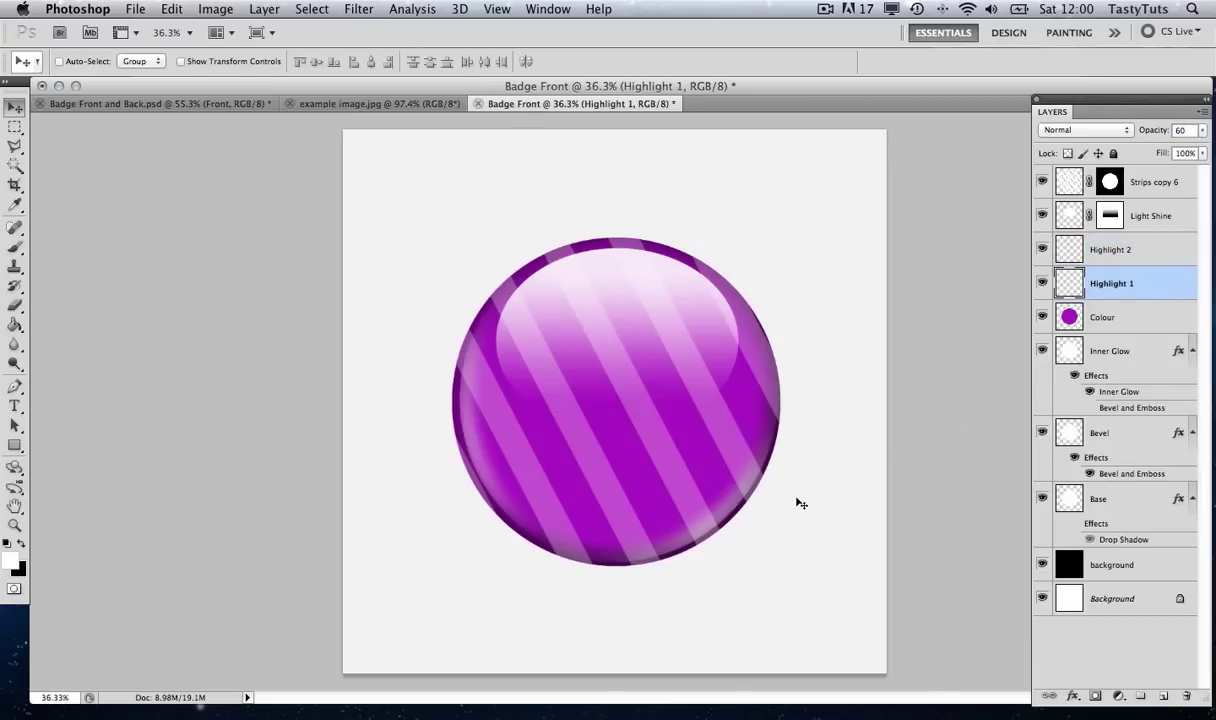
{"action": "key", "text": "Down"}
{"action": "key", "text": "Down"}
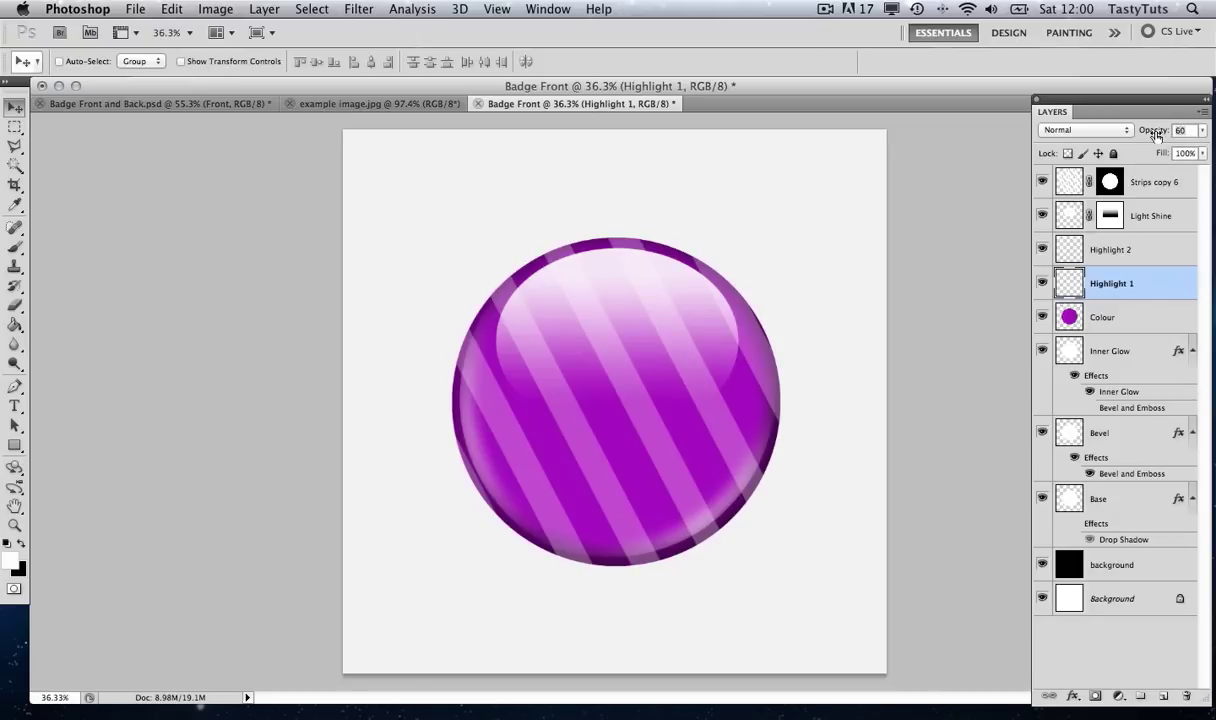
Move the Strips copy 6 layer below Light Shine and add the white text "POW!" directly above the stripes layer.
{"action": "left_click", "coordinate": [1168, 186]}
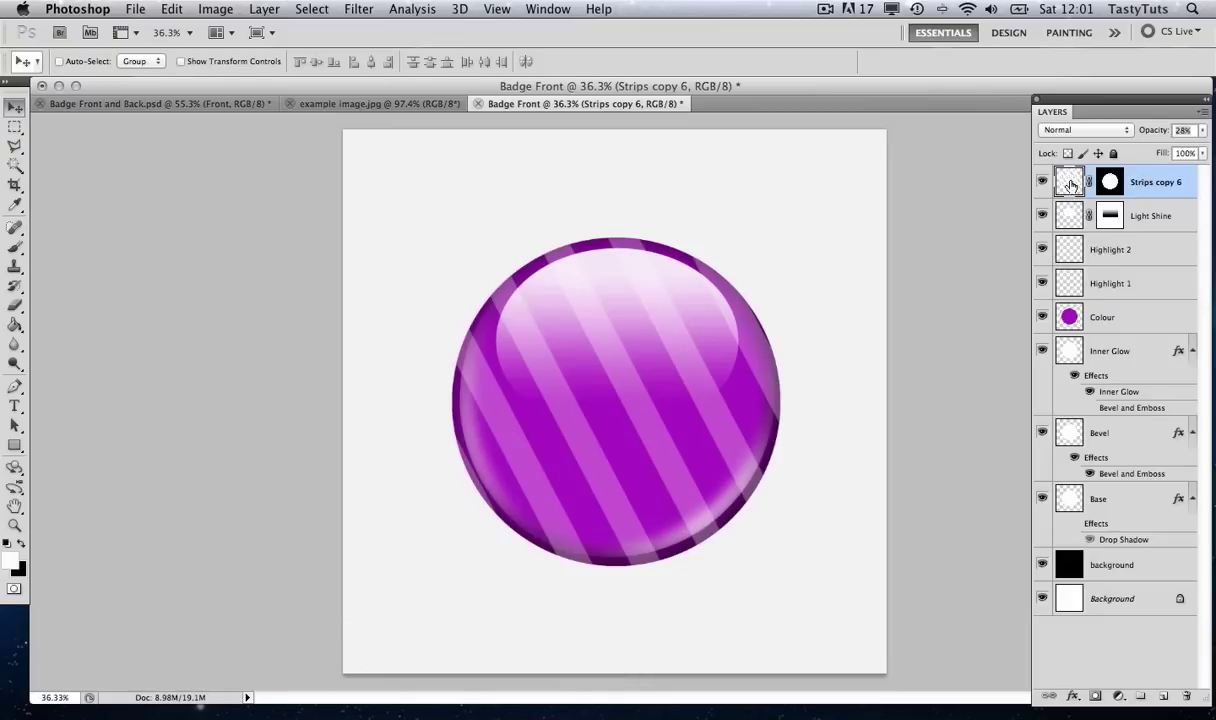
{"action": "left_click_drag", "start_coordinate": [1062, 180], "coordinate": [1065, 226]}
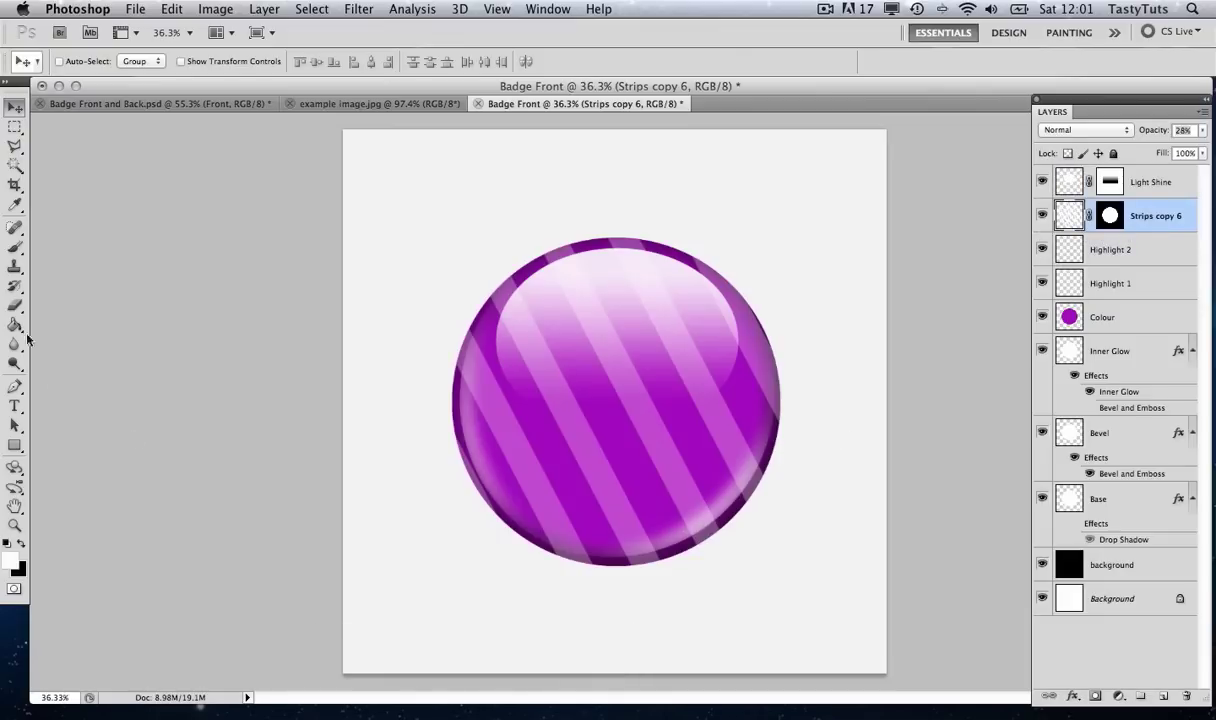
{"action": "left_click", "coordinate": [15, 405]}
{"action": "left_click", "coordinate": [516, 406]}
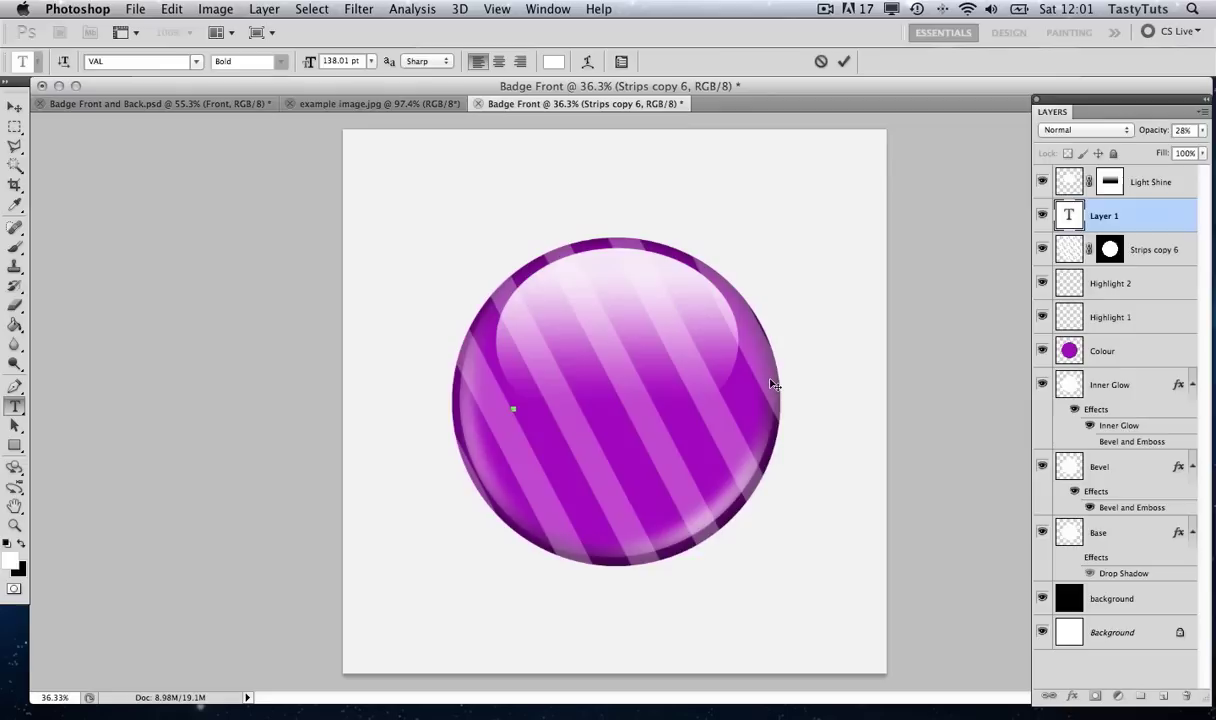
{"action": "type", "text": "POW!"}
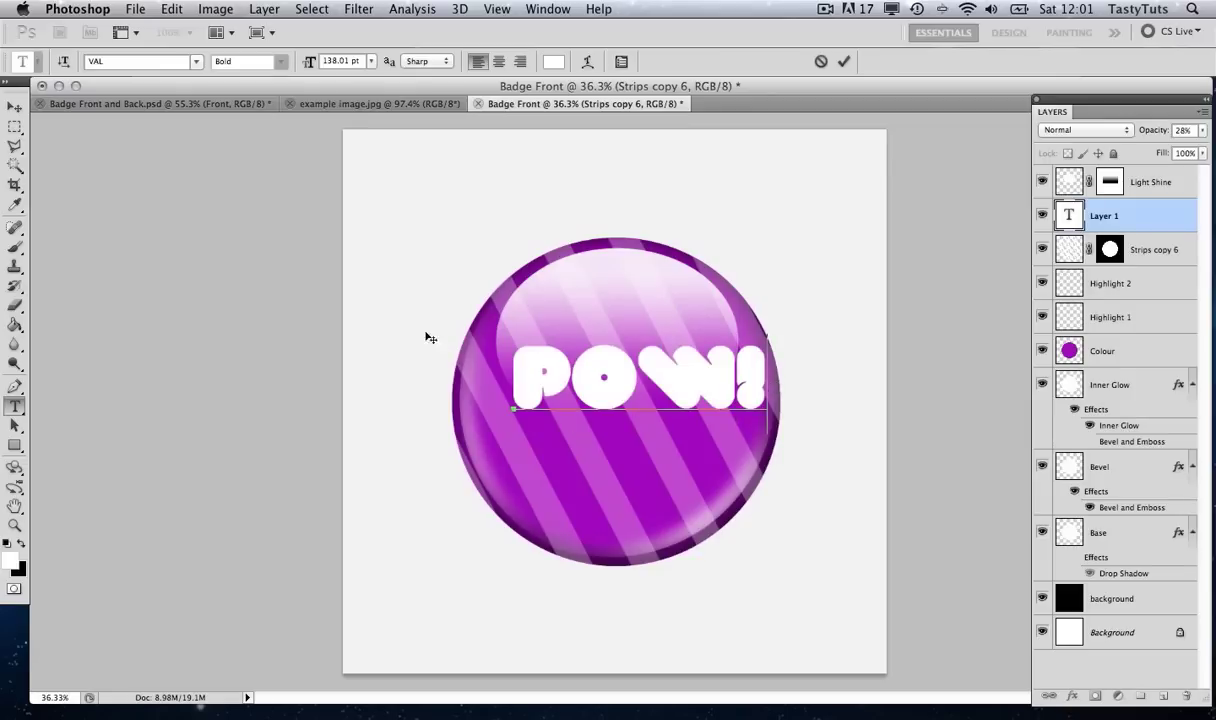
{"action": "key", "text": "super+Return"}
Rotate the POW! text slightly anticlockwise and move it to the middle of the badge.
{"action": "key", "text": "m"}
{"action": "key", "text": "super+t"}
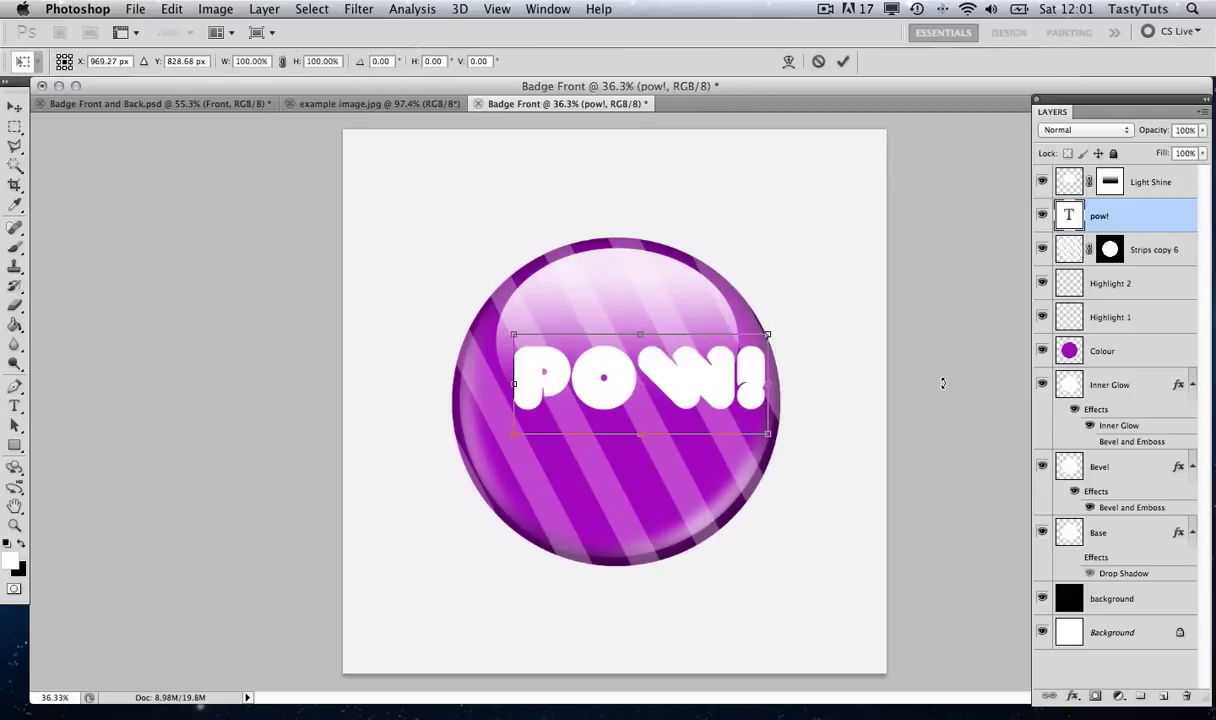
{"action": "left_click_drag", "start_coordinate": [839, 349], "coordinate": [836, 318]}
{"action": "key", "text": "Return"}
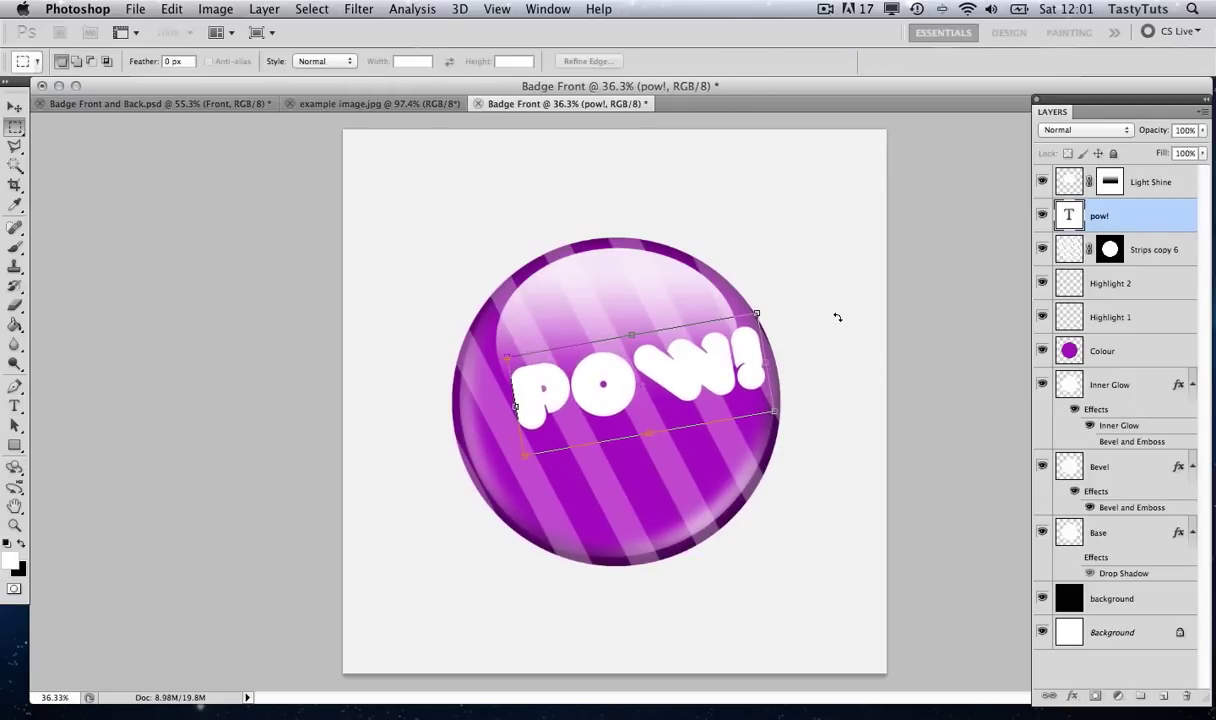
{"action": "key", "text": "v"}
{"action": "left_click_drag", "start_coordinate": [720, 373], "coordinate": [697, 393]}
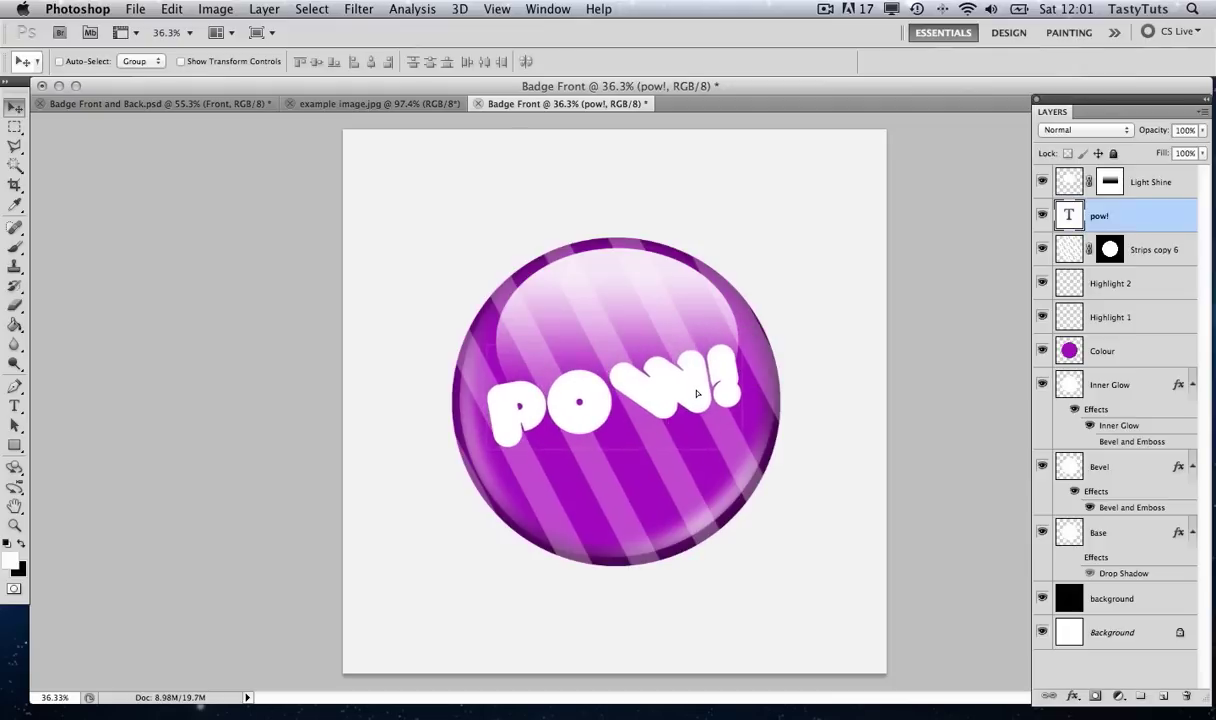
Give the POW! text an outside stroke of 46 px in dark purple 510168, sampled from the badge's edge.
{"action": "double_click", "coordinate": [1162, 215]}
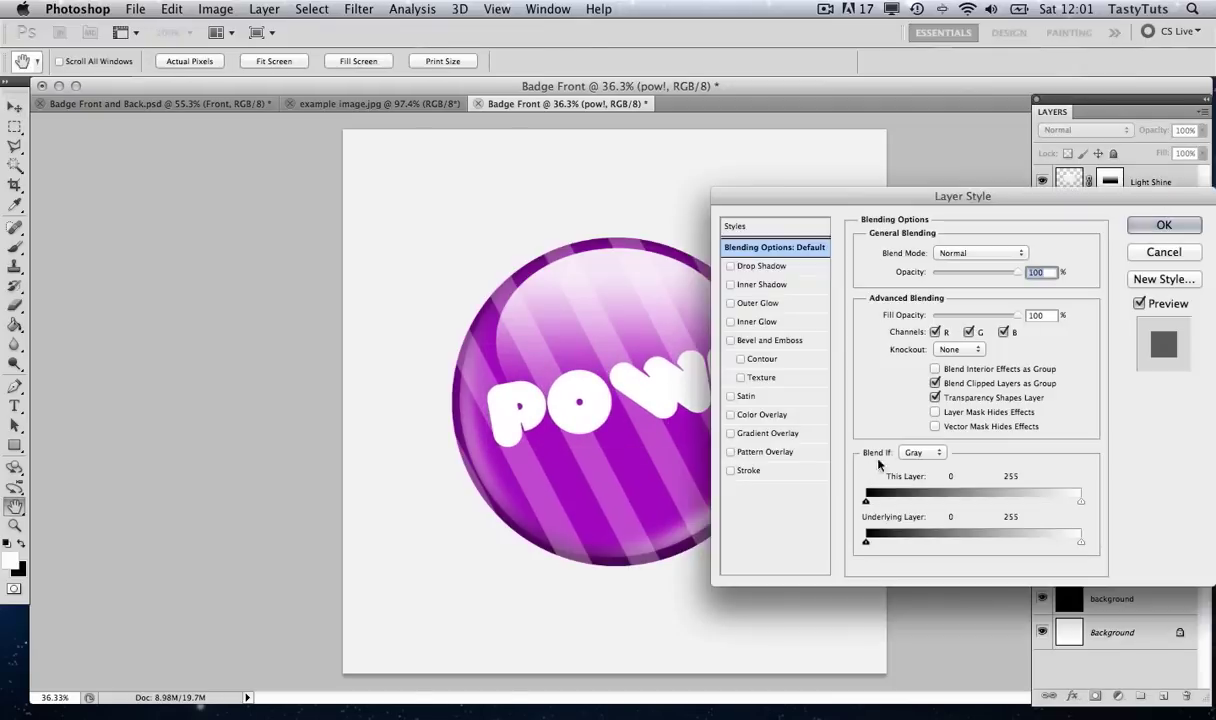
{"action": "left_click", "coordinate": [731, 471]}
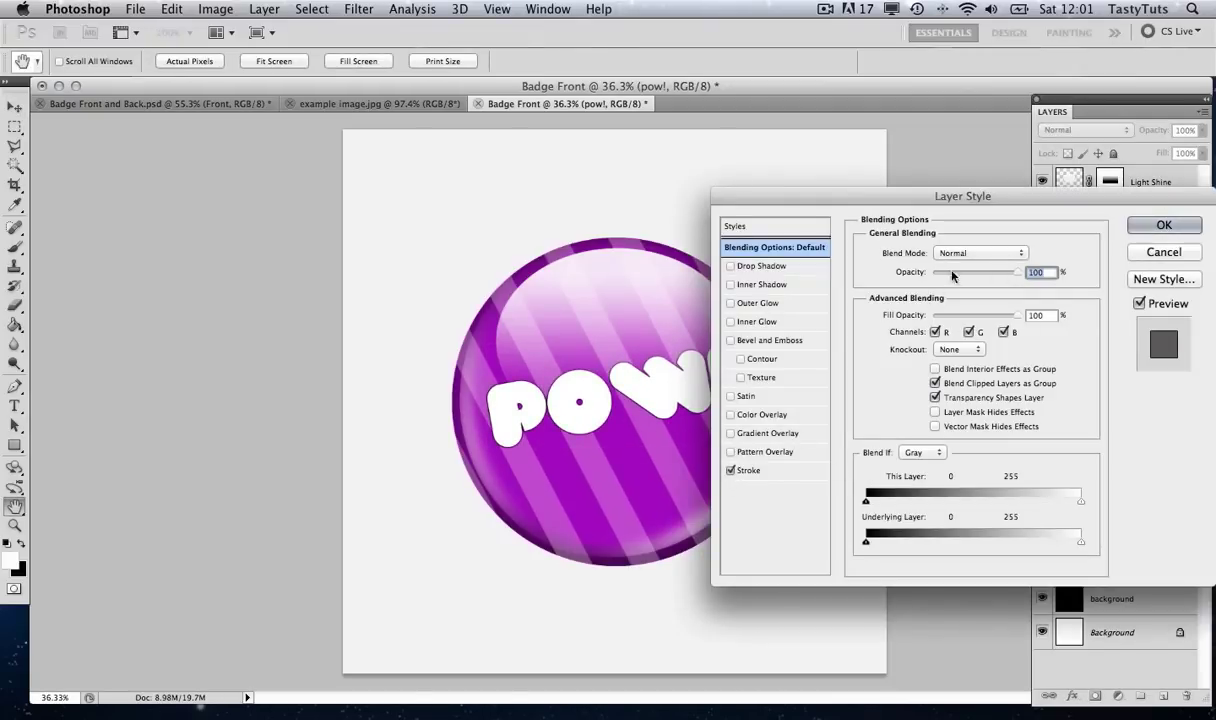
{"action": "left_click", "coordinate": [790, 469]}
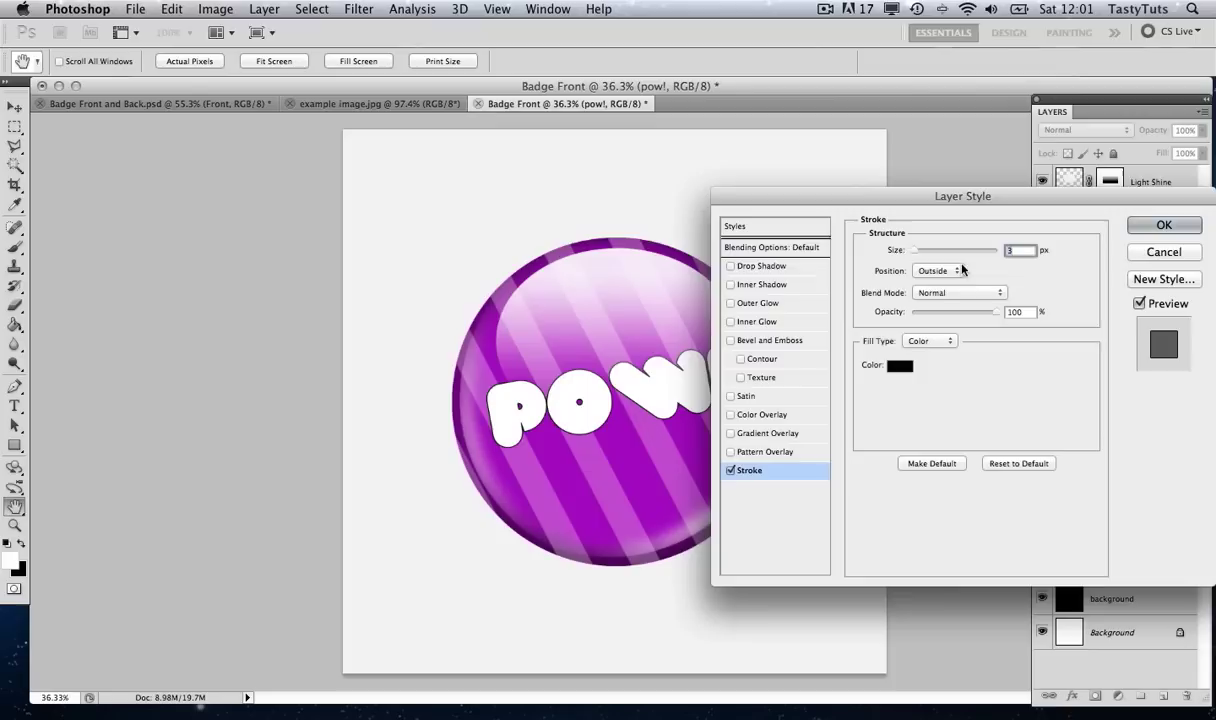
{"action": "left_click_drag", "start_coordinate": [917, 251], "coordinate": [930, 251]}
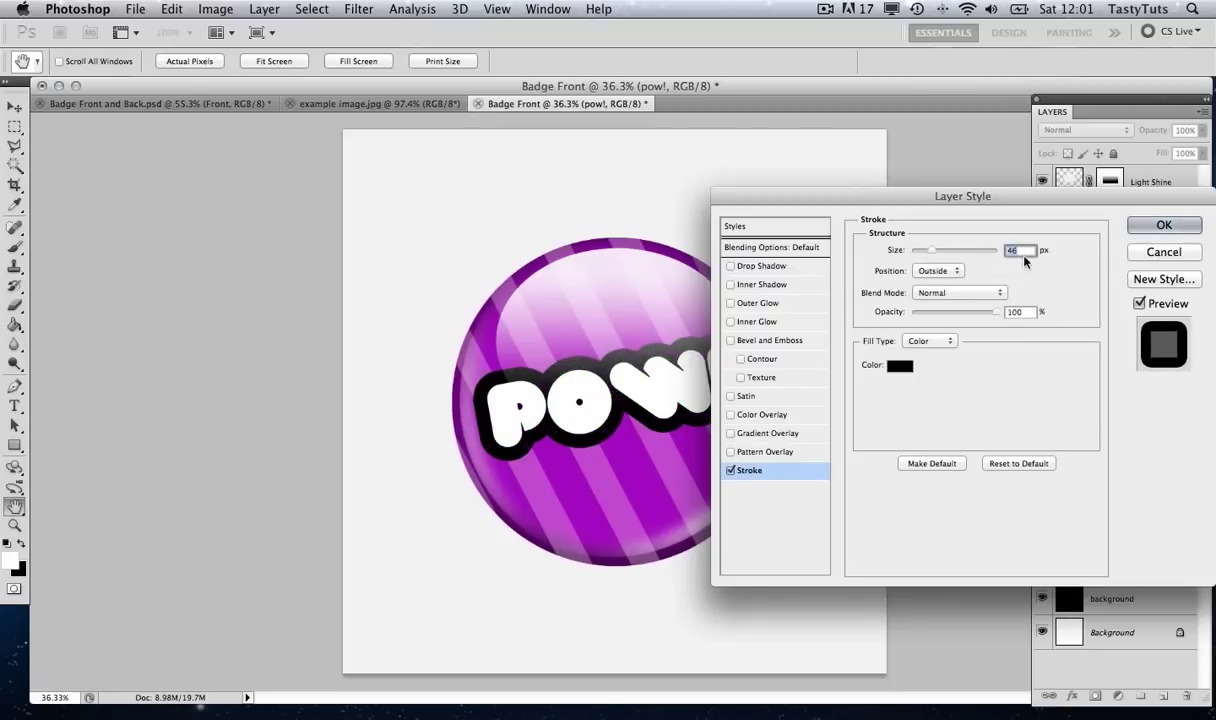
{"action": "left_click", "coordinate": [900, 368]}
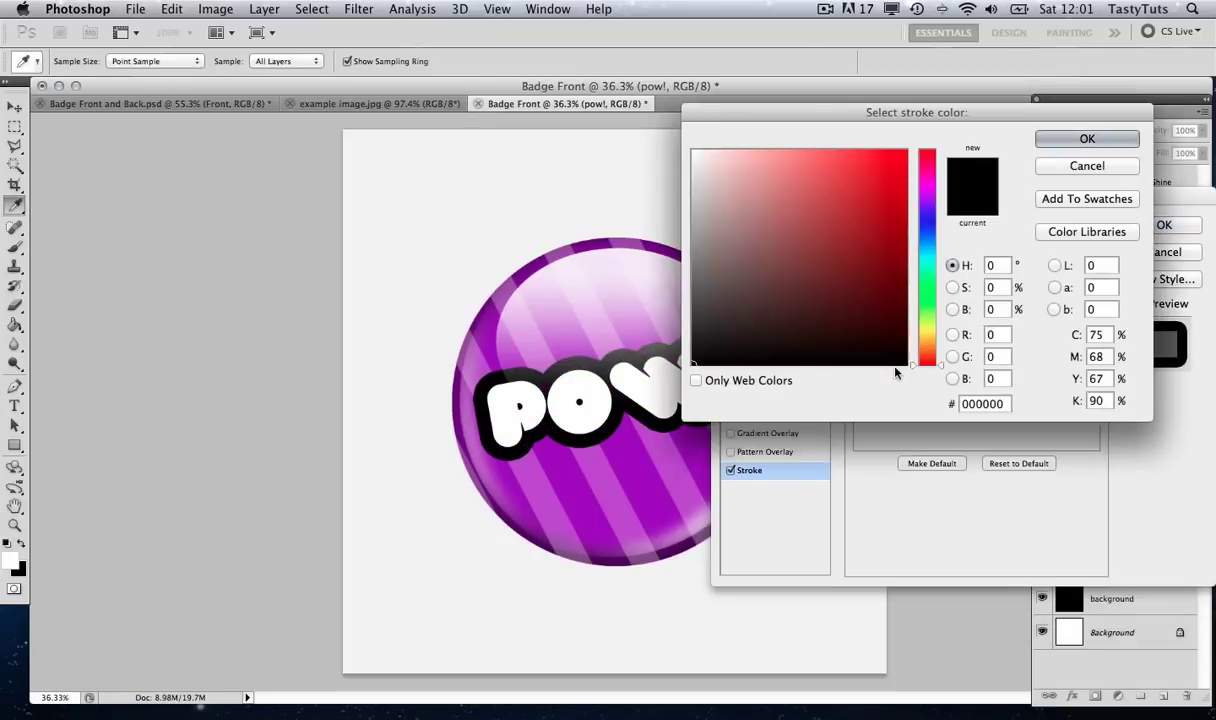
{"action": "left_click", "coordinate": [524, 524]}
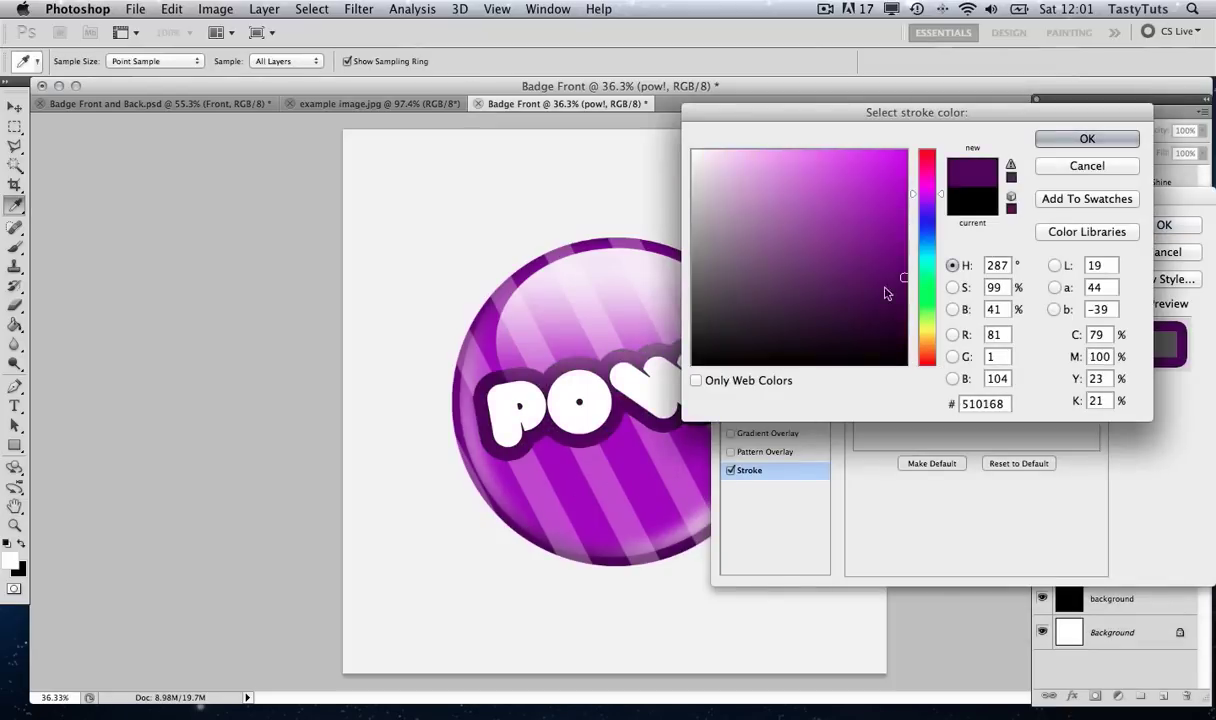
{"action": "left_click", "coordinate": [1085, 140]}
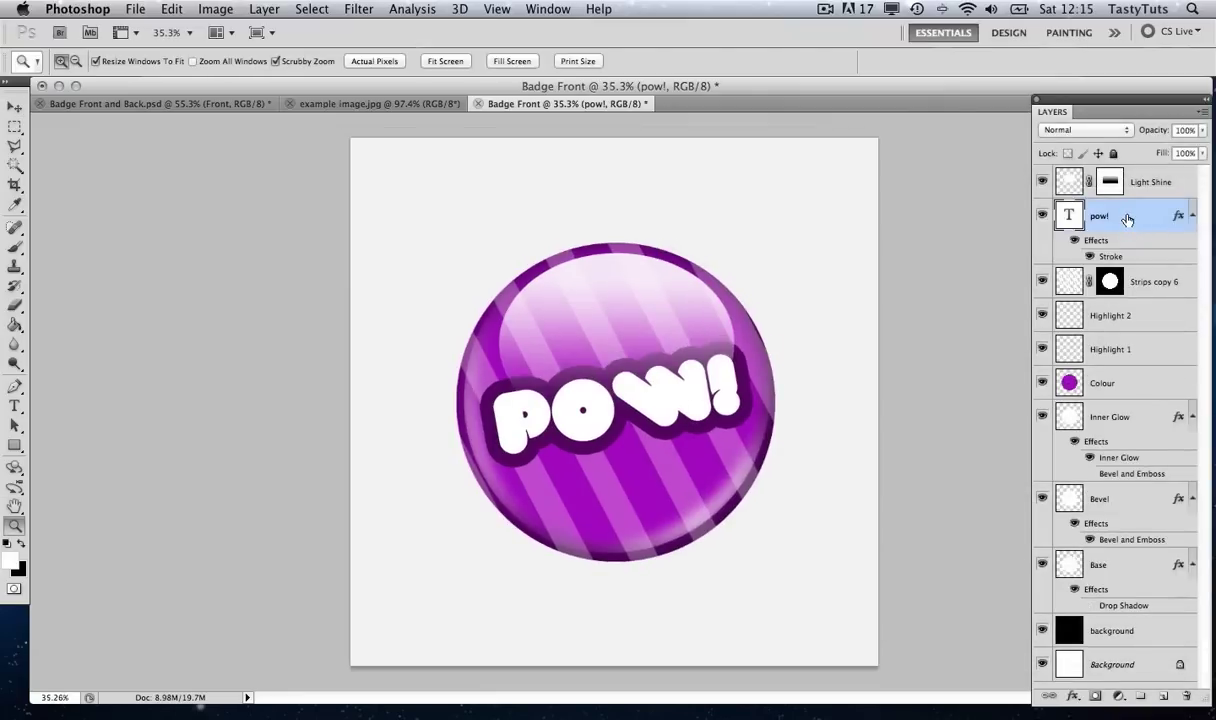
Enable the Drop Shadow on the Base layer and lower its opacity to 44%.
{"action": "double_click", "coordinate": [1136, 568]}
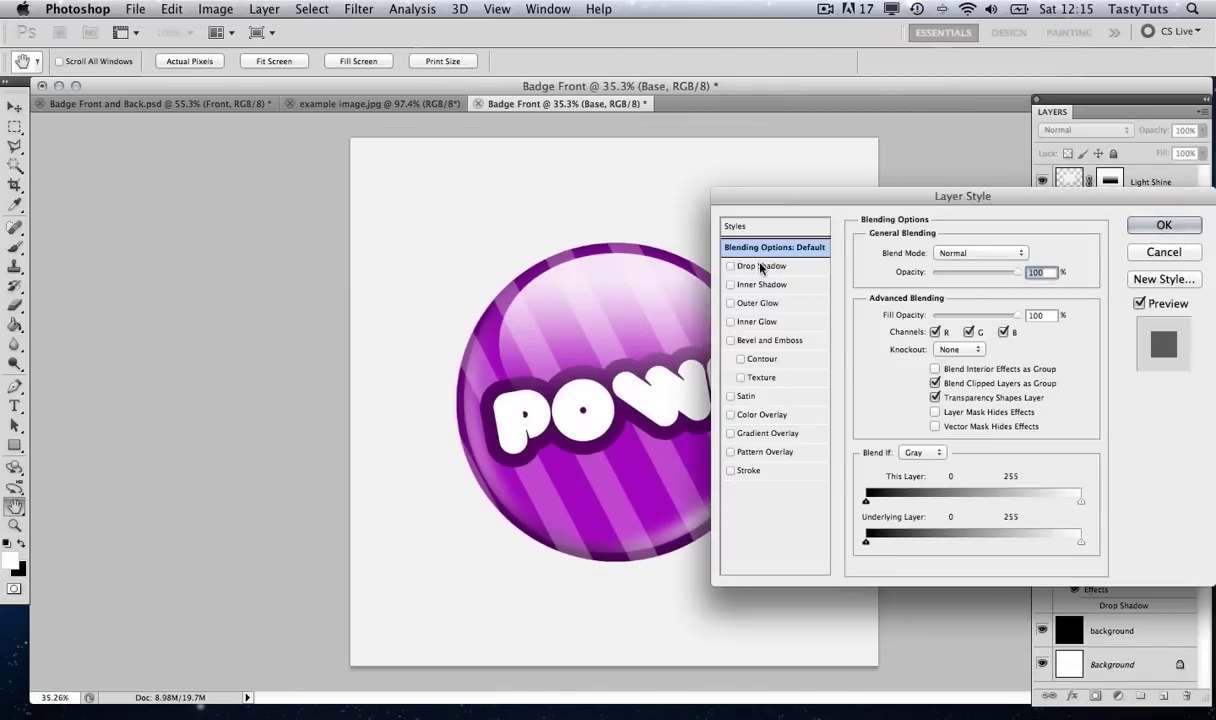
{"action": "left_click", "coordinate": [760, 267]}
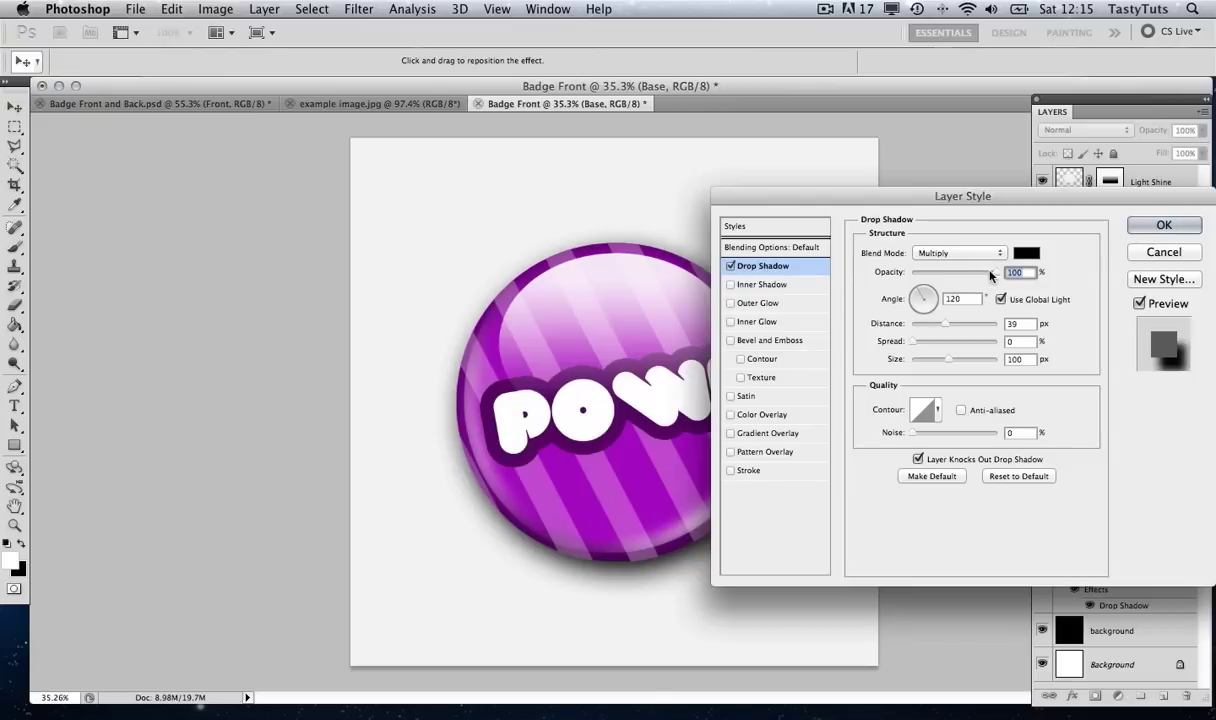
{"action": "left_click_drag", "start_coordinate": [992, 275], "coordinate": [960, 276]}
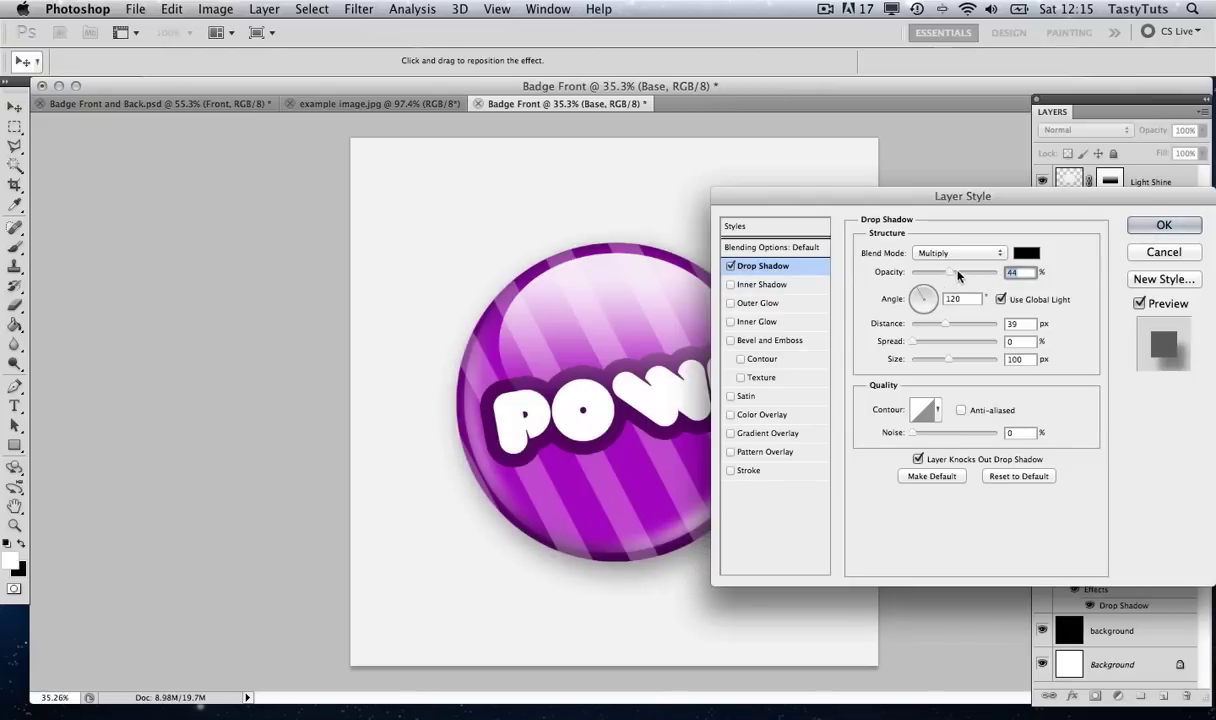
{"action": "left_click", "coordinate": [1138, 226]}
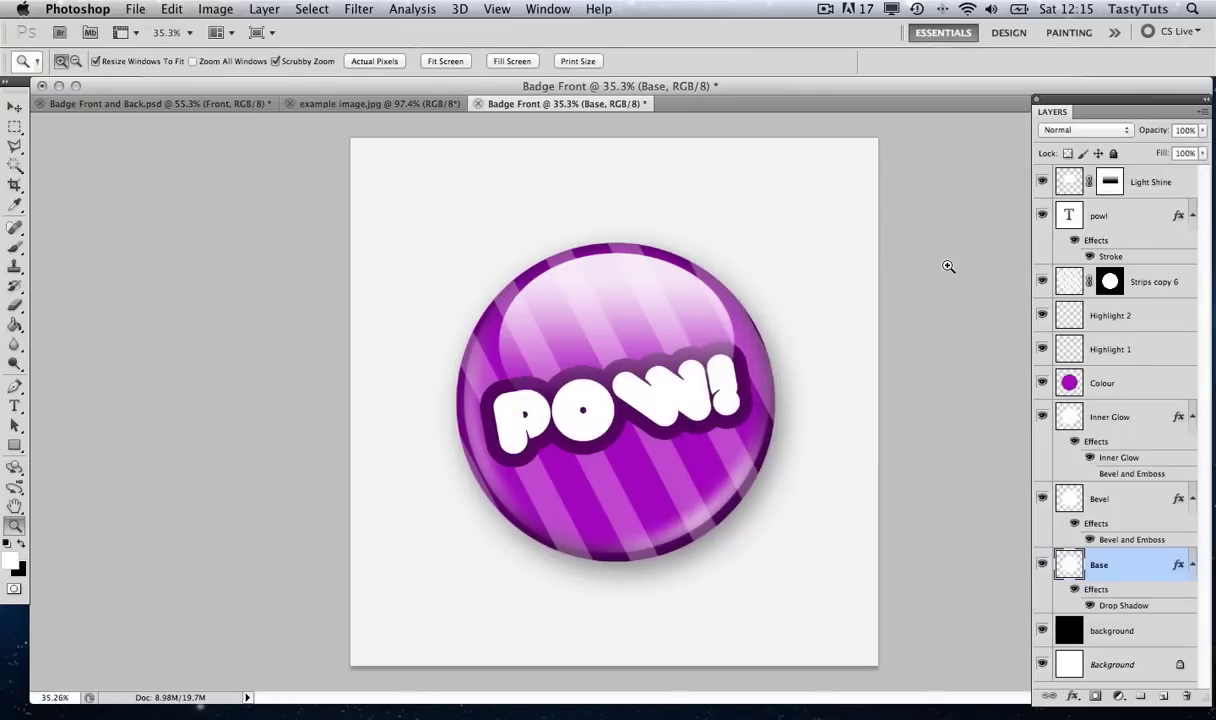